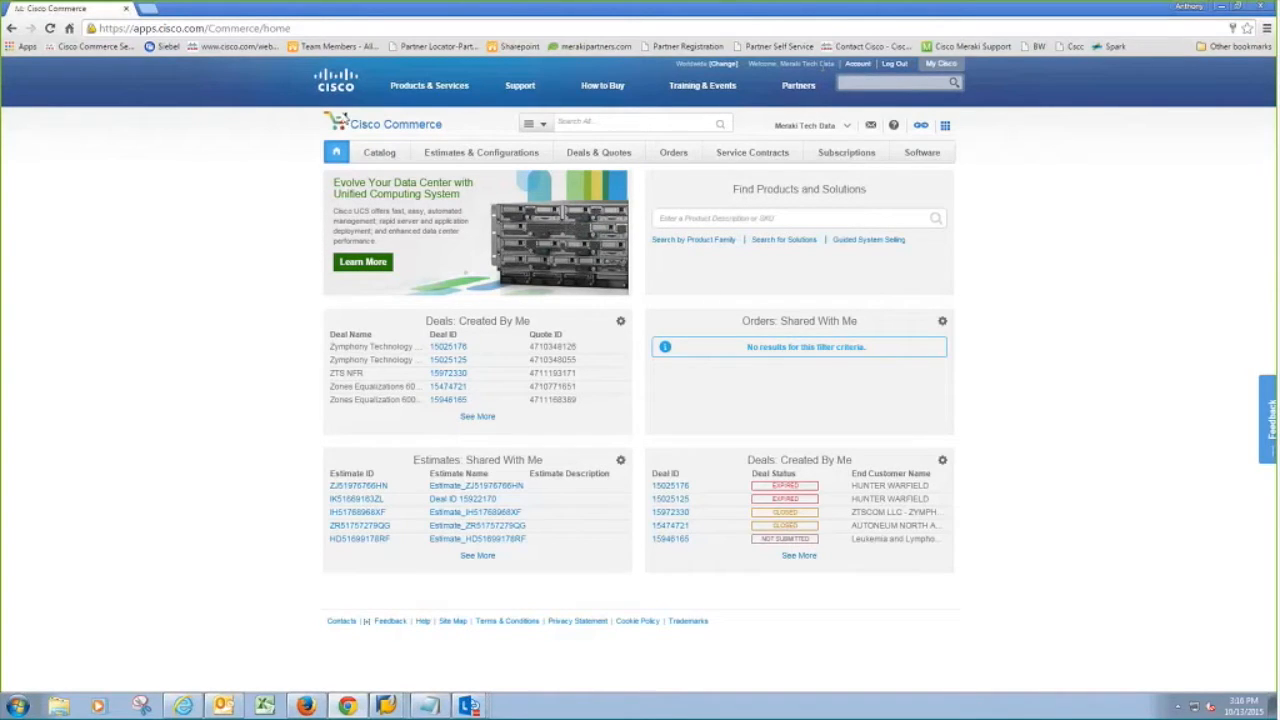
Step: Check the Catalog, Estimates & Configurations, Orders and Service Contracts menus, then show the Deals & Quotes menu
mouse_move(379, 152)
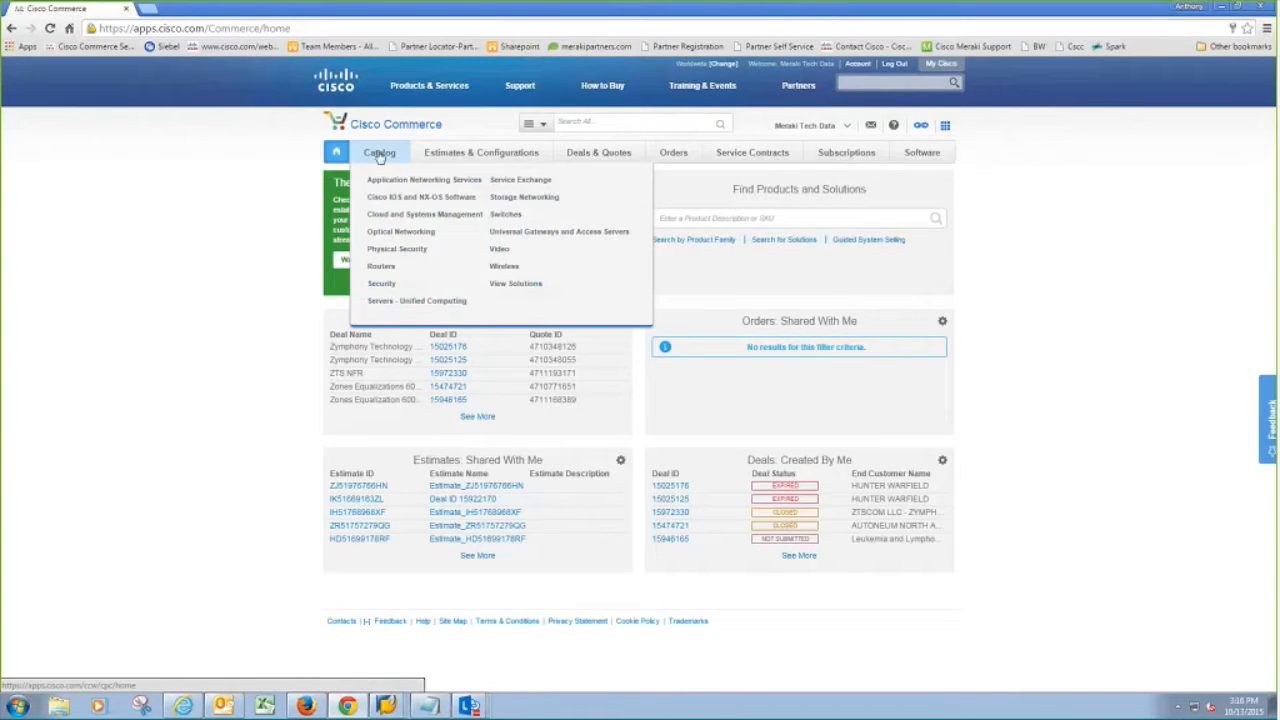
mouse_move(444, 154)
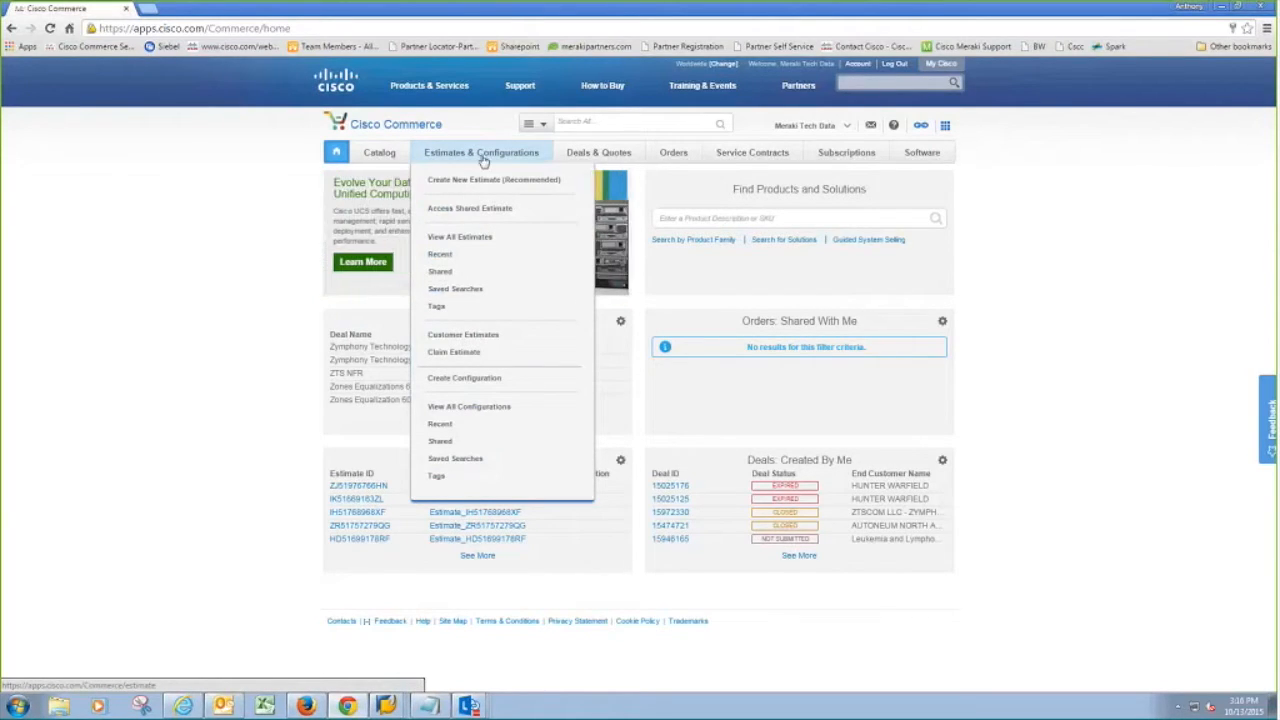
mouse_move(575, 164)
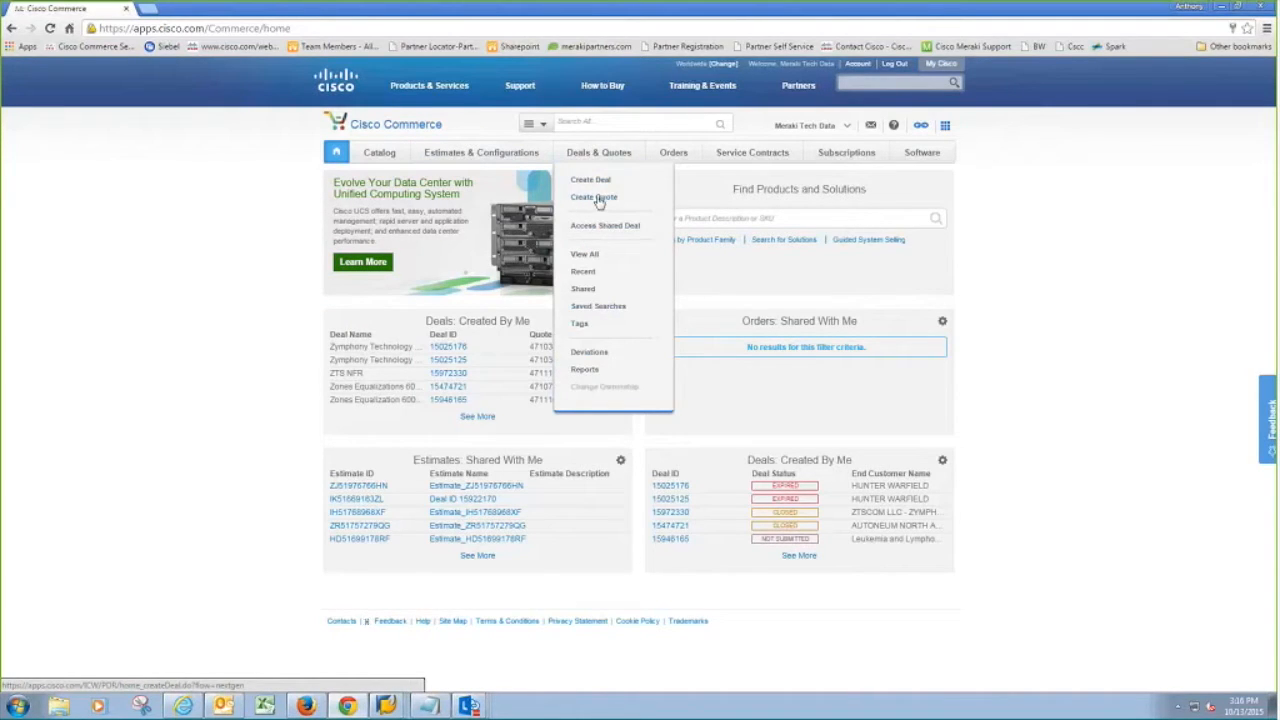
mouse_move(680, 160)
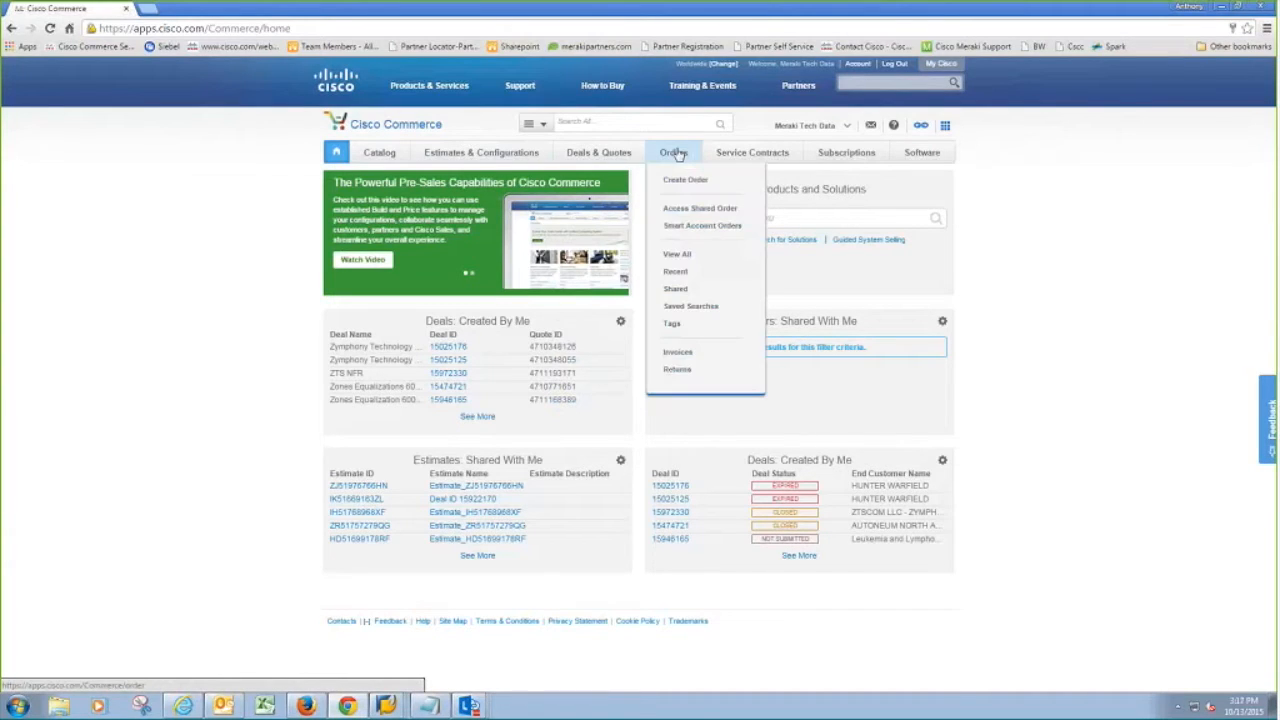
mouse_move(750, 160)
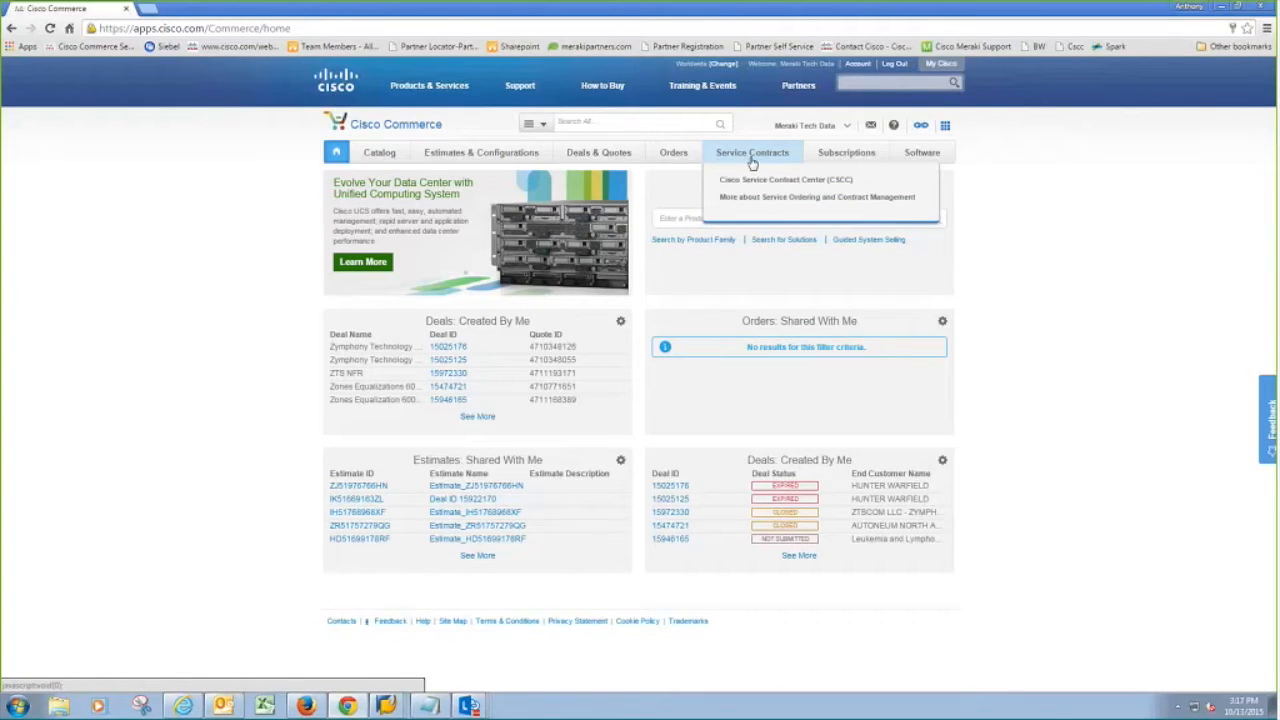
mouse_move(817, 154)
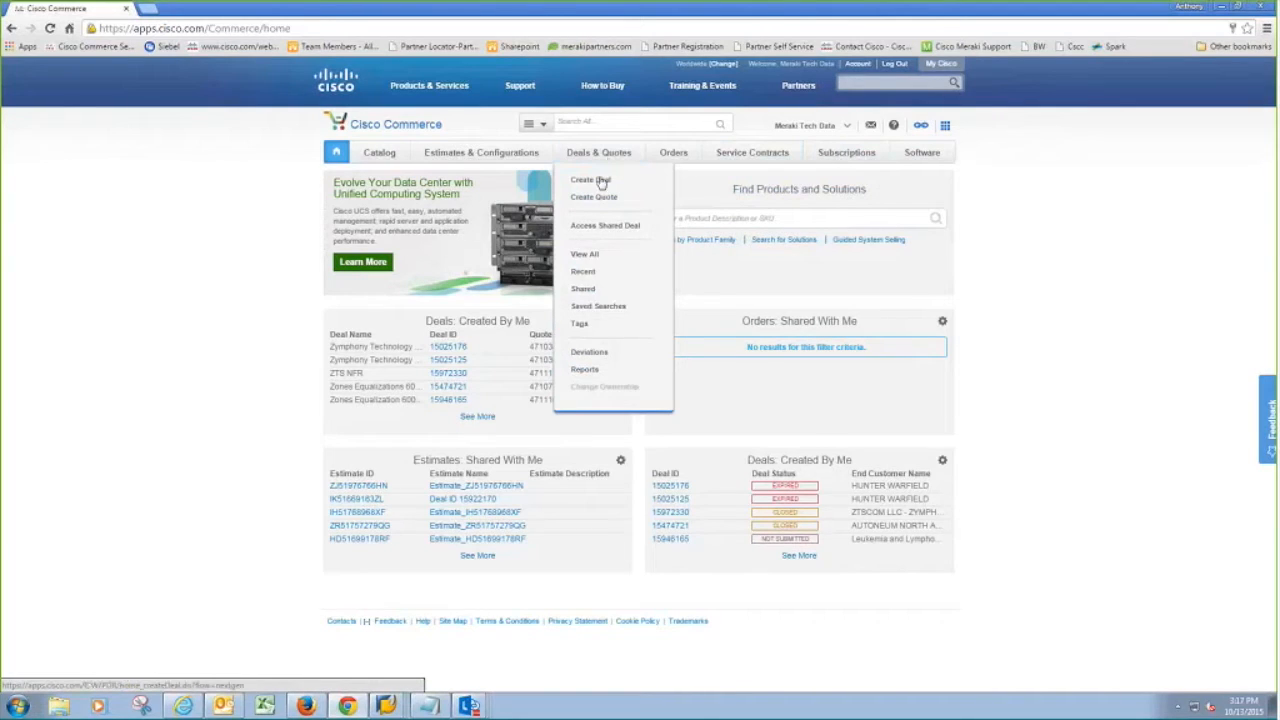
Step: Start a new deal, find the CDW partner contact by e-mail search, and continue to the deal form
left_click(594, 183)
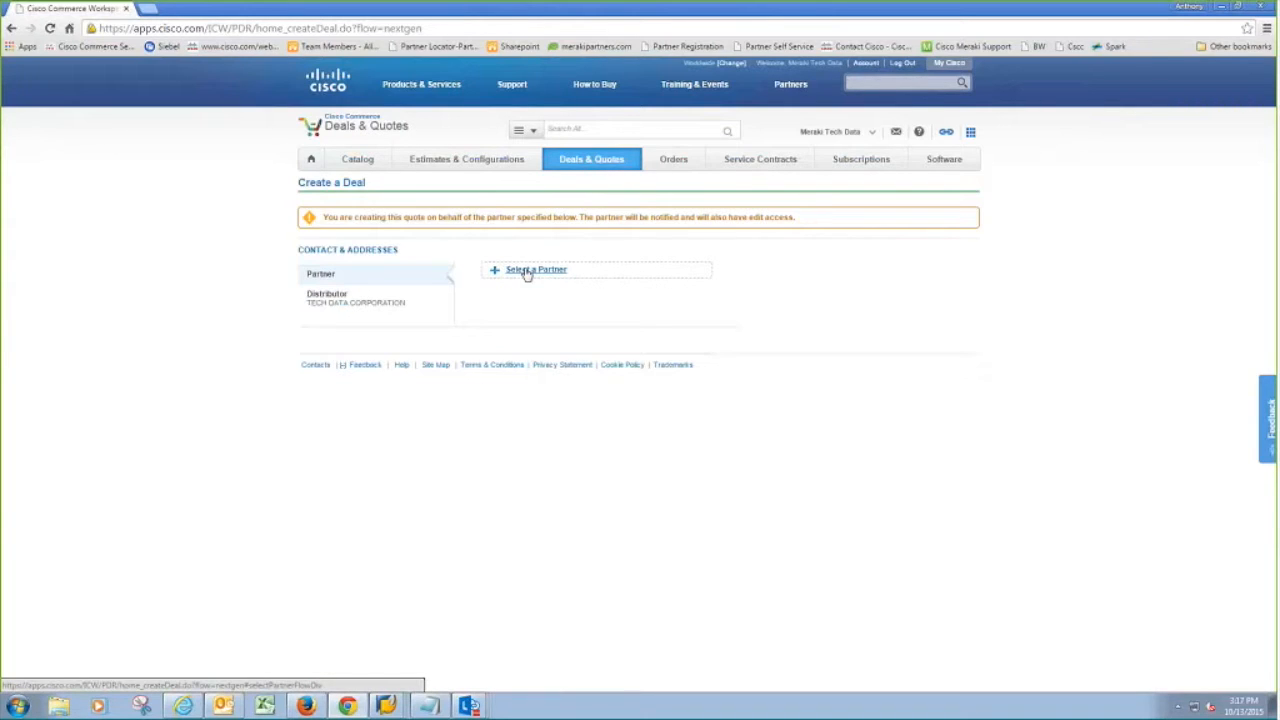
left_click(527, 272)
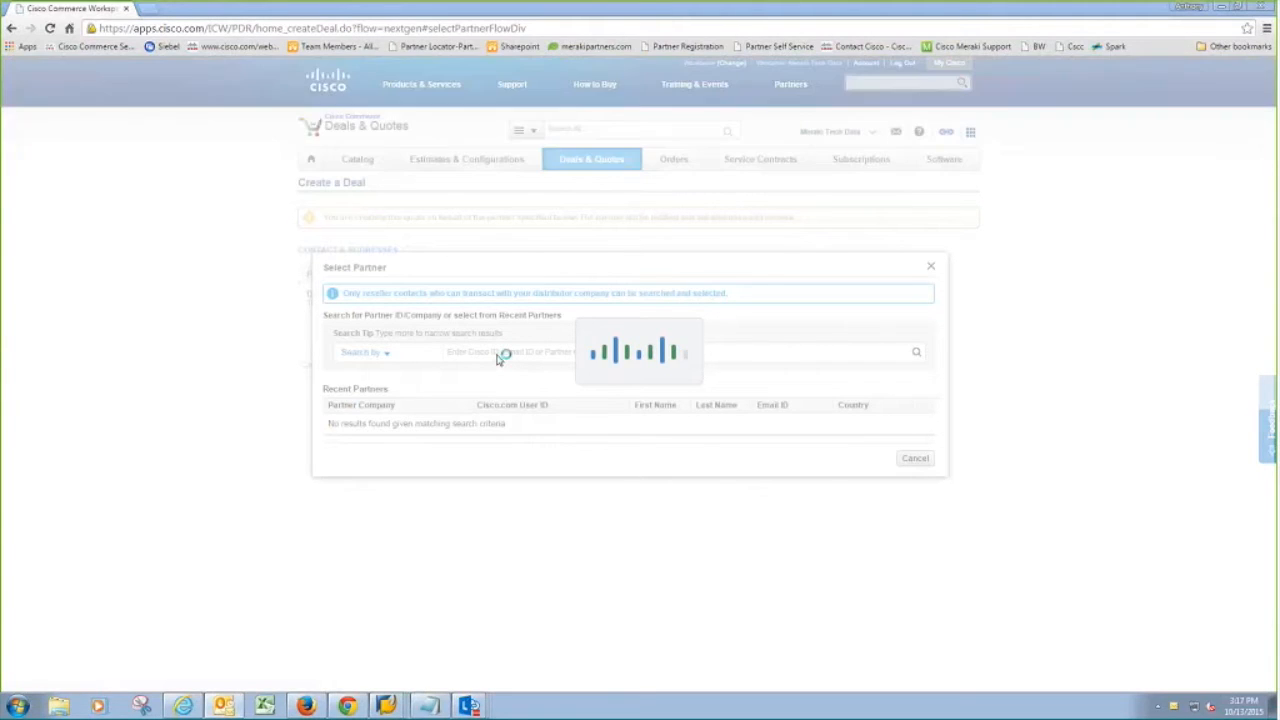
left_click(368, 353)
left_click(374, 391)
key("ctrl+v")
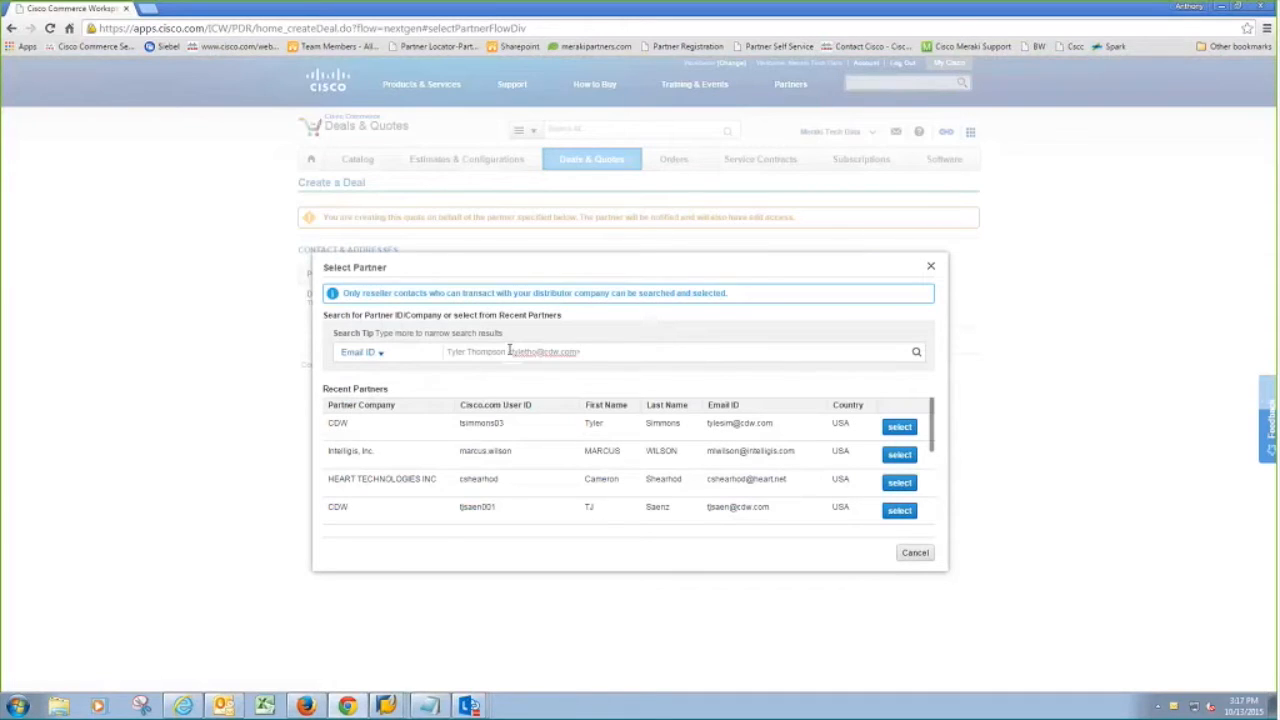
key("BackSpace")
key("BackSpace")
left_click(917, 350)
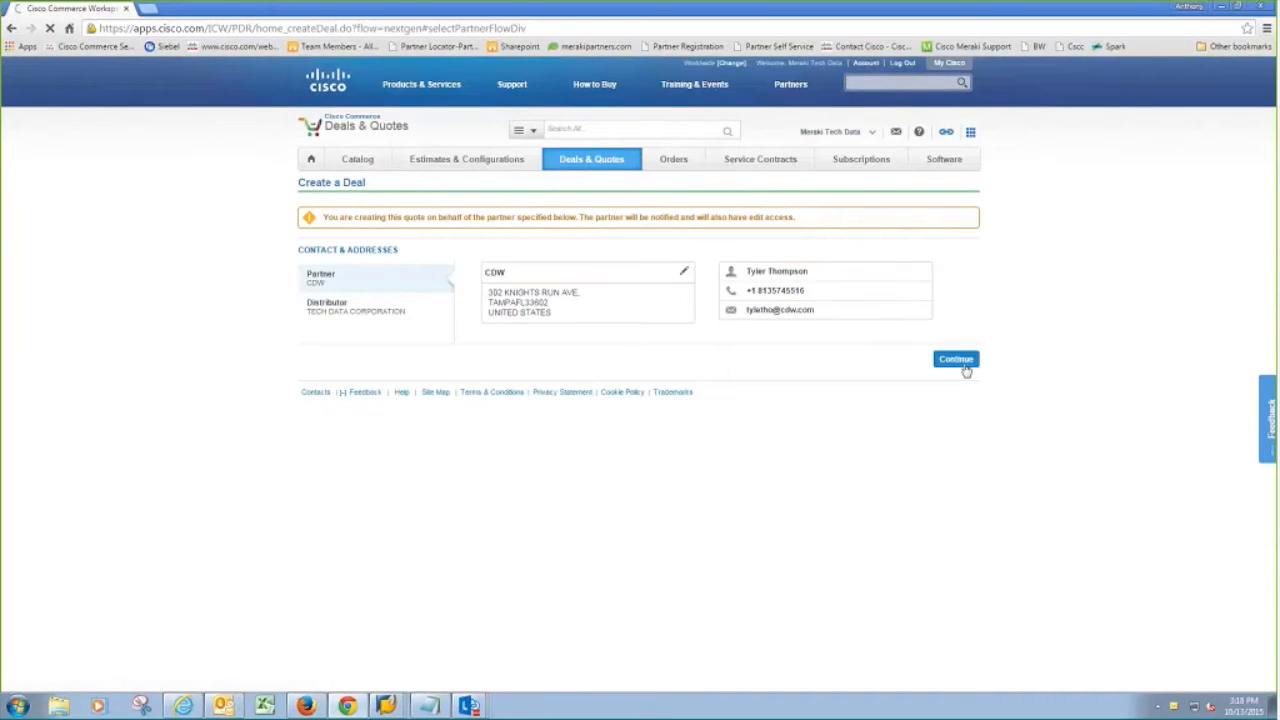
left_click(956, 360)
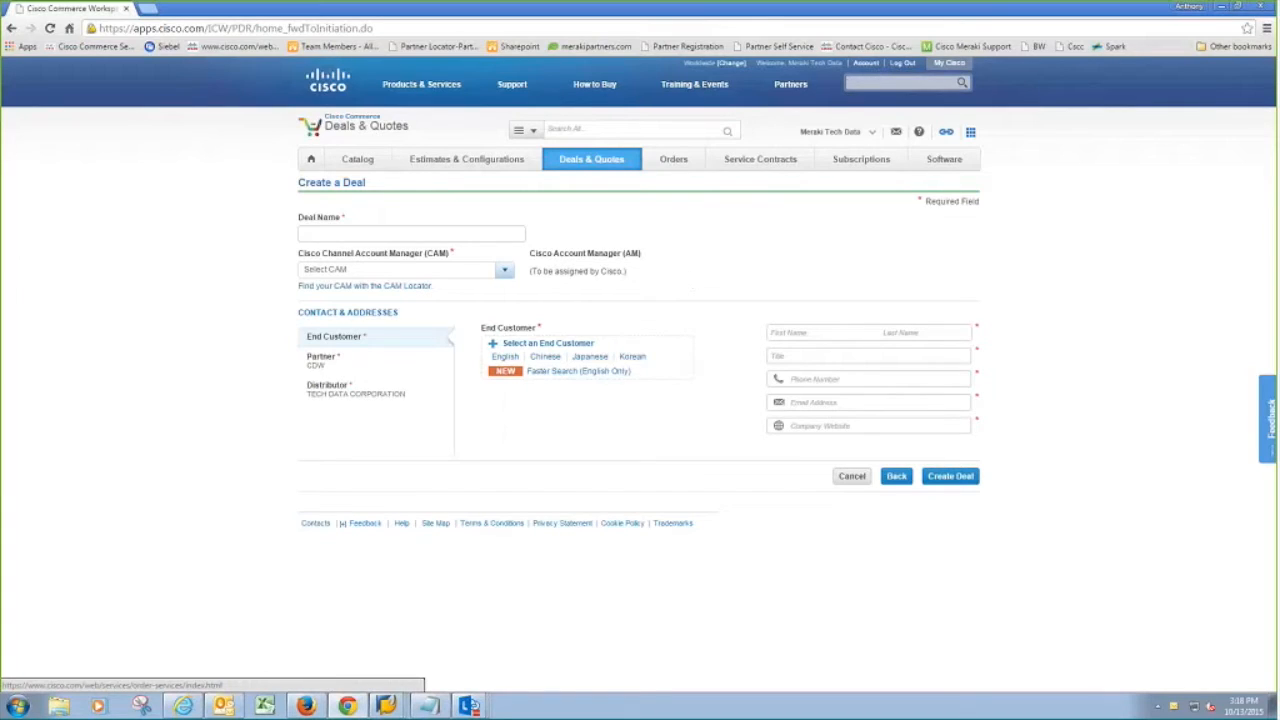
Step: Name the deal 'CDW Test Meraki OP'
left_click(445, 233)
type("CD")
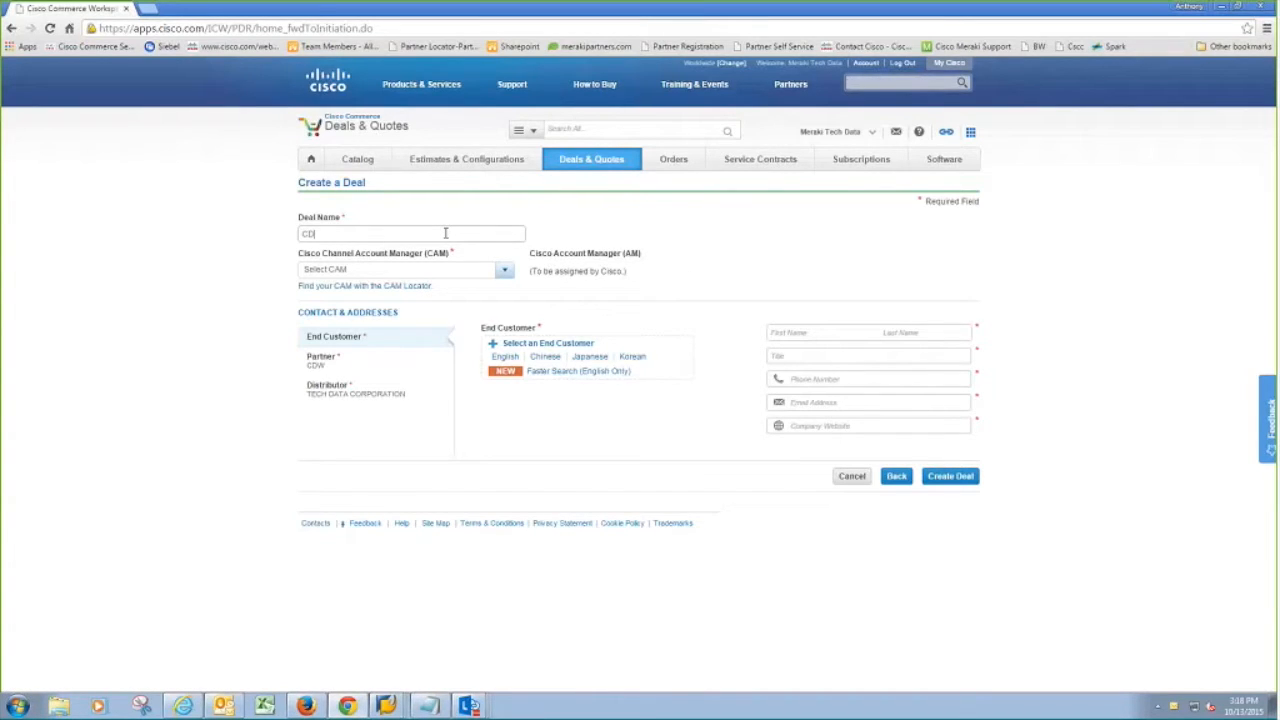
type("W Test Meraki OP")
left_click(442, 272)
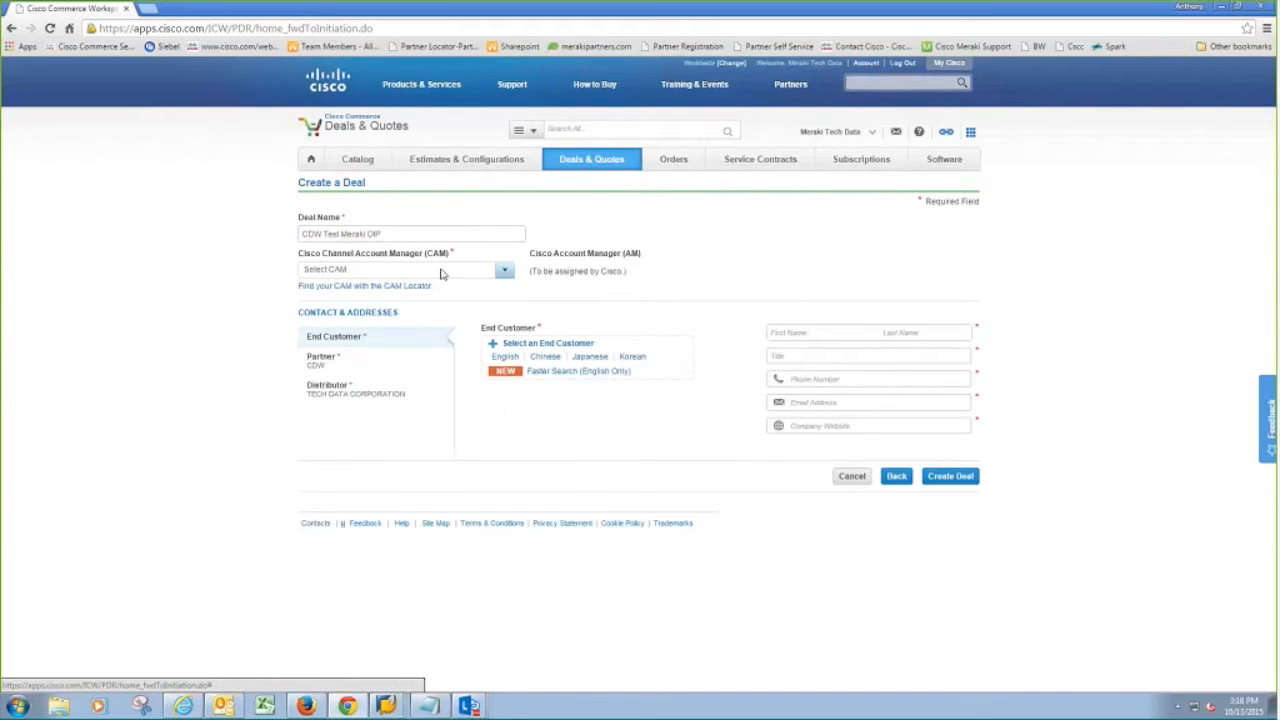
Step: Set the Cisco Channel Account Manager to Other and start entering their Cisco email ID
left_click(441, 273)
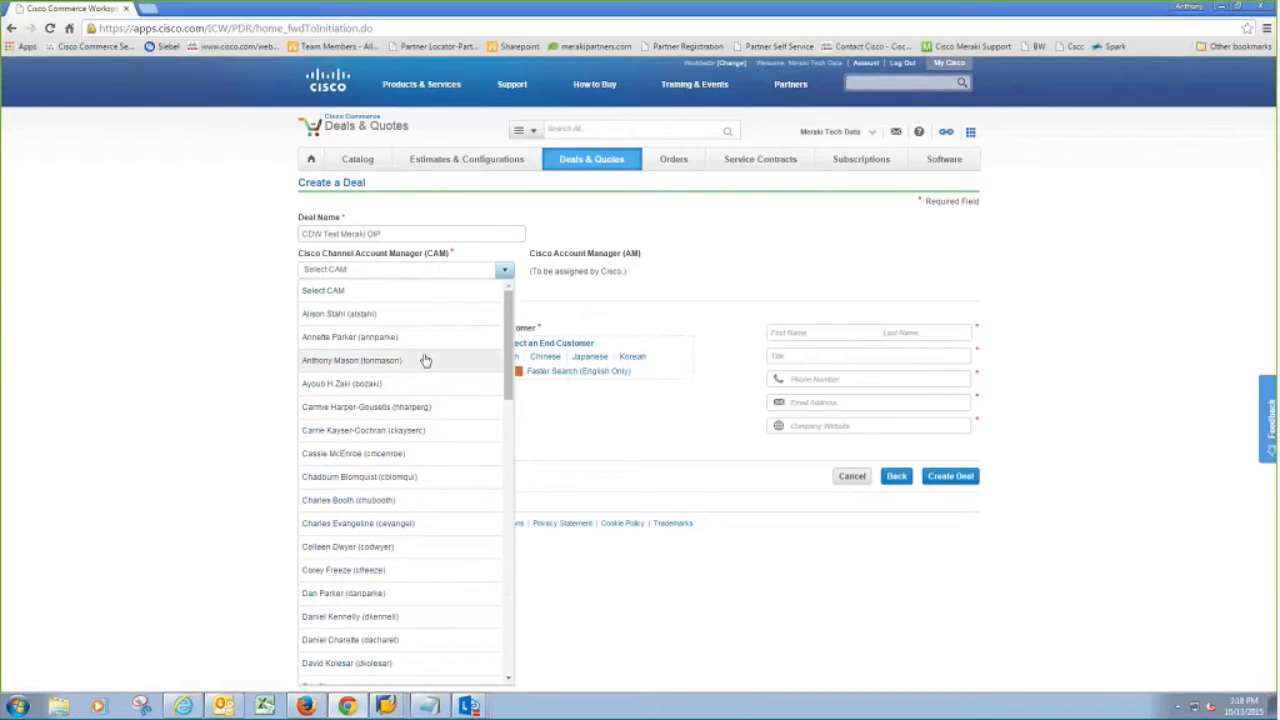
scroll(425, 360, "down", 2)
scroll(425, 360, "down", 2)
scroll(424, 358, "up", 2)
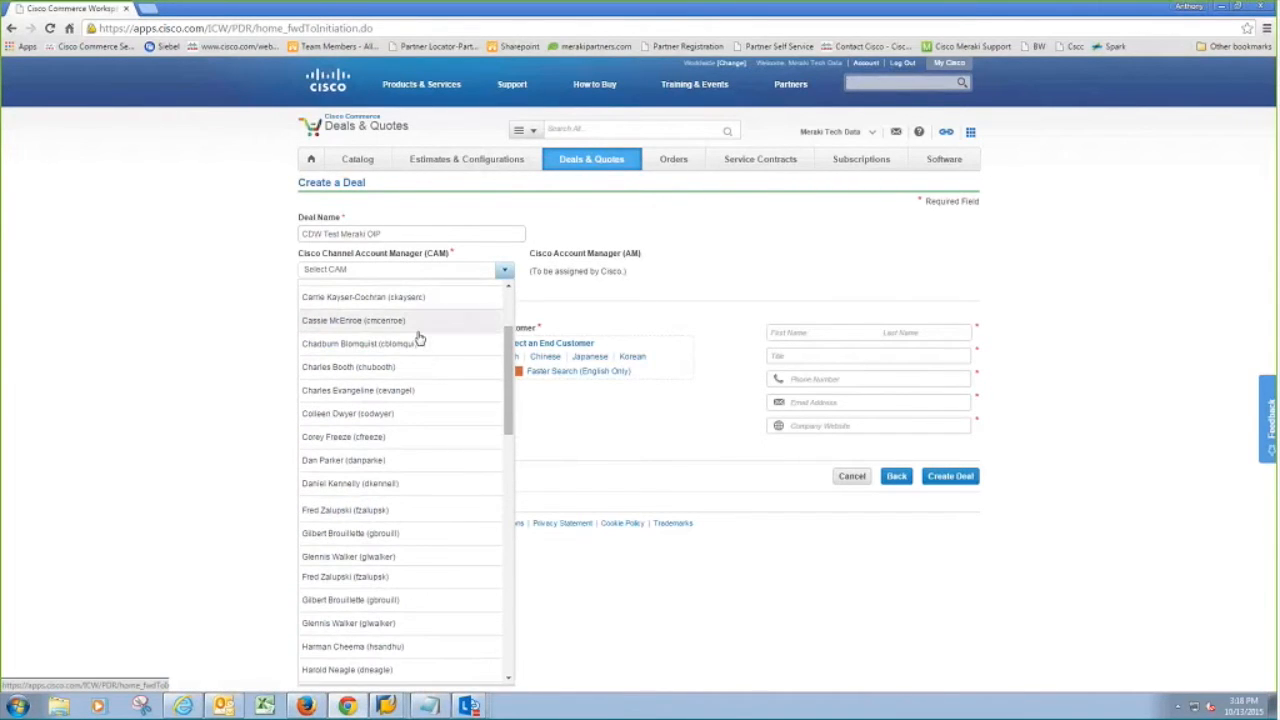
scroll(405, 390, "down", 5)
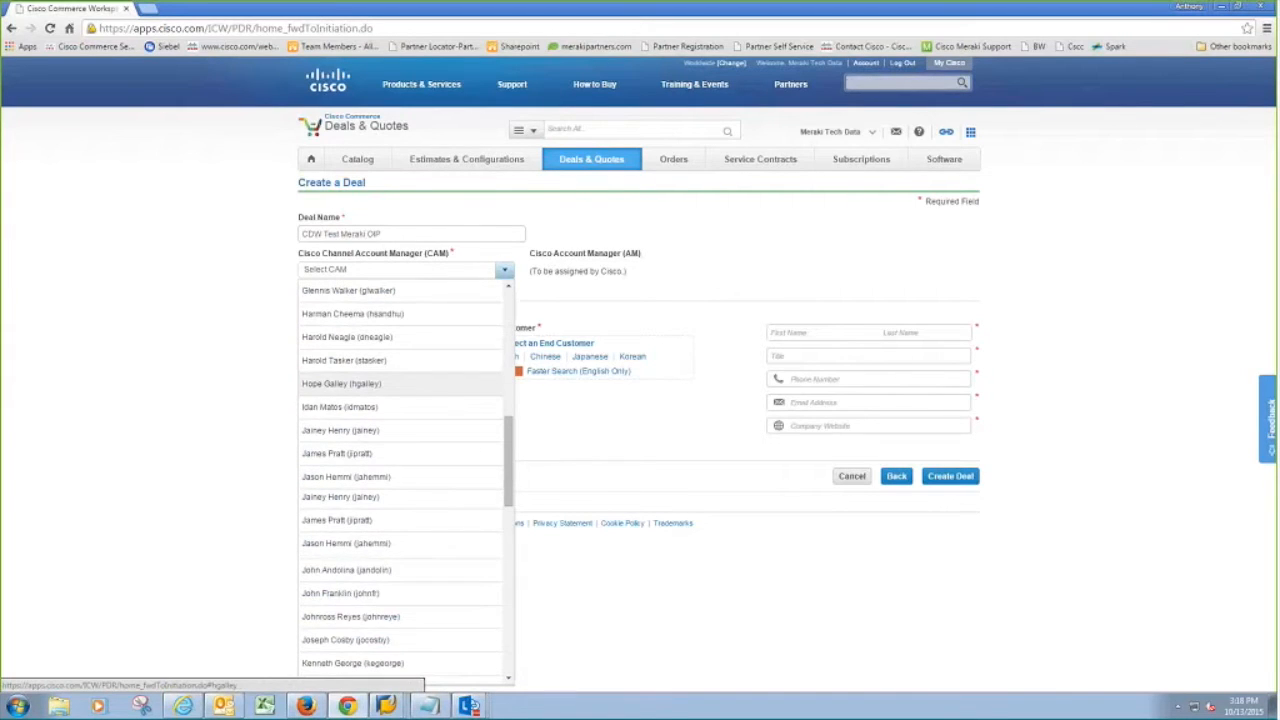
scroll(400, 390, "down", 10)
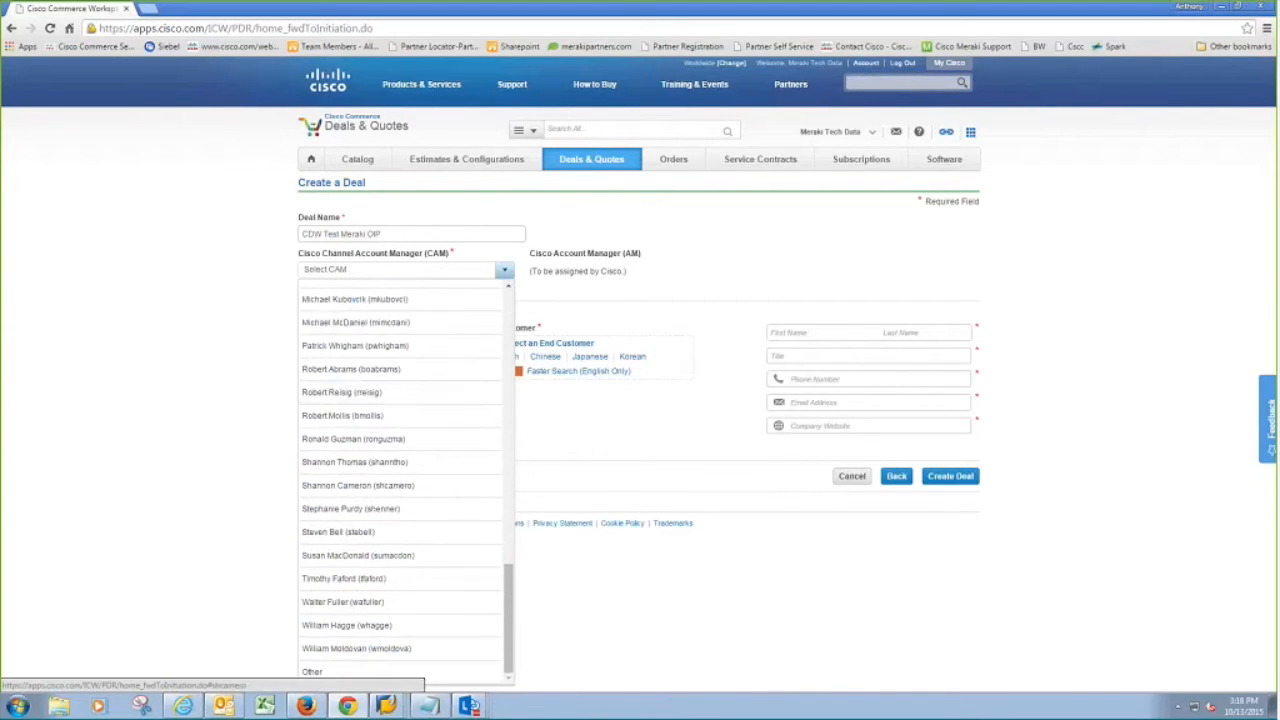
left_click(355, 672)
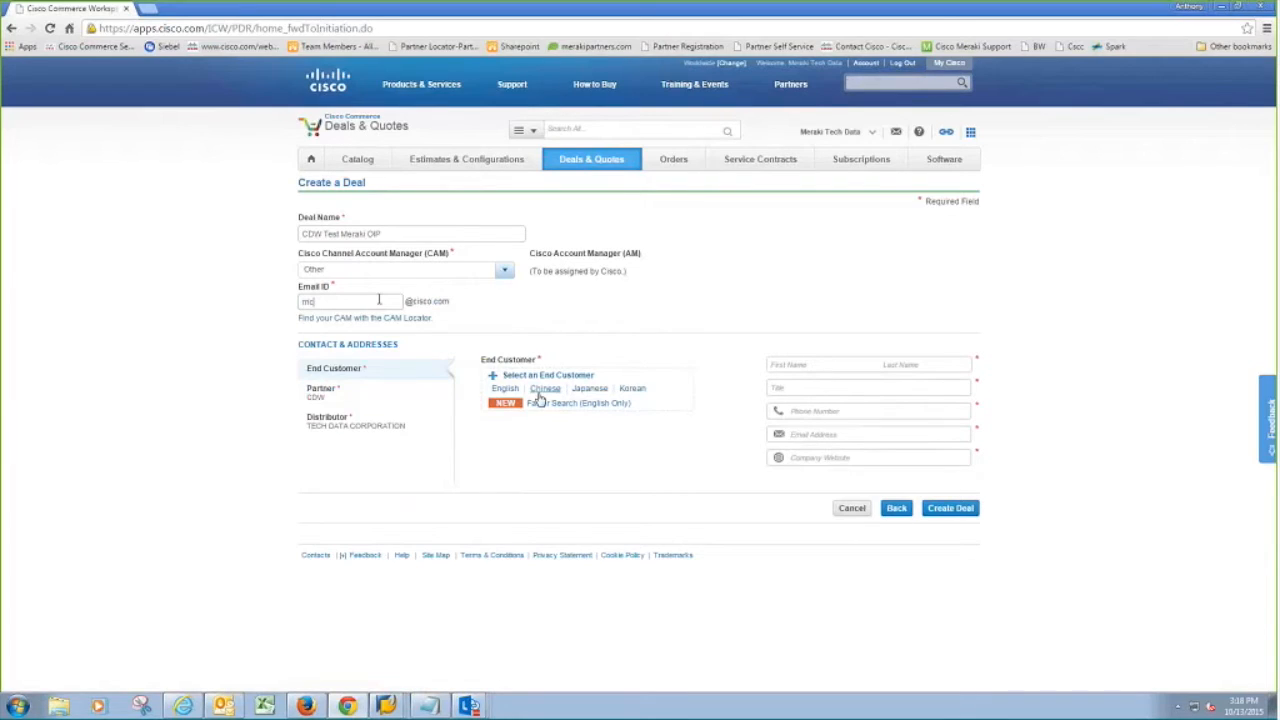
left_click(506, 389)
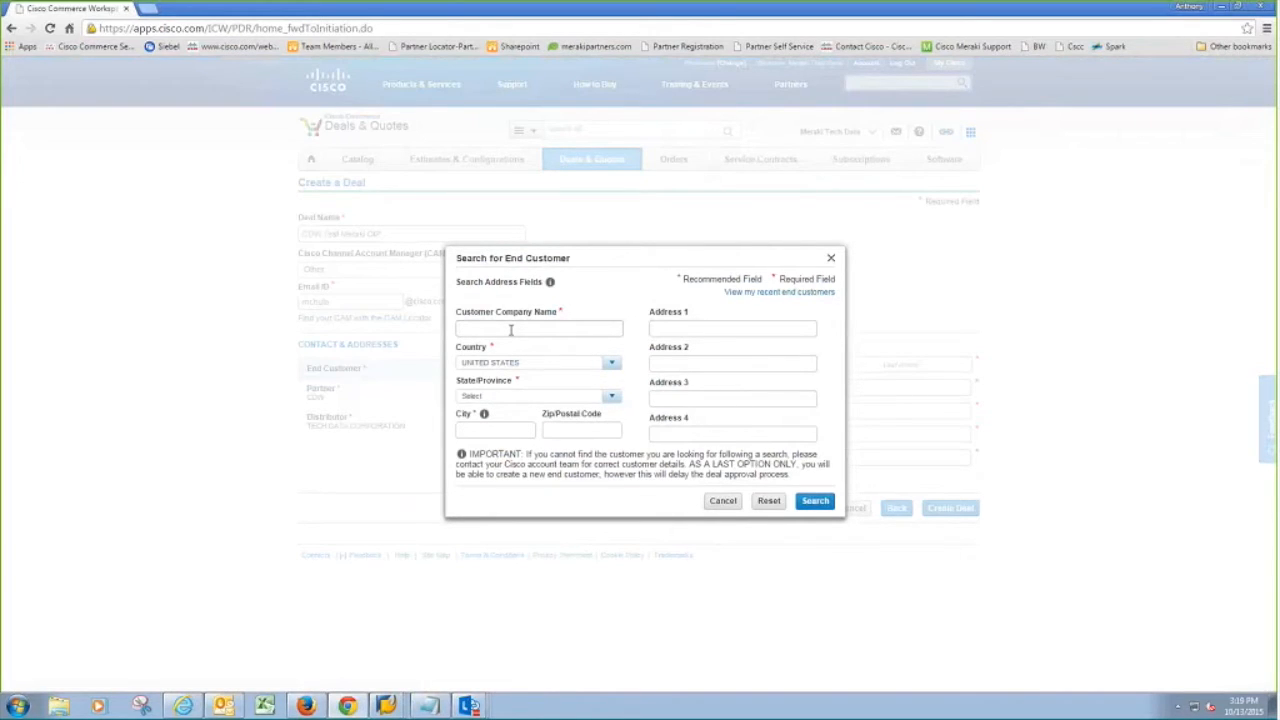
type("Tech Data")
left_click(508, 397)
scroll(503, 553, "down", 3)
left_click(503, 553)
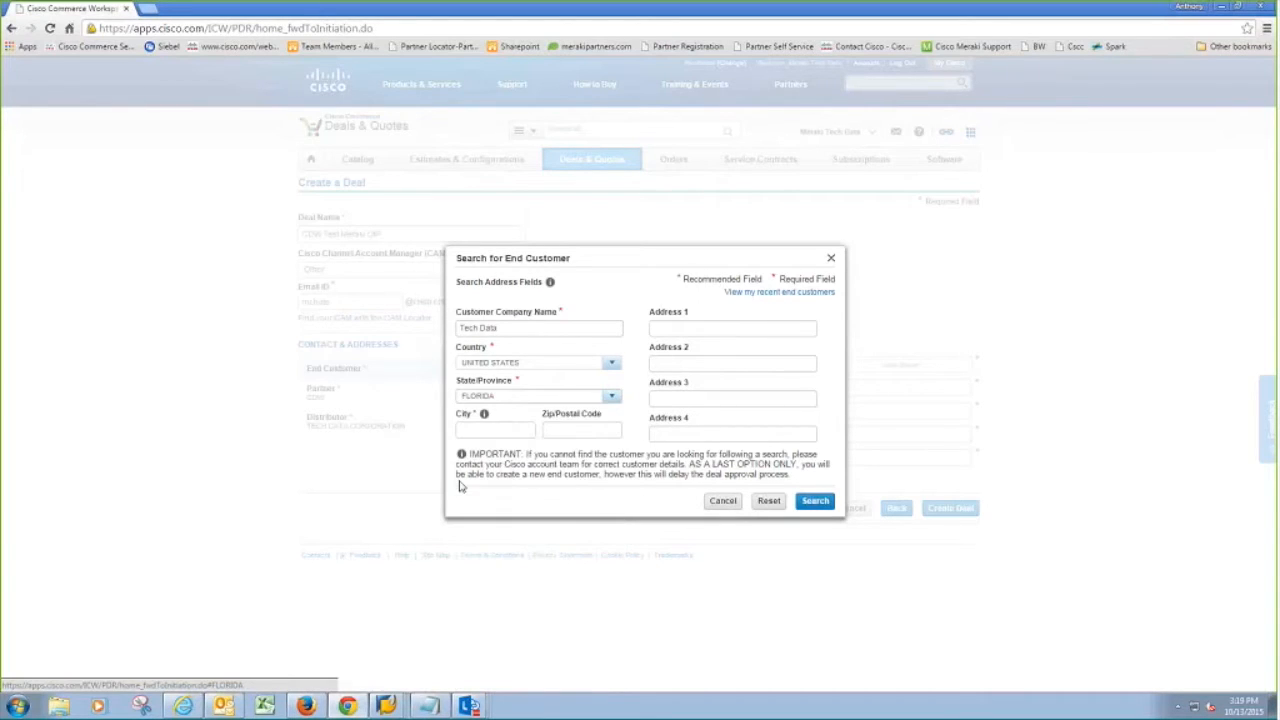
left_click(471, 429)
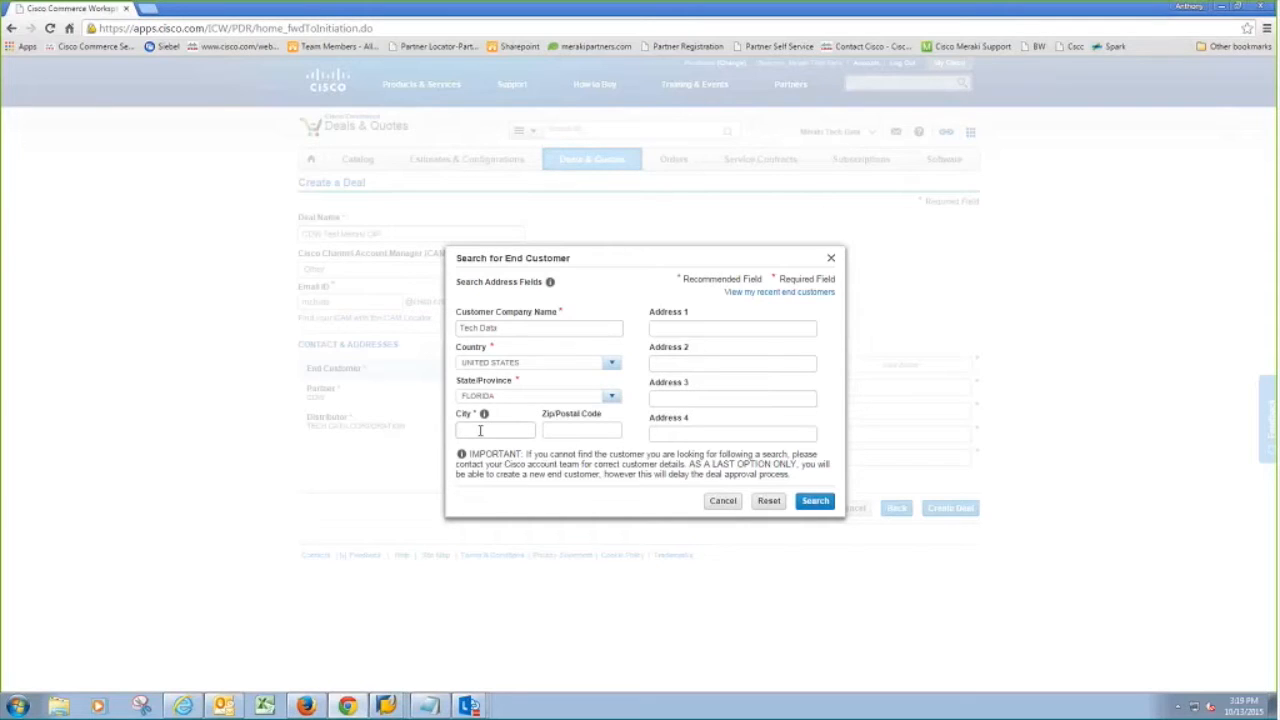
type("Cla")
left_click(725, 450)
left_click(815, 500)
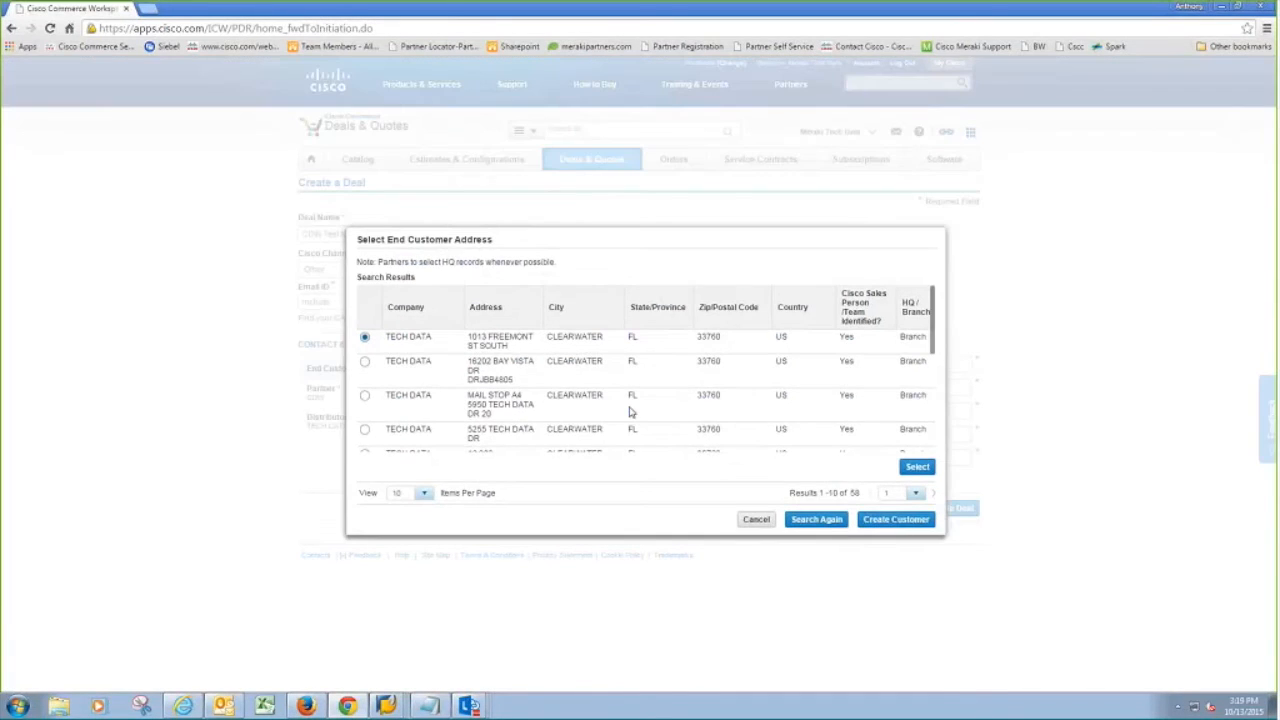
scroll(626, 395, "down", 3)
scroll(623, 378, "up", 3)
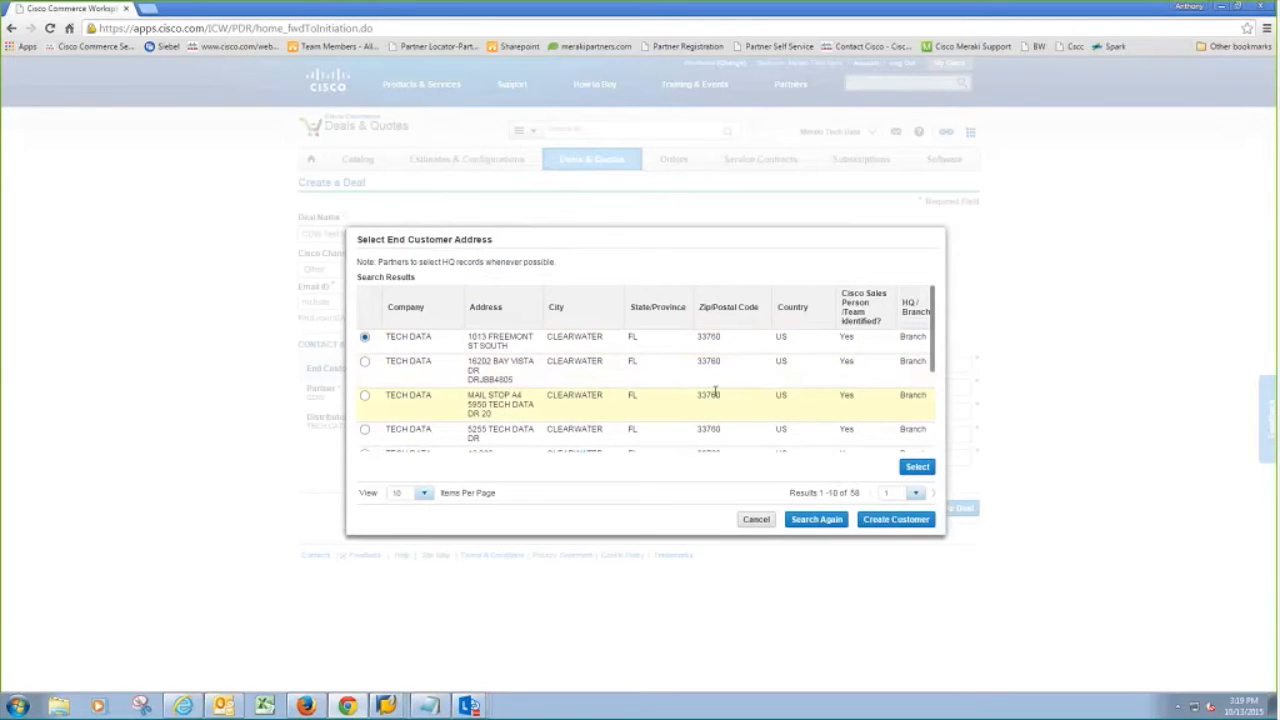
left_click(929, 520)
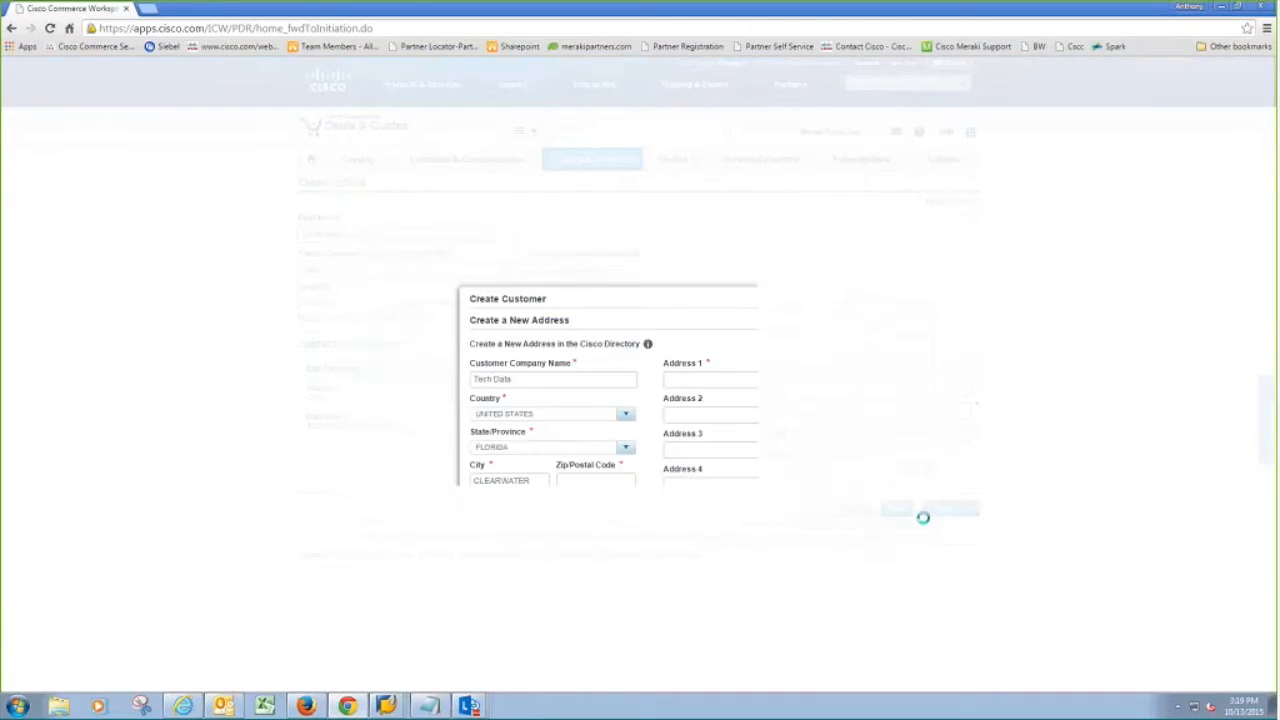
left_click_drag(700, 328, 659, 332)
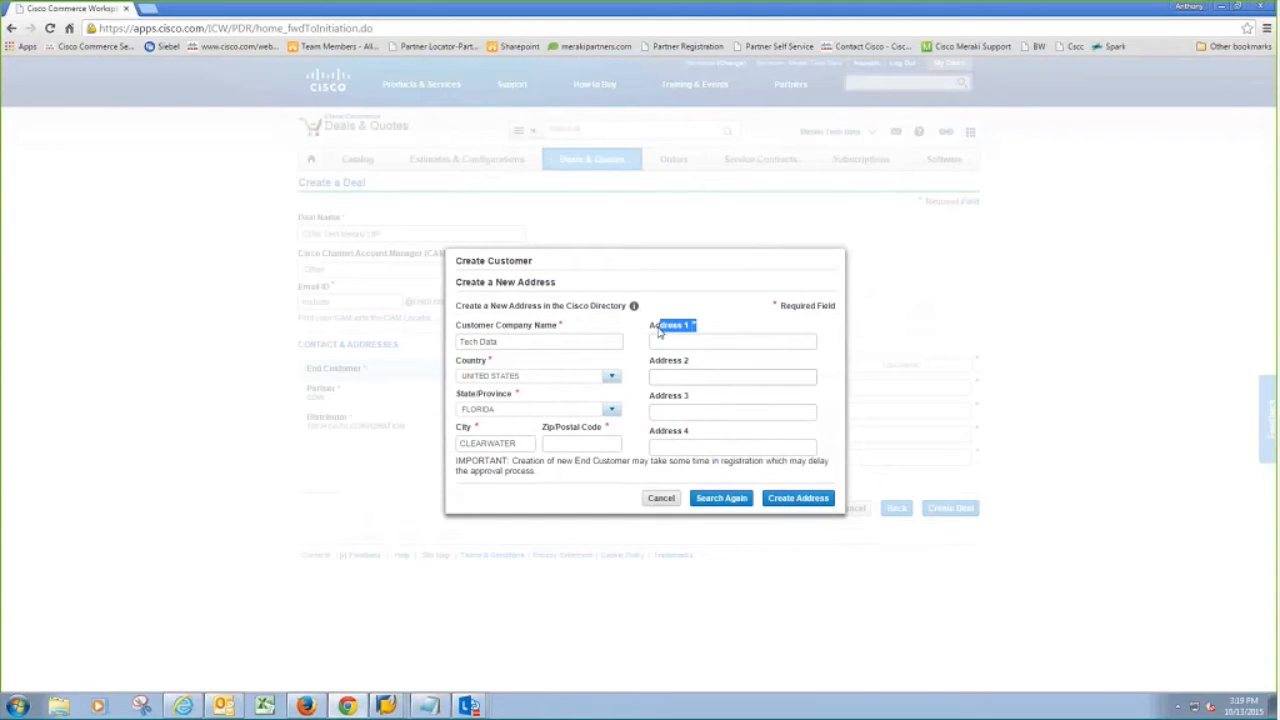
left_click_drag(659, 332, 648, 328)
left_click(746, 312)
left_click(661, 498)
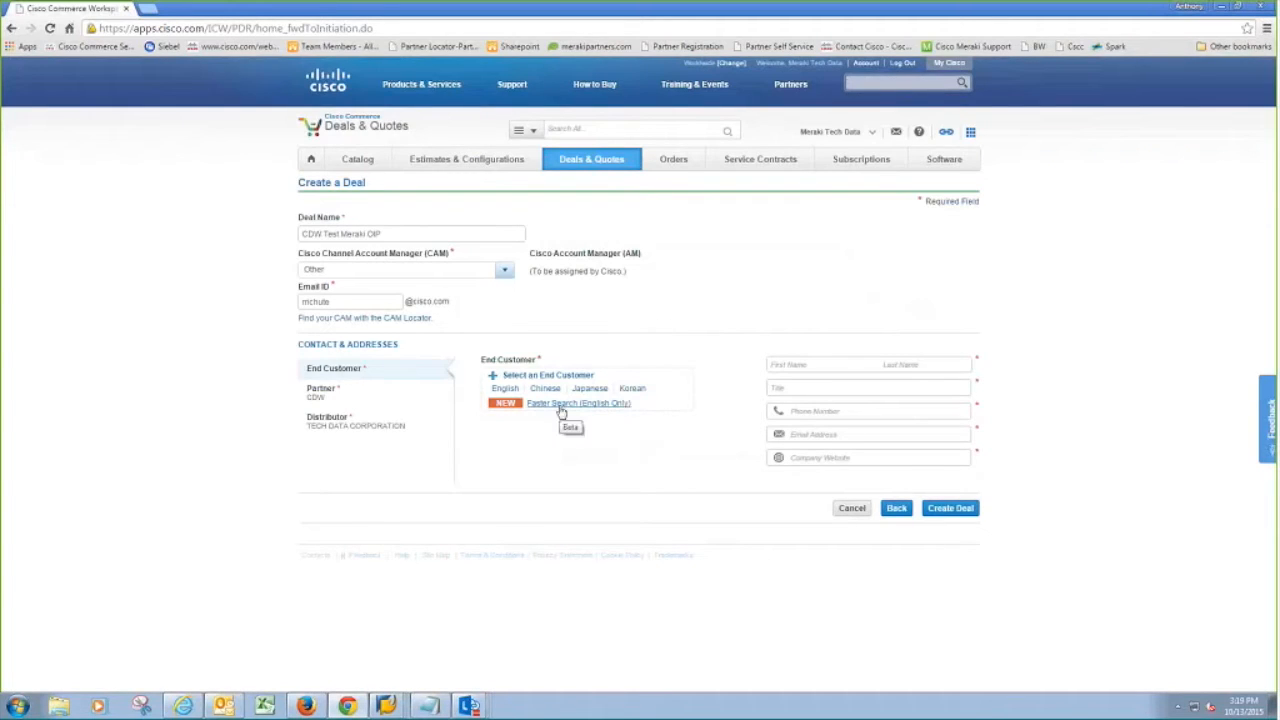
Step: Search for Tech Data and select the TECH DATA CORPORATION Clearwater, FL headquarters as end customer
left_click(561, 408)
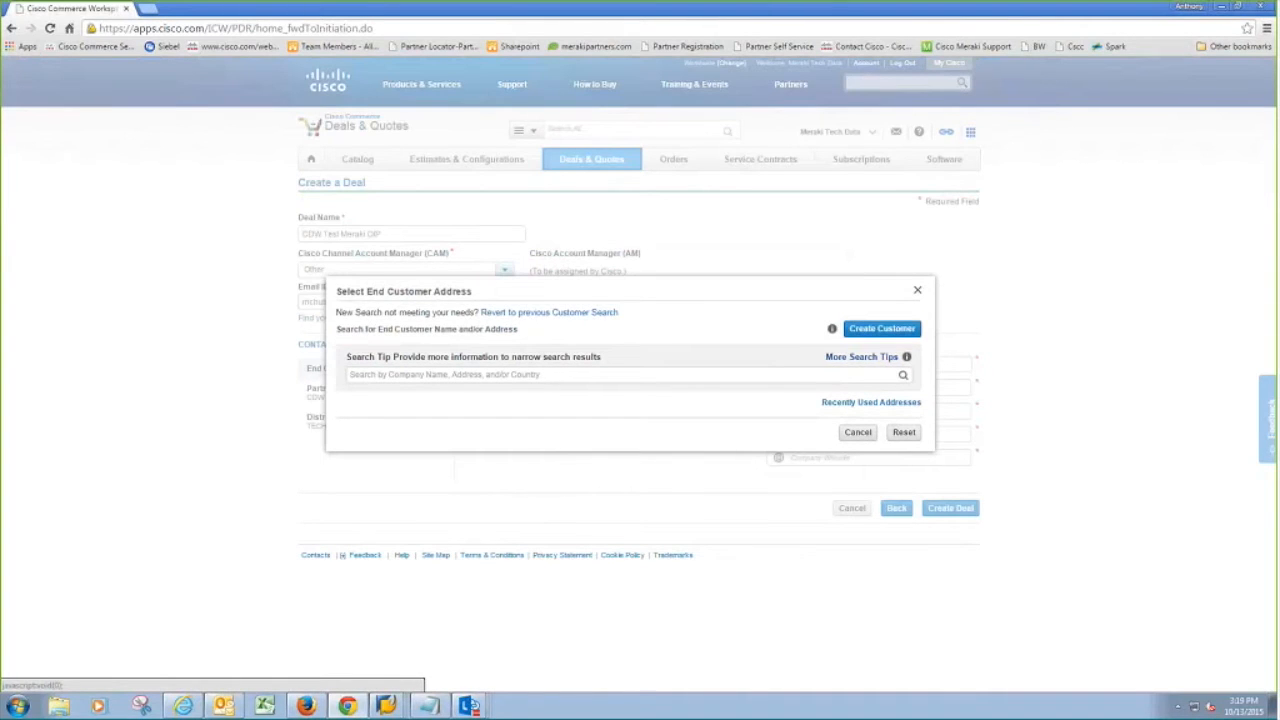
left_click(559, 379)
type("Tech Data 5350")
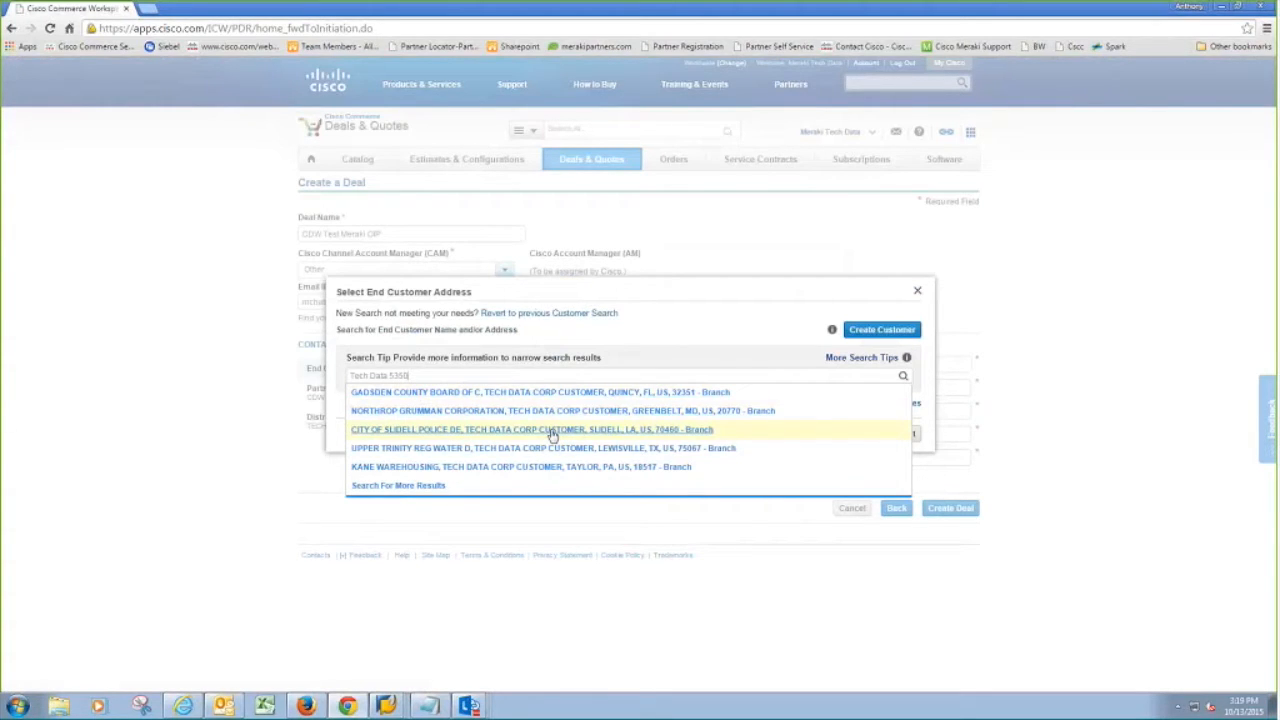
left_click(552, 432)
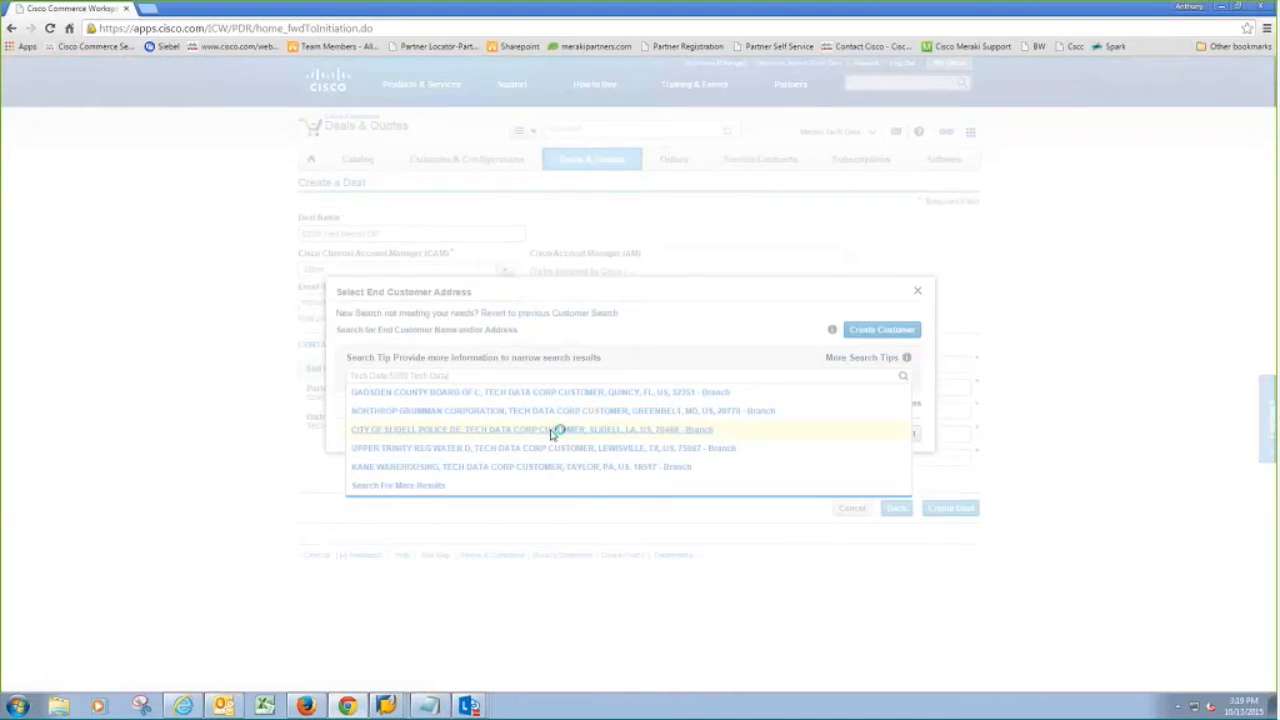
left_click(552, 398)
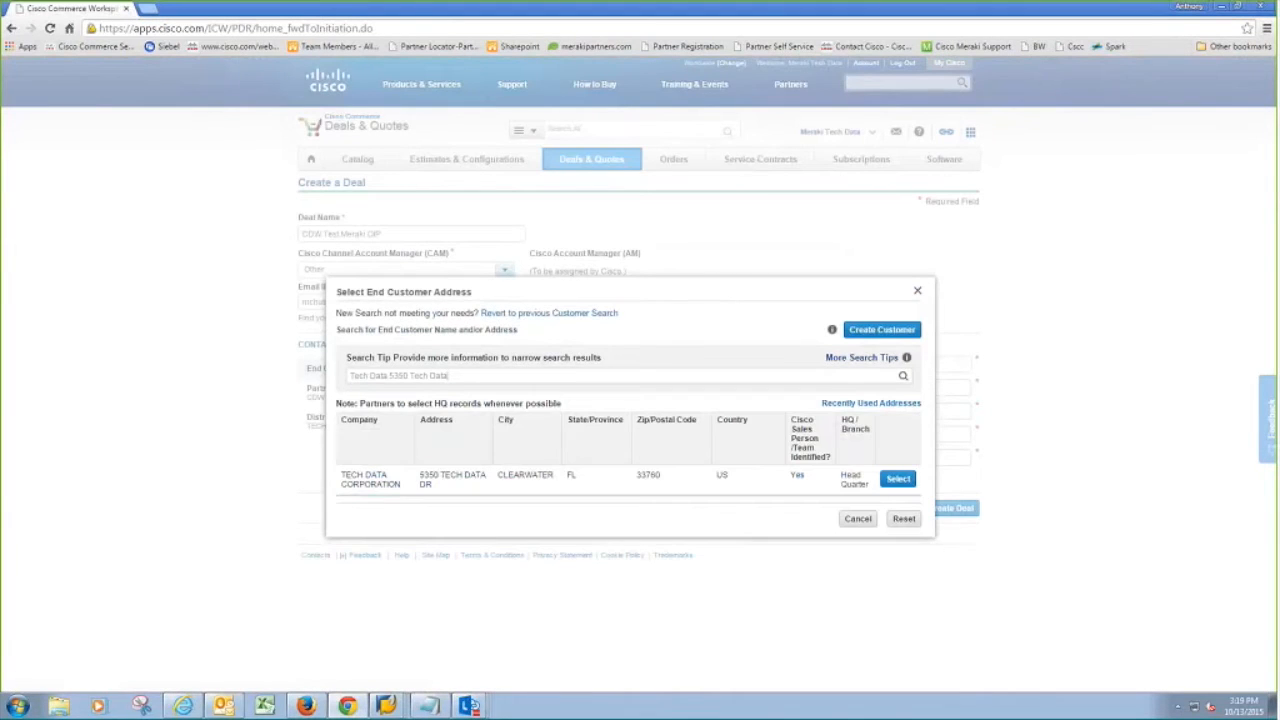
left_click(884, 482)
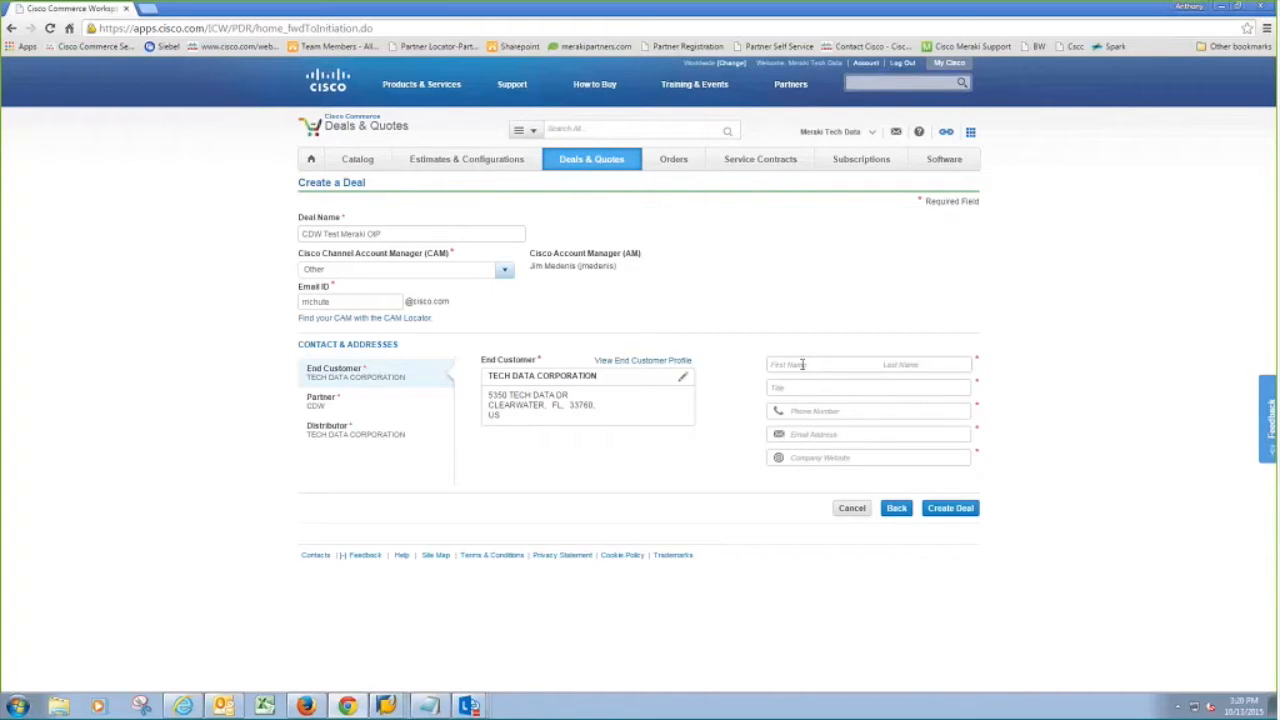
Step: Enter the end-customer contact's first and last name, Solutions Associate title, phone number and e-mail
key("Tab")
key("Tab")
type("Sou")
type("utions Associa")
type("te")
type("55")
type("5")
type("-")
type("555-5")
type("55")
type("5")
key("Tab")
Step: Add techdata.com as the company website and create the deal
left_click(845, 456)
type("t")
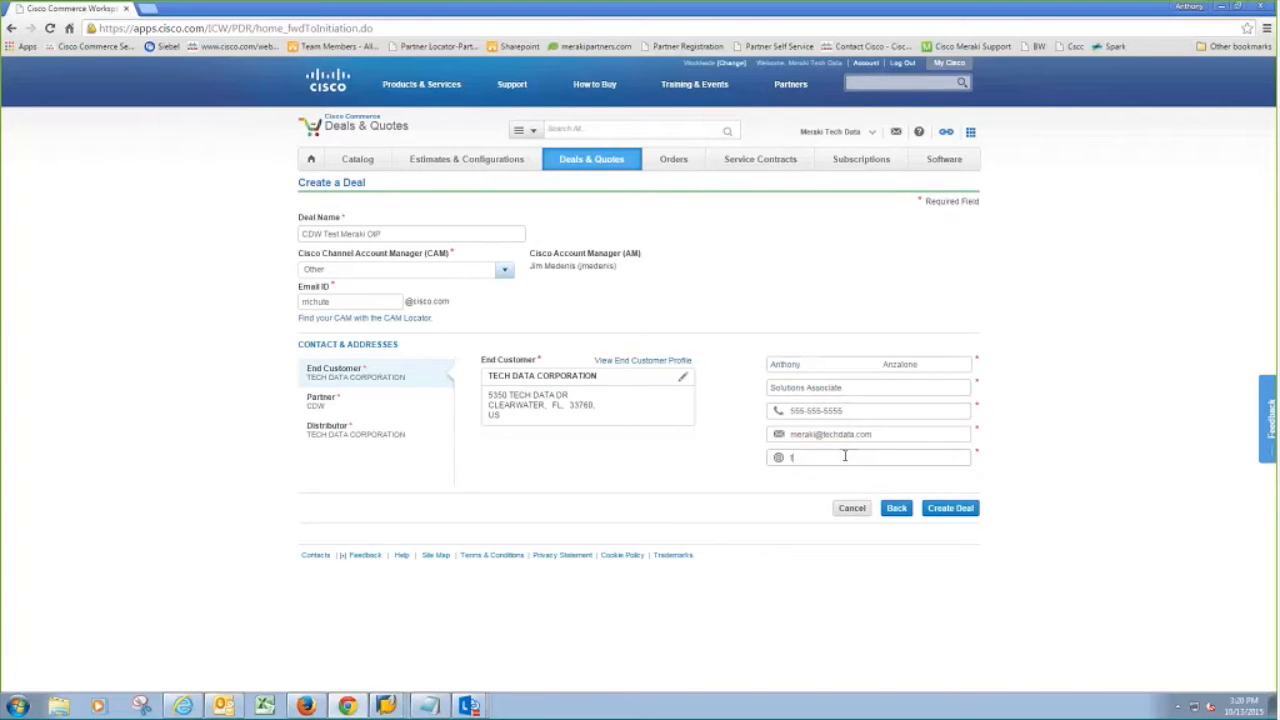
type("echdata.com")
left_click(948, 510)
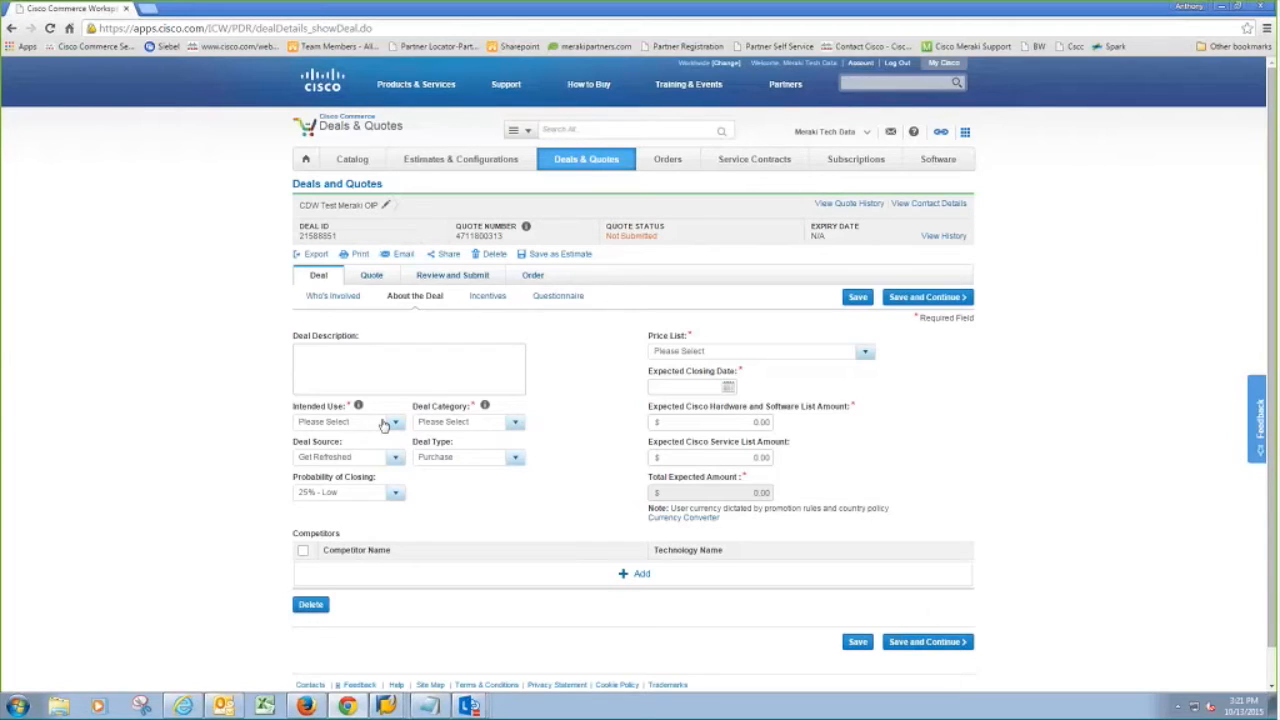
Step: On About the Deal, pick Resale for Intended Use and Other-Resale/Infrastructure for Deal Category
left_click(353, 424)
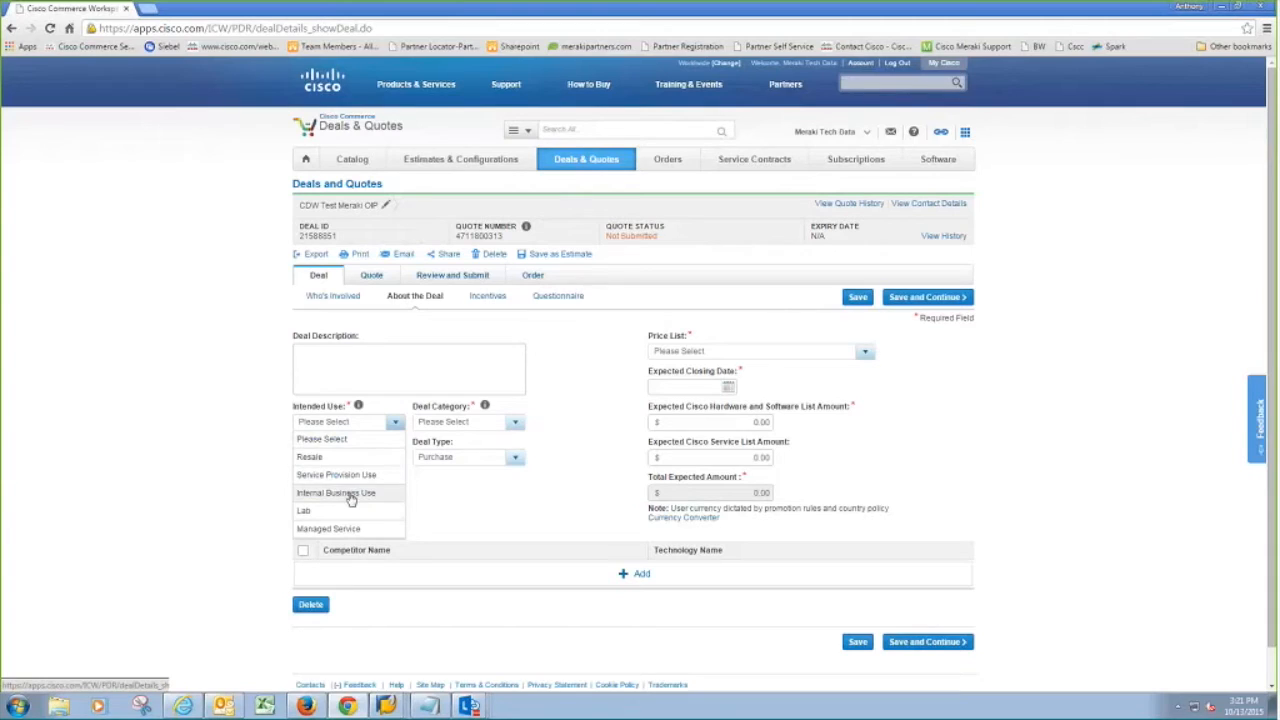
left_click(345, 458)
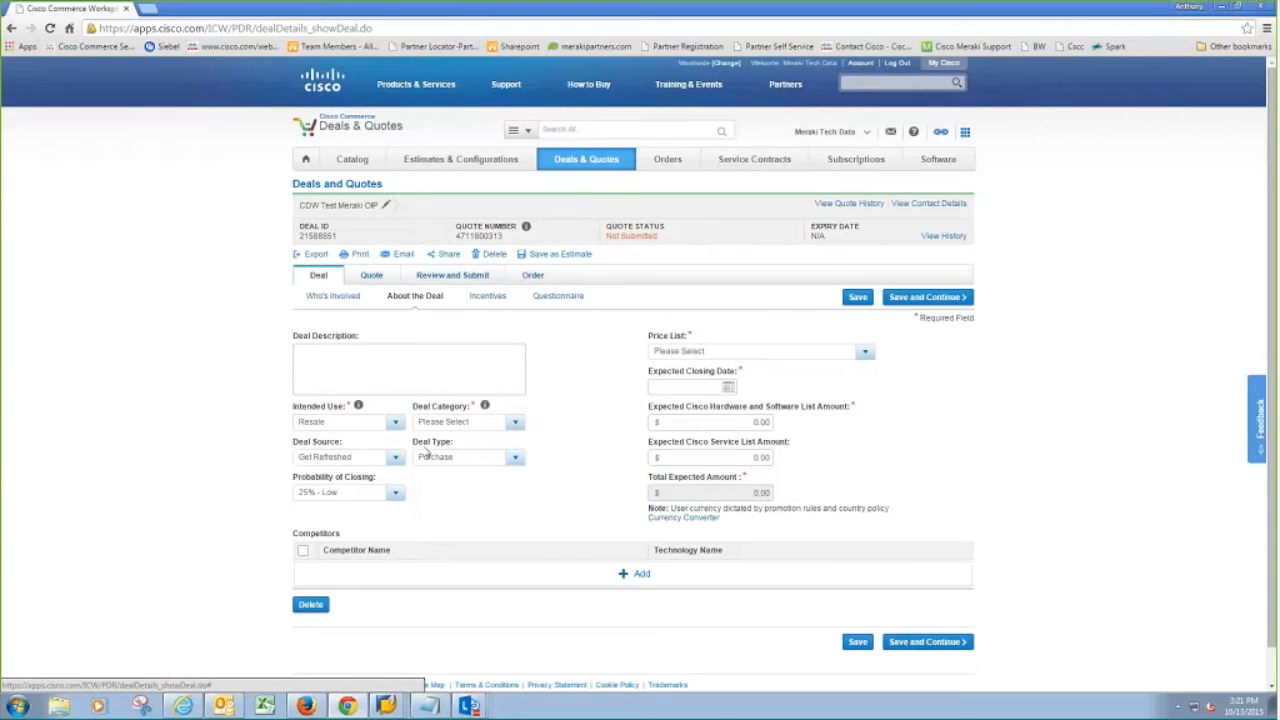
left_click(452, 421)
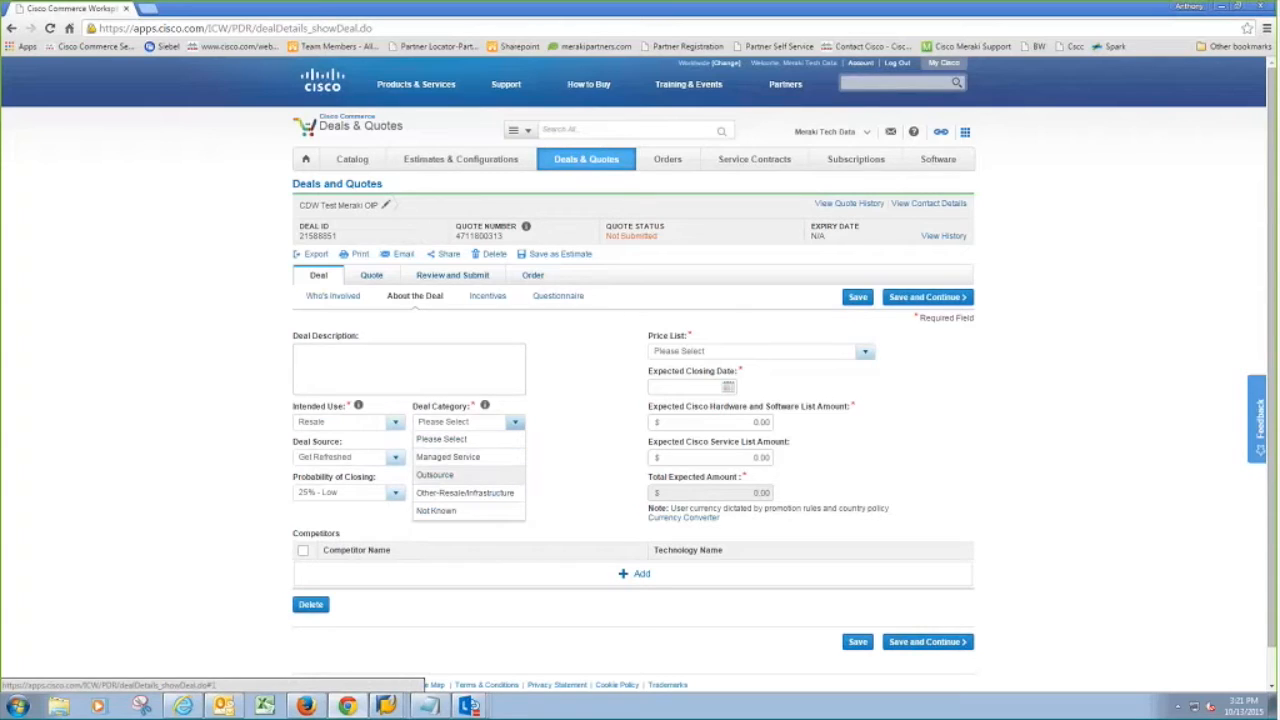
left_click(494, 496)
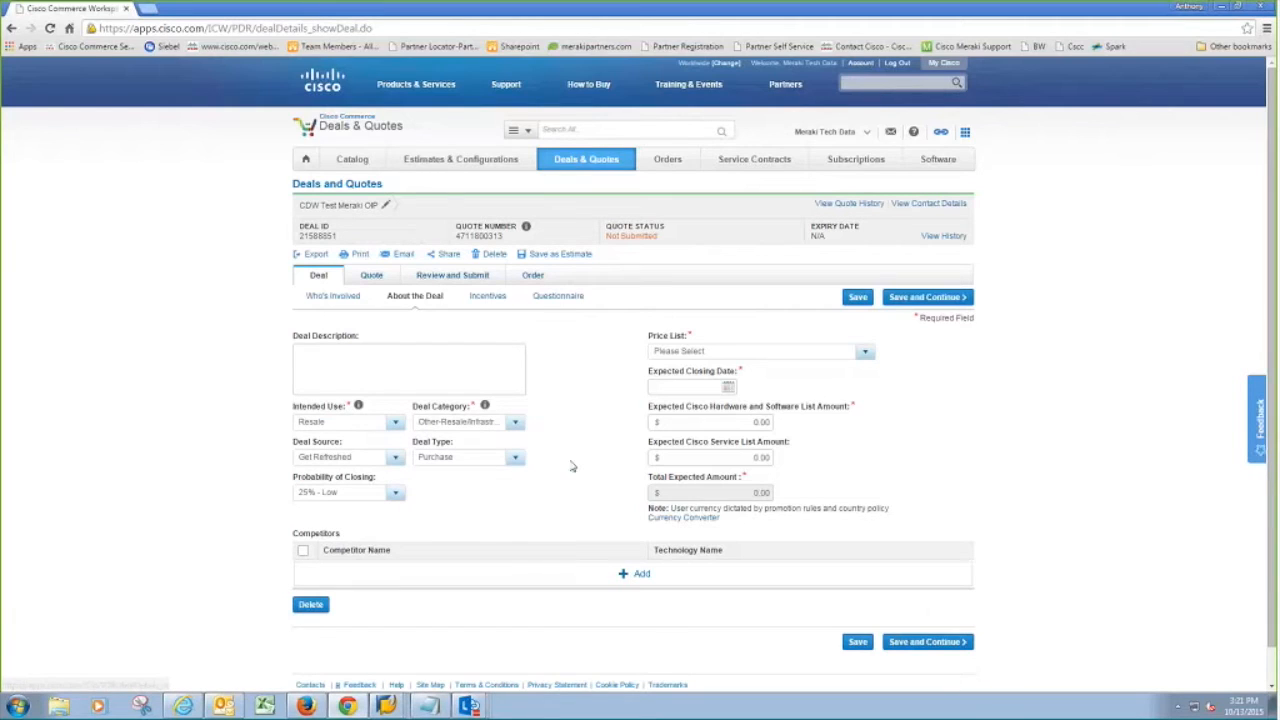
Step: Select Global Price List US Availability and set the expected closing date to 30-Nov-2015
left_click(707, 353)
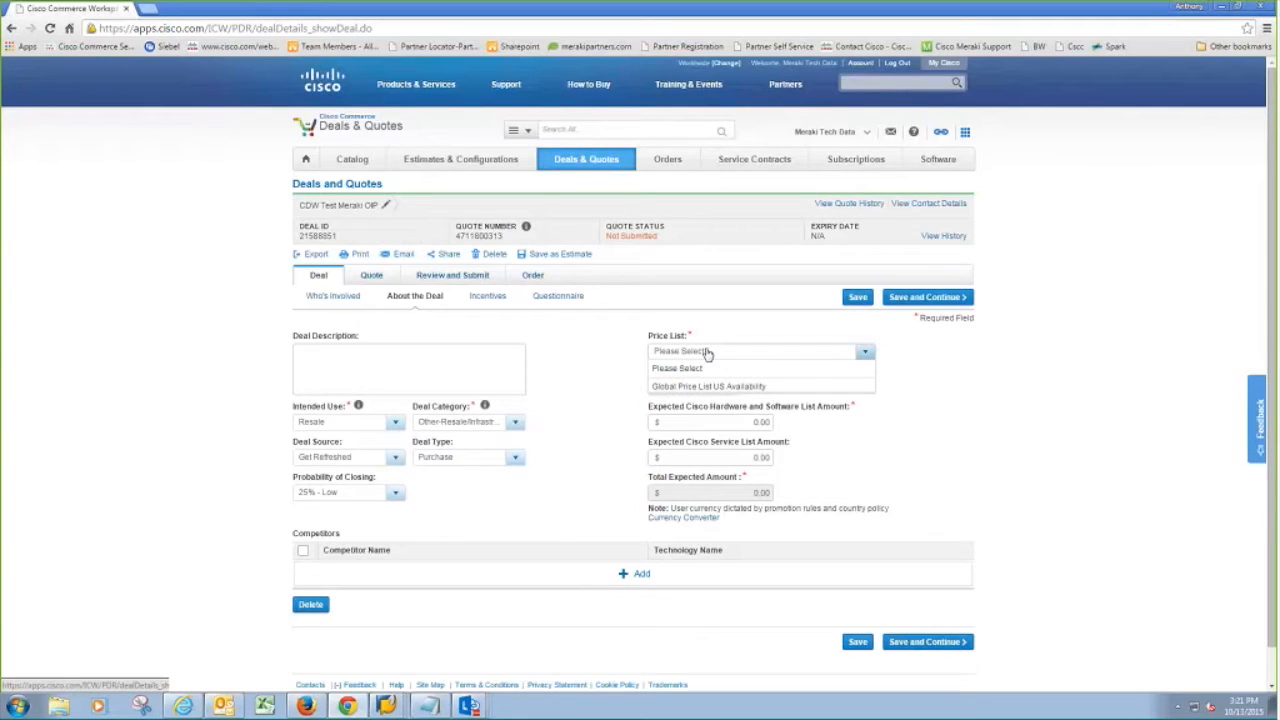
left_click(762, 387)
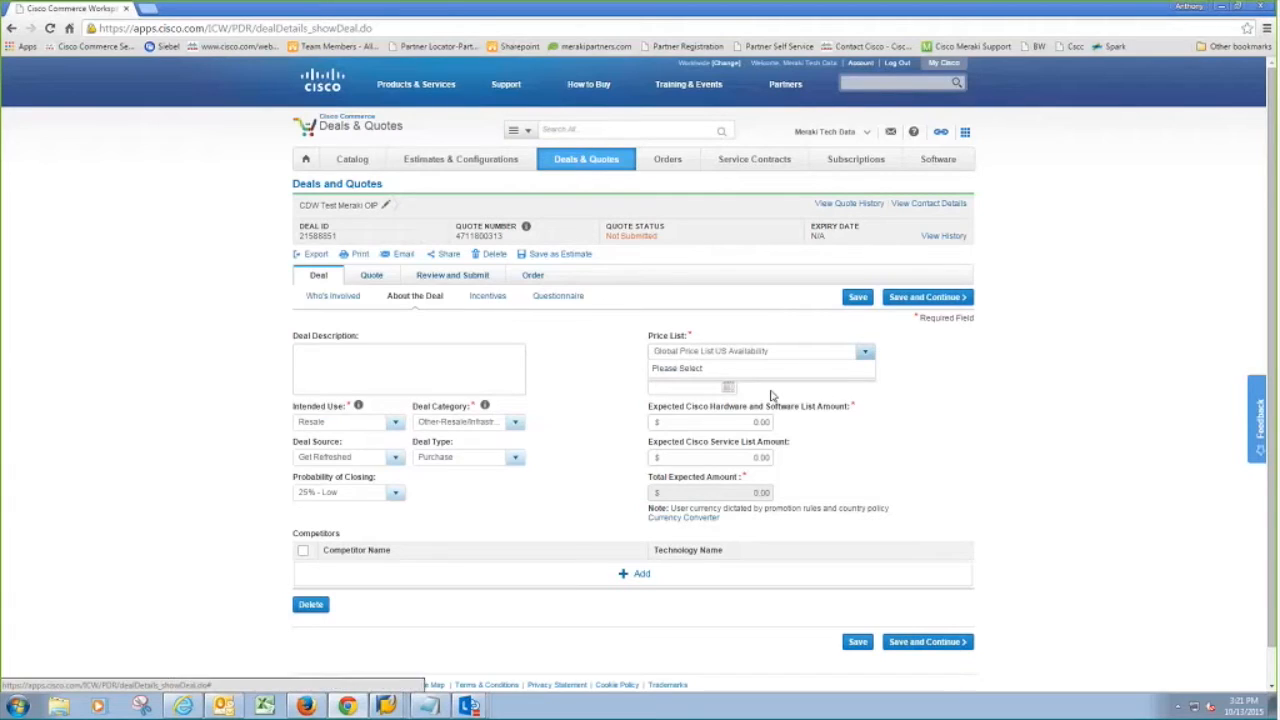
left_click(785, 356)
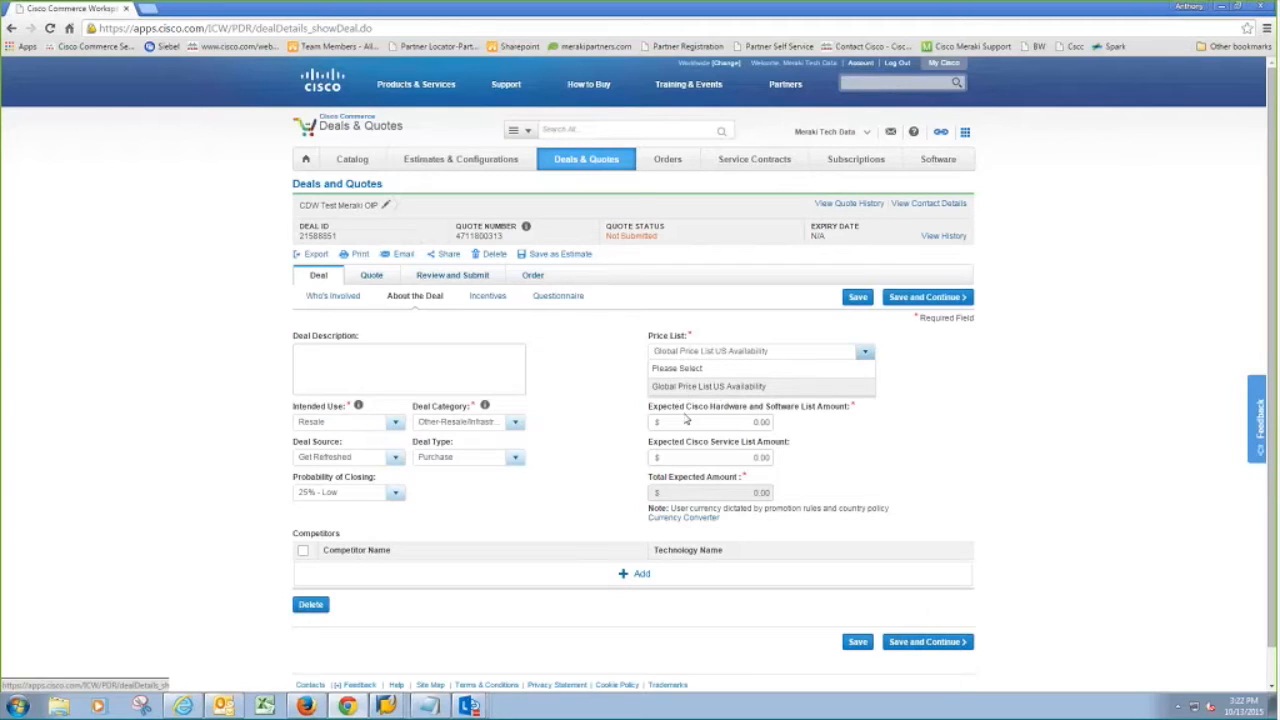
left_click(729, 387)
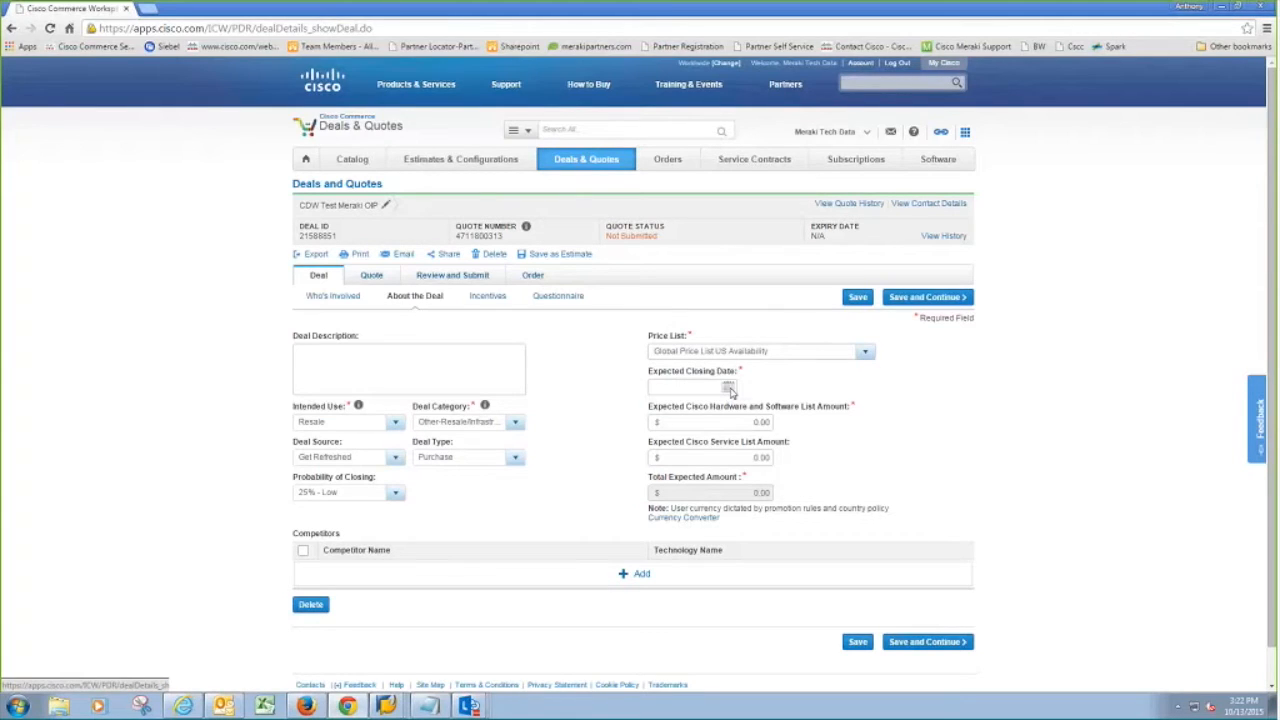
left_click(729, 388)
left_click(788, 409)
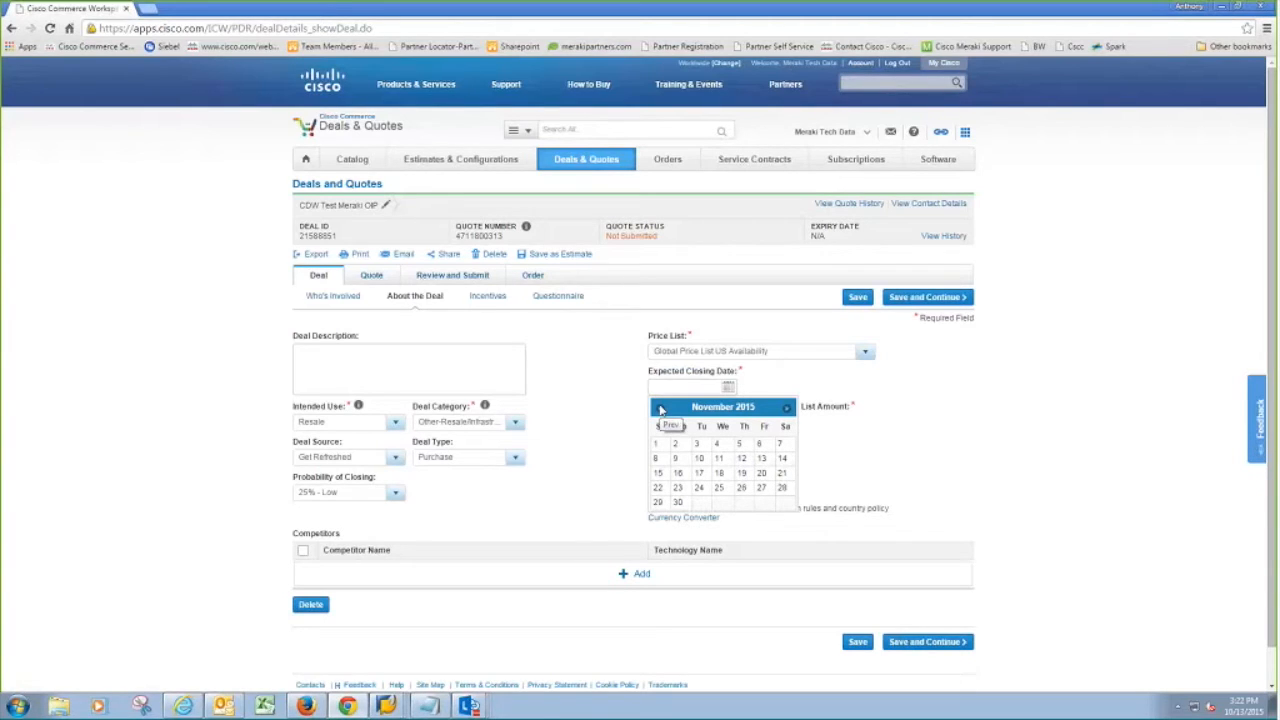
left_click(680, 503)
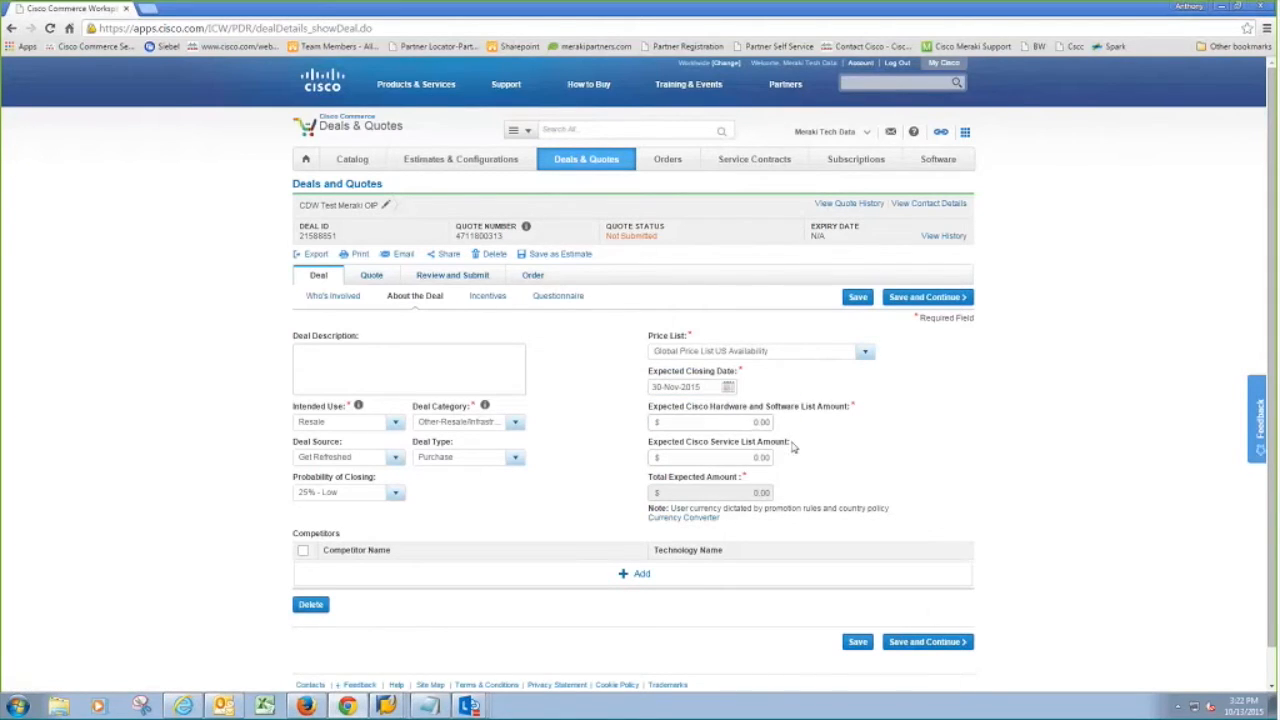
Step: Enter 5000 as the hardware and software list amount and save the deal details
left_click_drag(943, 400, 650, 407)
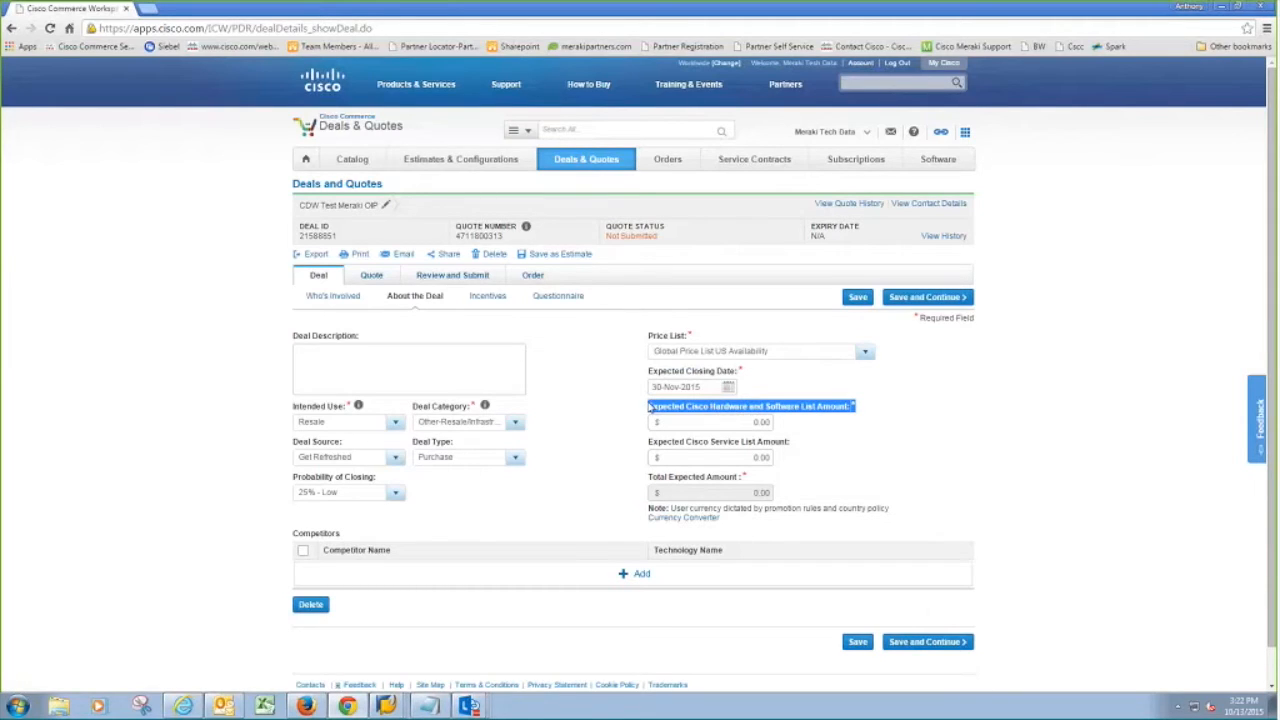
left_click(650, 412)
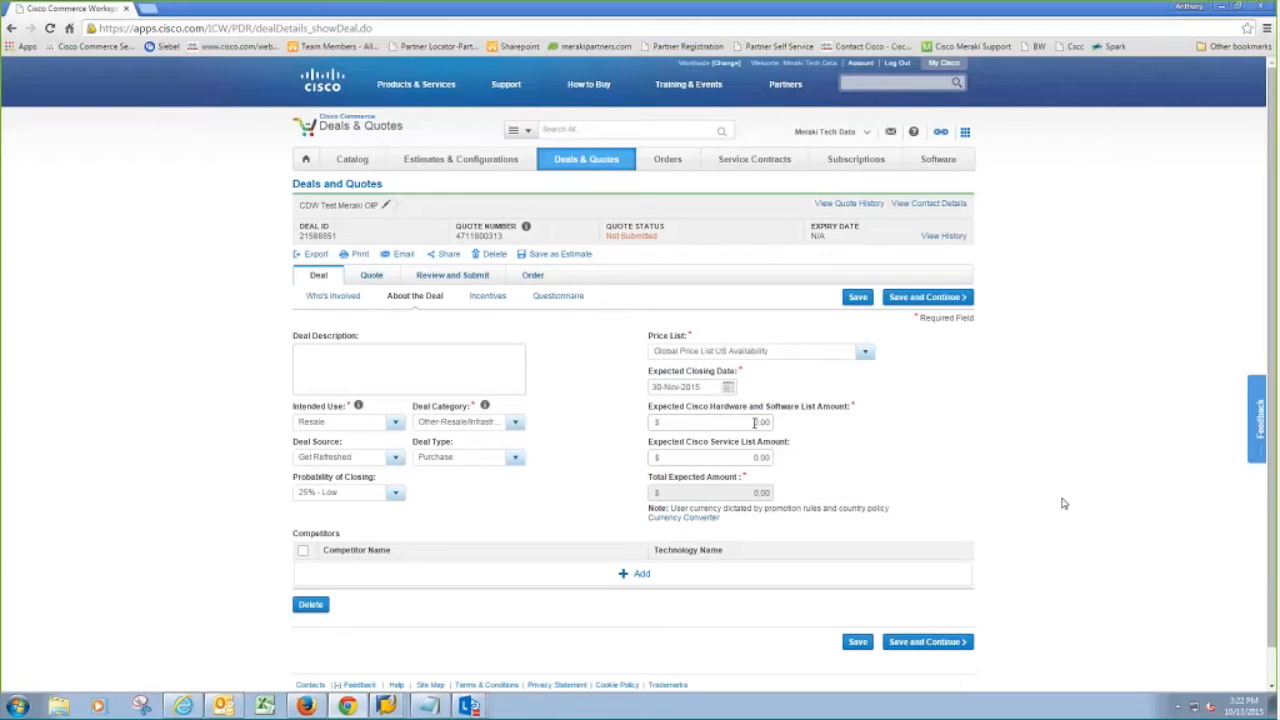
type("5000")
left_click(943, 645)
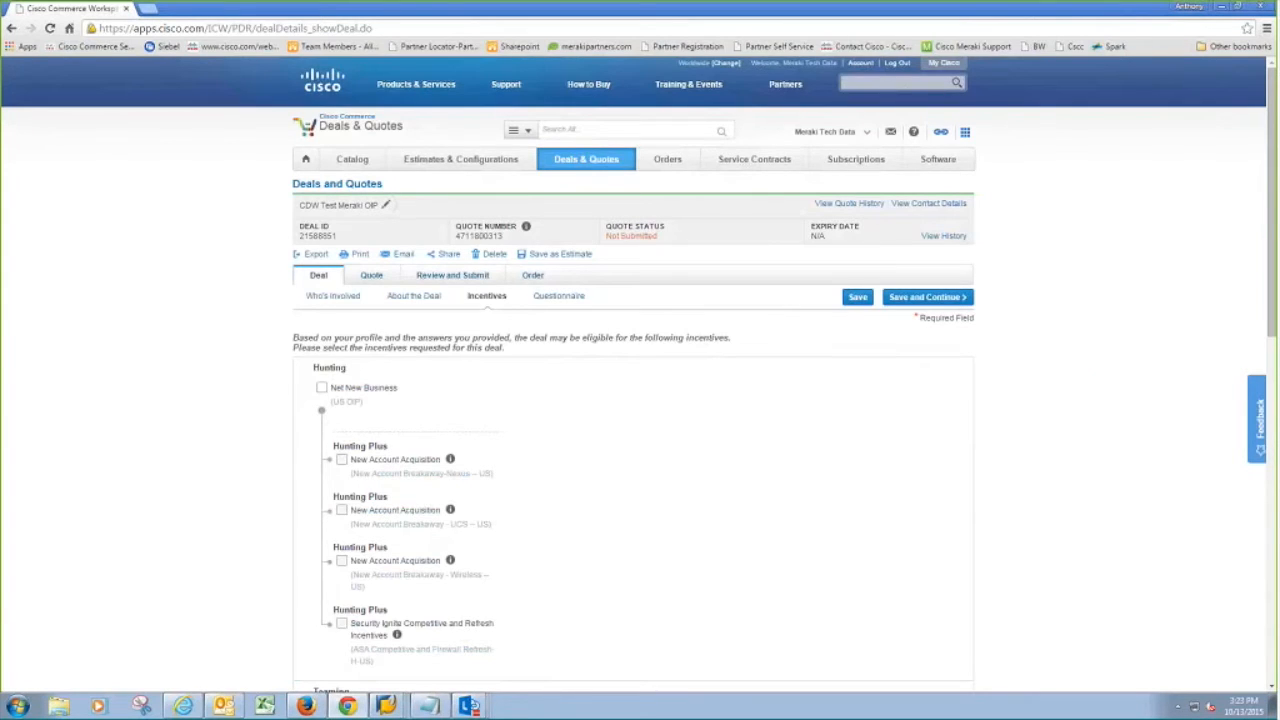
Step: Review the eligible Hunting incentives and tick Net New Business
scroll(758, 432, "down", 2)
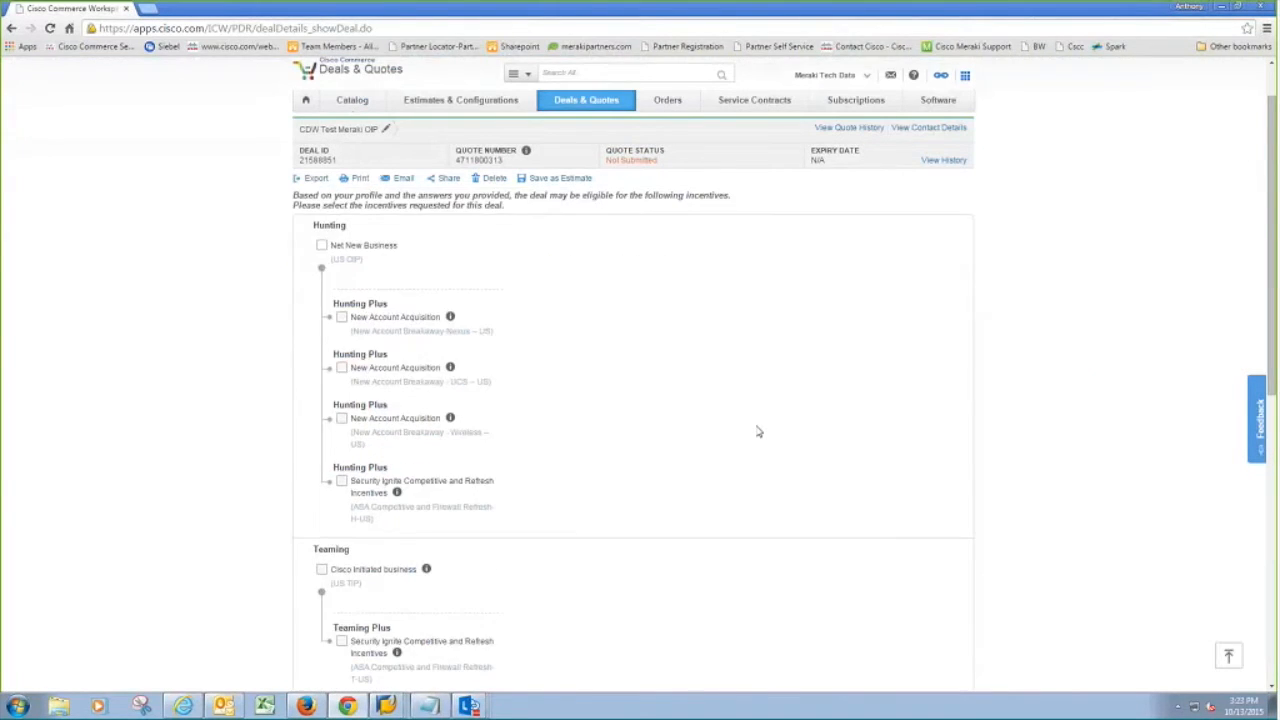
scroll(758, 431, "down", 4)
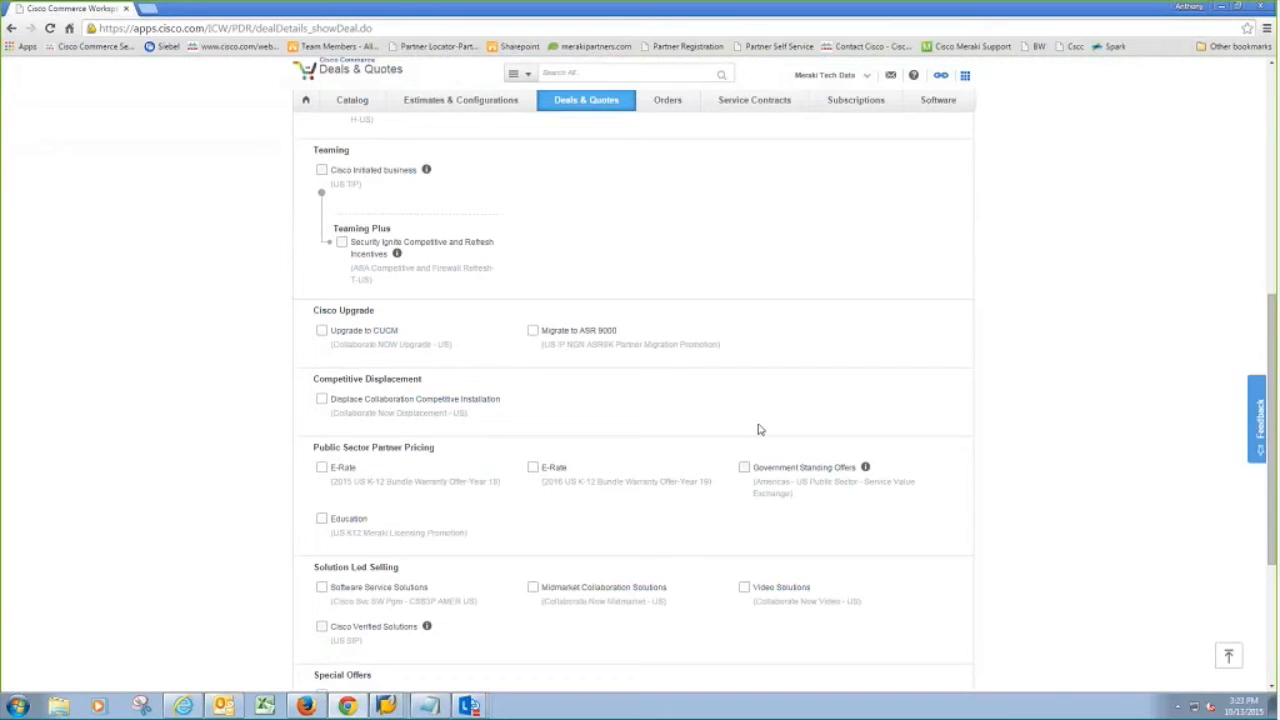
scroll(758, 430, "down", 1)
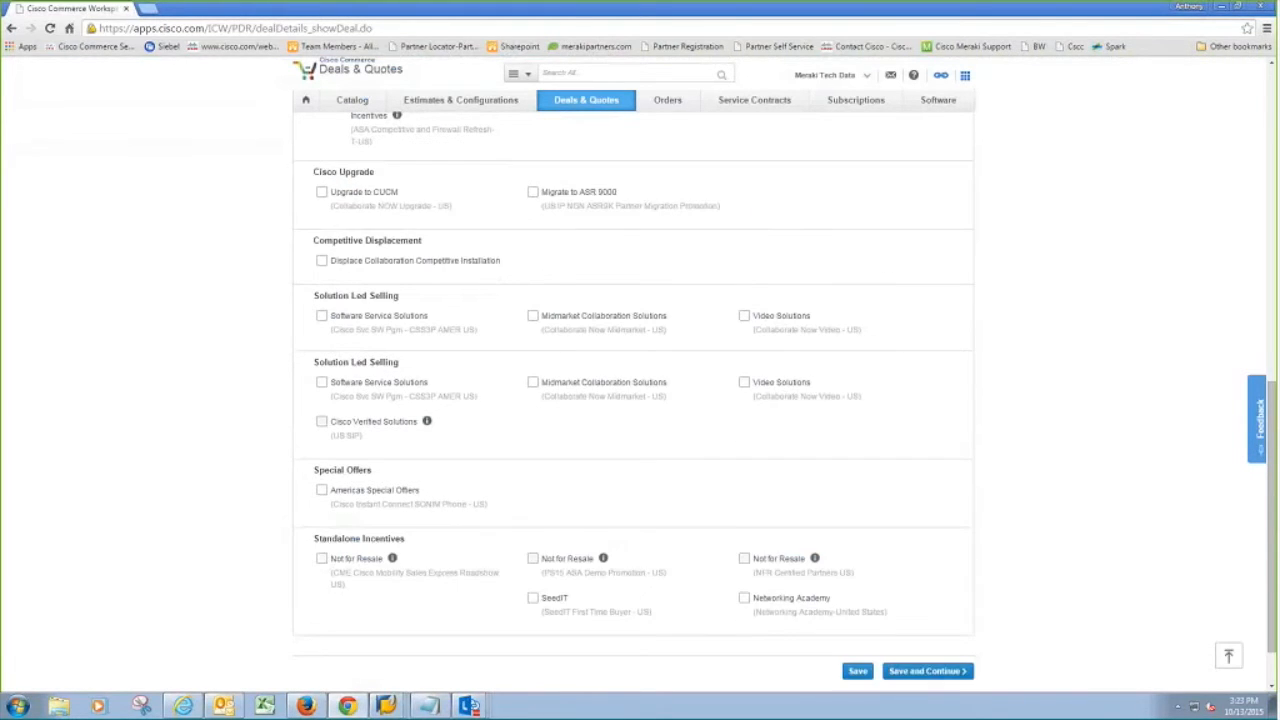
scroll(558, 455, "up", 3)
scroll(558, 455, "up", 2)
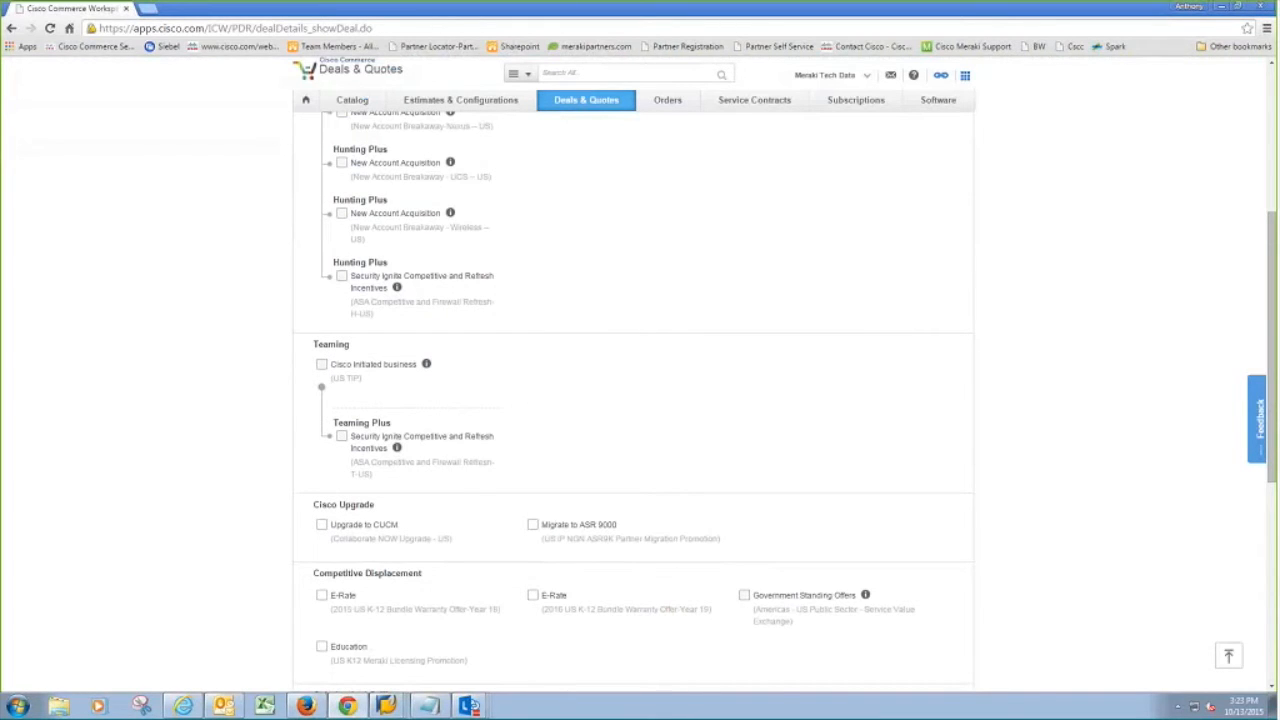
scroll(423, 266, "up", 3)
left_click(312, 242)
Step: Review the remaining incentive details and save to reach the OIP Americas Questionnaire
scroll(661, 321, "down", 2)
scroll(661, 321, "down", 2)
mouse_move(428, 306)
scroll(411, 320, "down", 2)
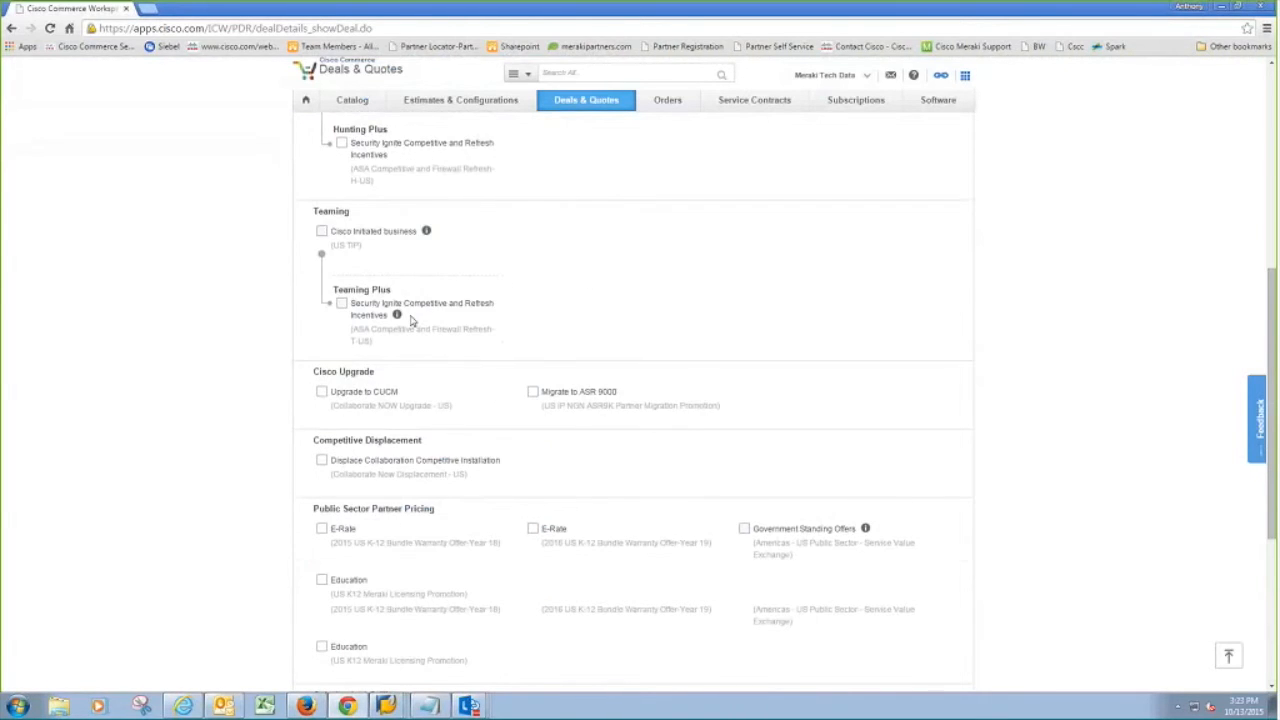
scroll(509, 363, "down", 1)
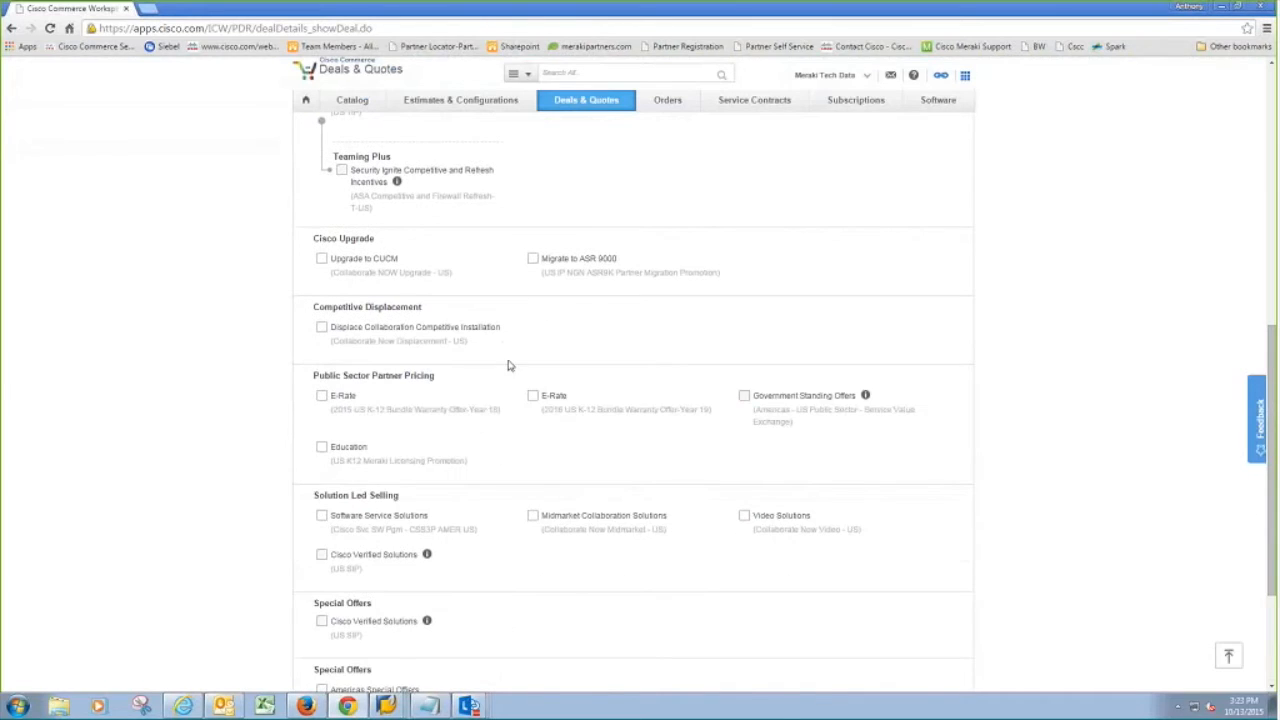
left_click_drag(499, 410, 302, 404)
left_click(363, 414)
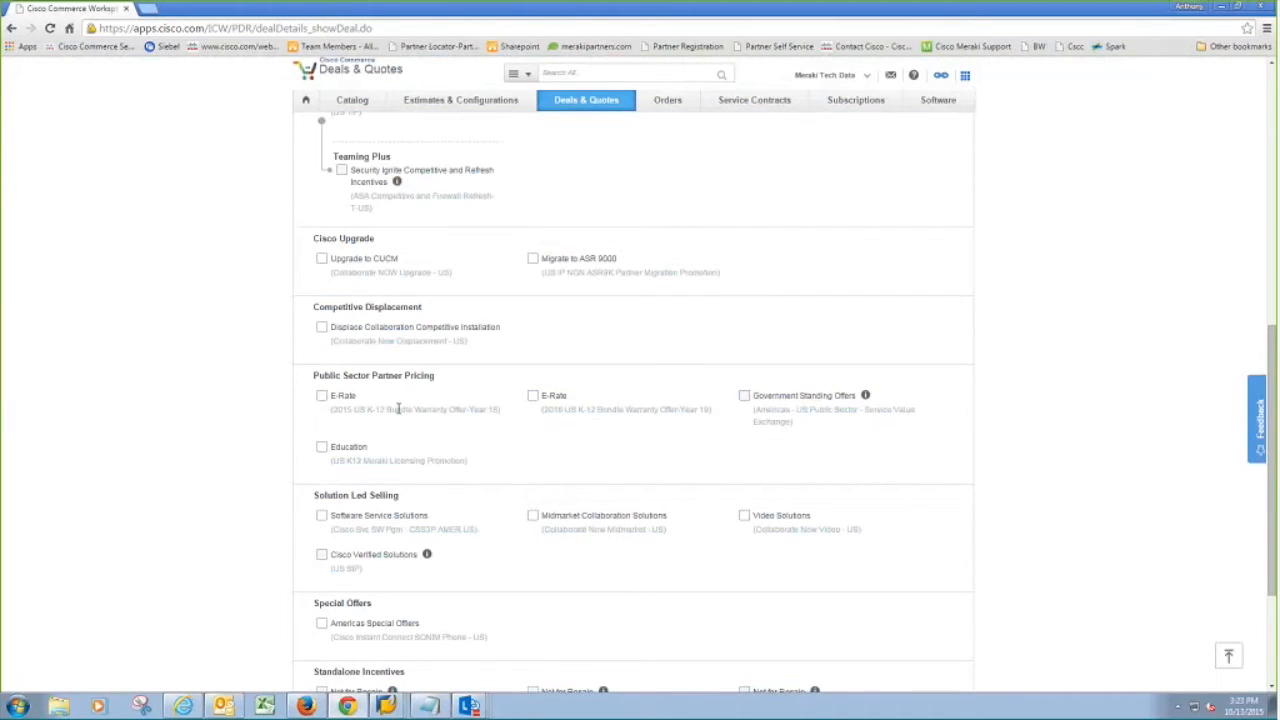
scroll(398, 409, "down", 2)
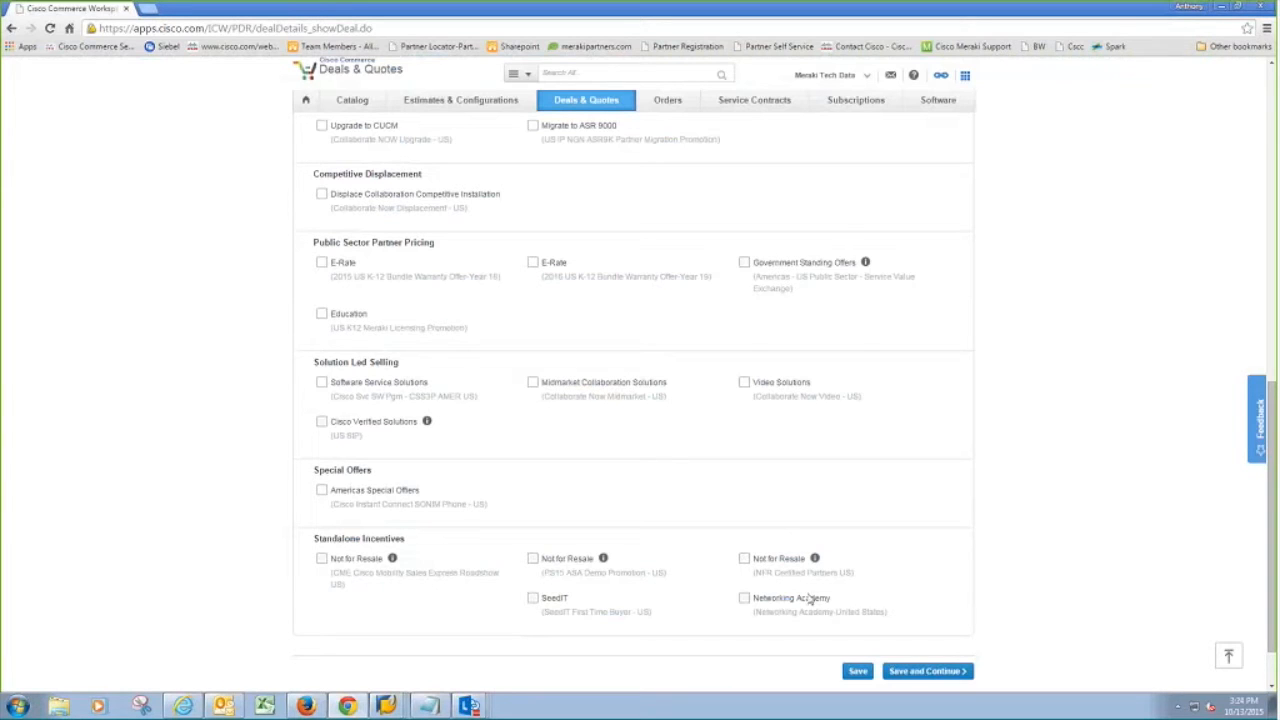
scroll(632, 400, "up", 5)
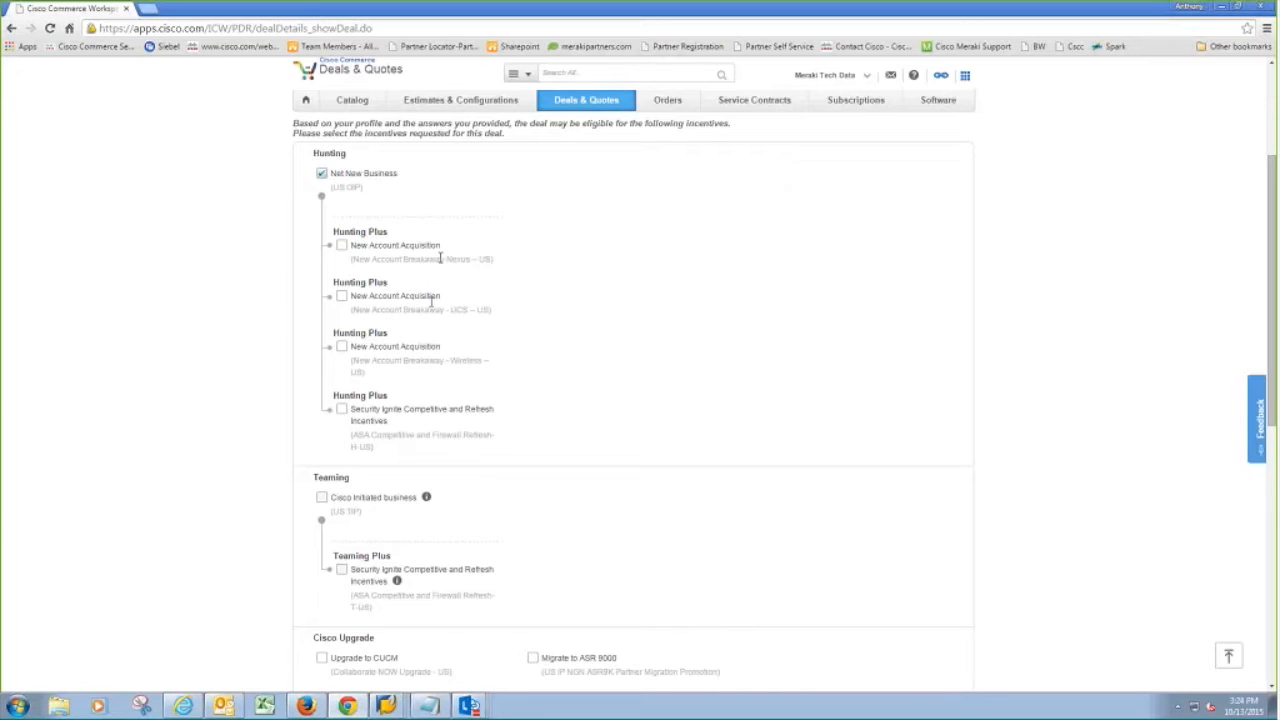
scroll(668, 340, "down", 3)
scroll(672, 357, "down", 4)
left_click(932, 606)
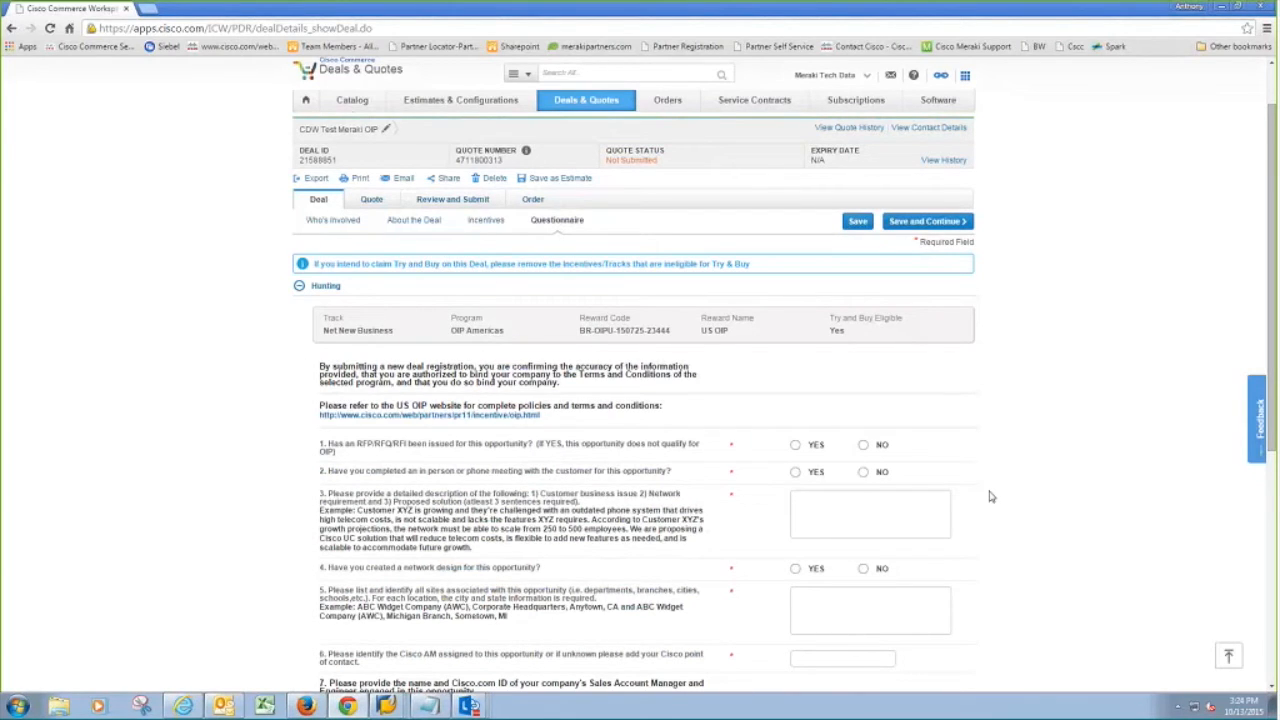
Step: Answer No to question 1 (RFP) and No to question 2 (customer meeting)
scroll(983, 466, "down", 6)
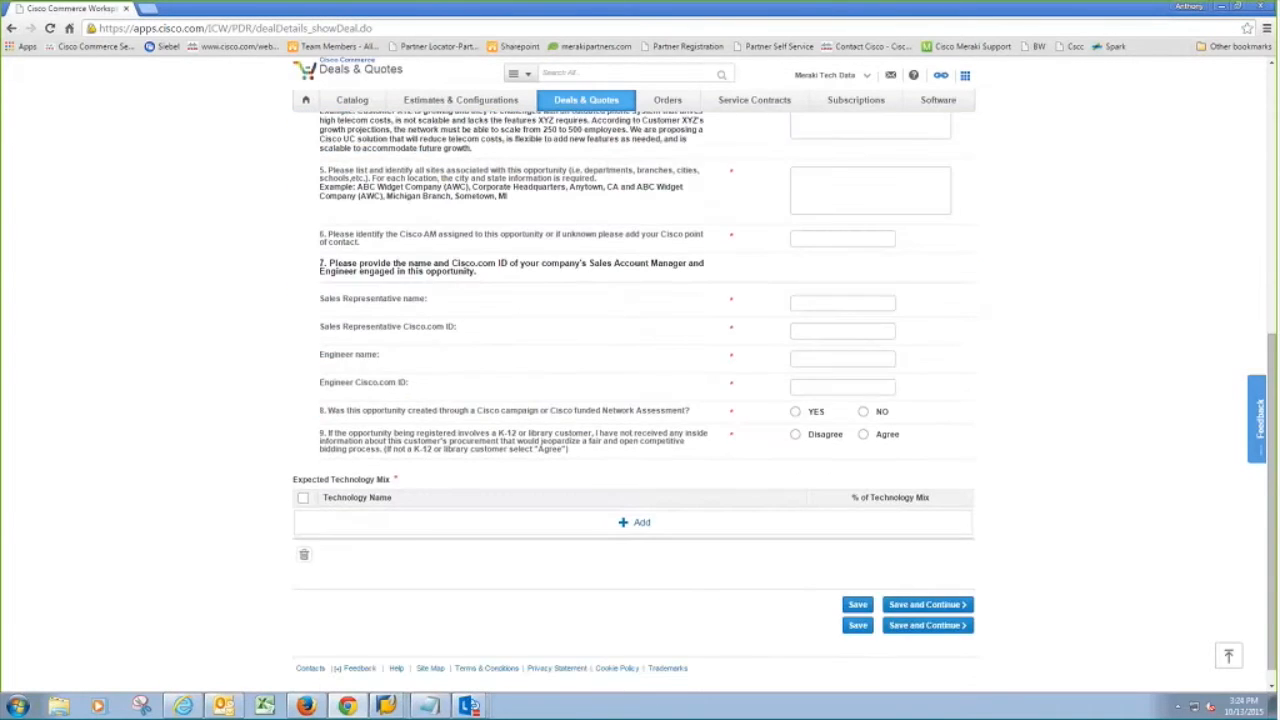
scroll(990, 452, "up", 8)
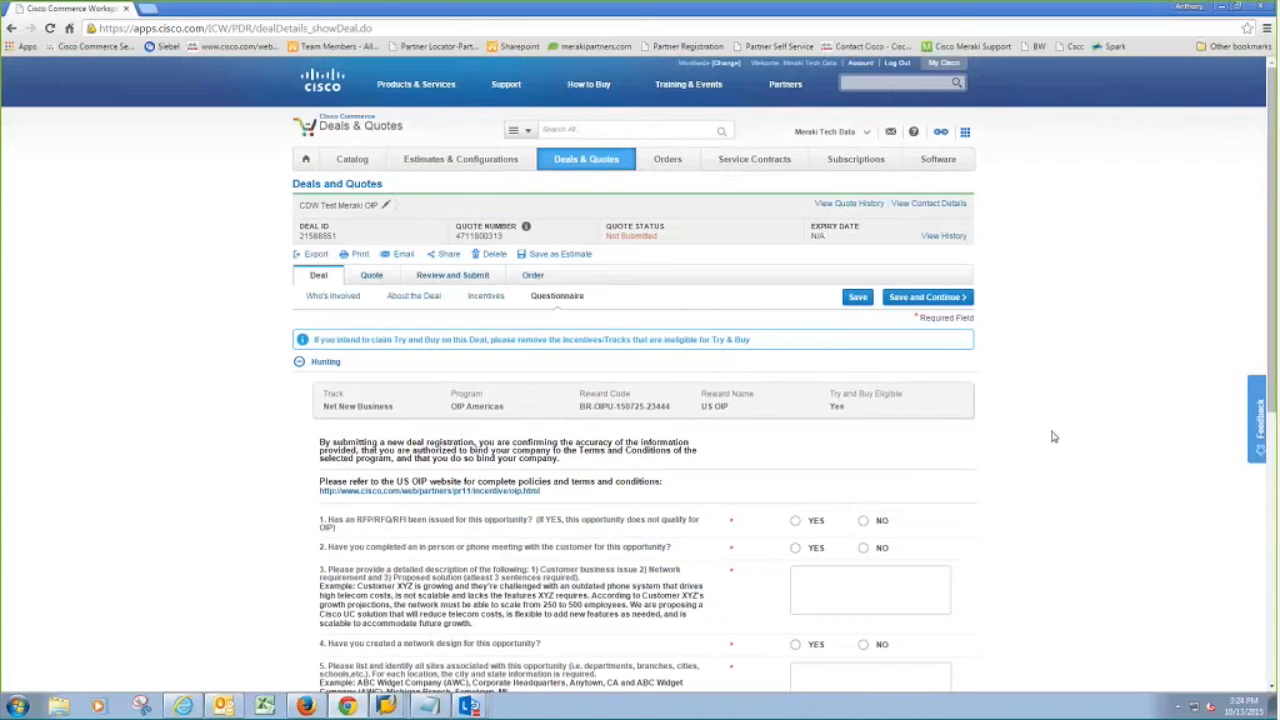
scroll(1052, 436, "down", 1)
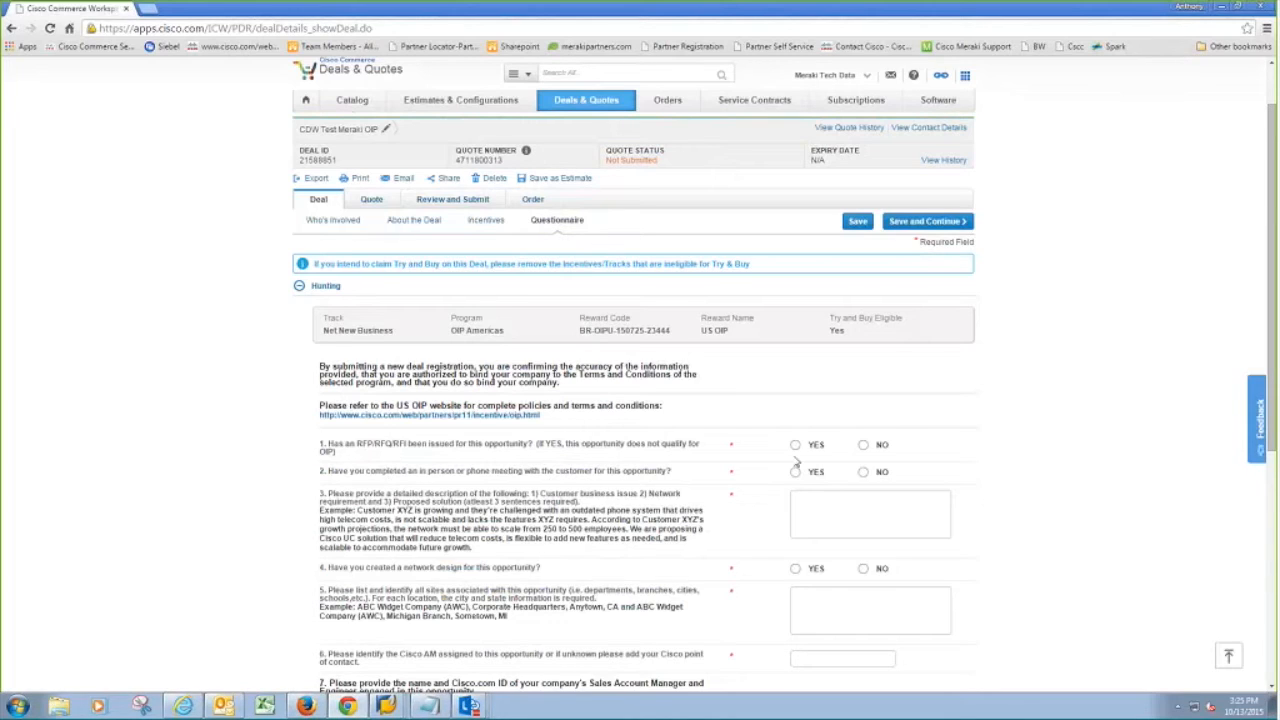
left_click(863, 446)
left_click_drag(328, 476, 471, 471)
left_click(471, 471)
left_click(796, 473)
scroll(1050, 501, "down", 3)
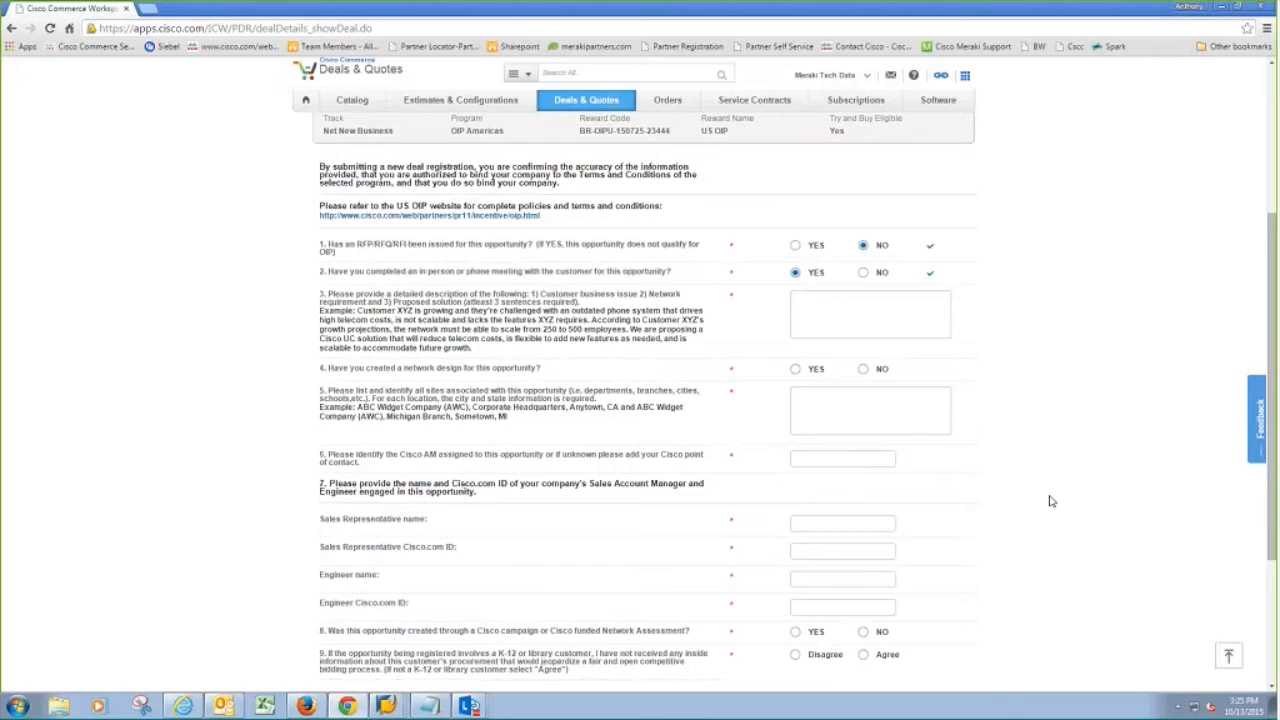
left_click(863, 272)
Step: Switch question 2 to Yes and describe Tech Data's need for affordable cloud-managed wireless, Meraki advised
left_click(796, 273)
type("Tech Data is looking for a wireless solution that")
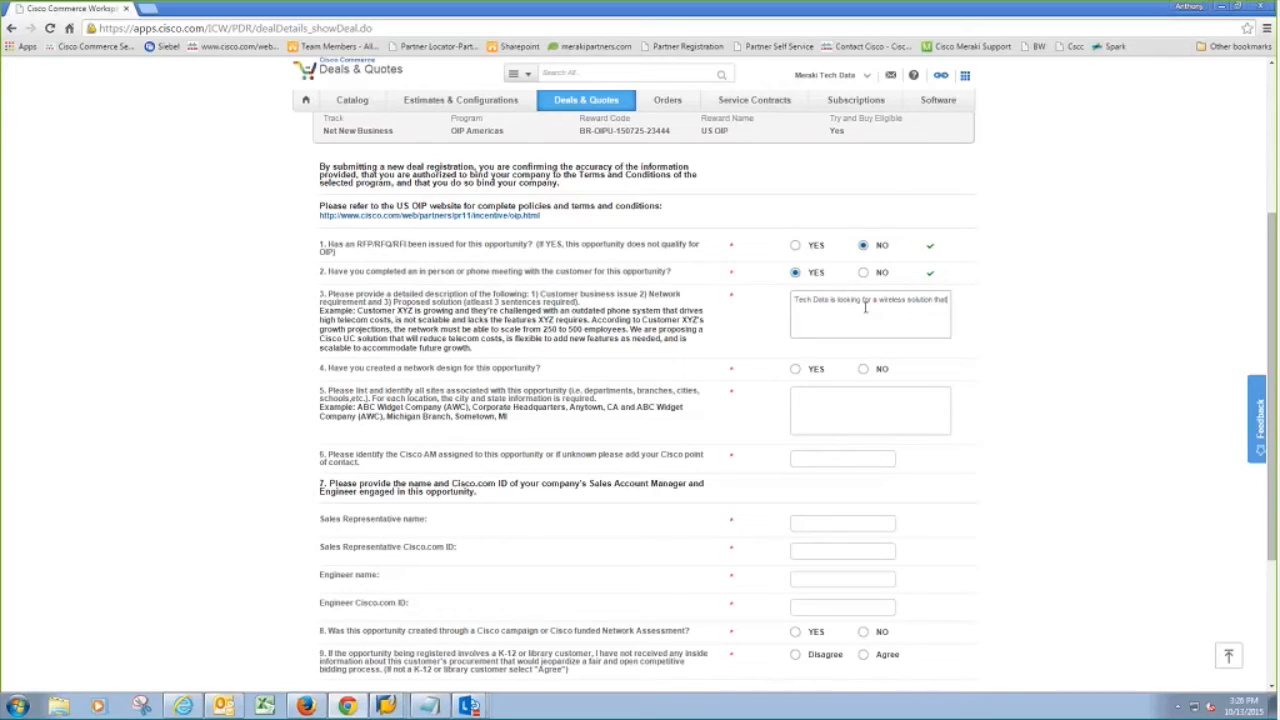
type(" is clou")
type("d managed and affordable. Meraki and")
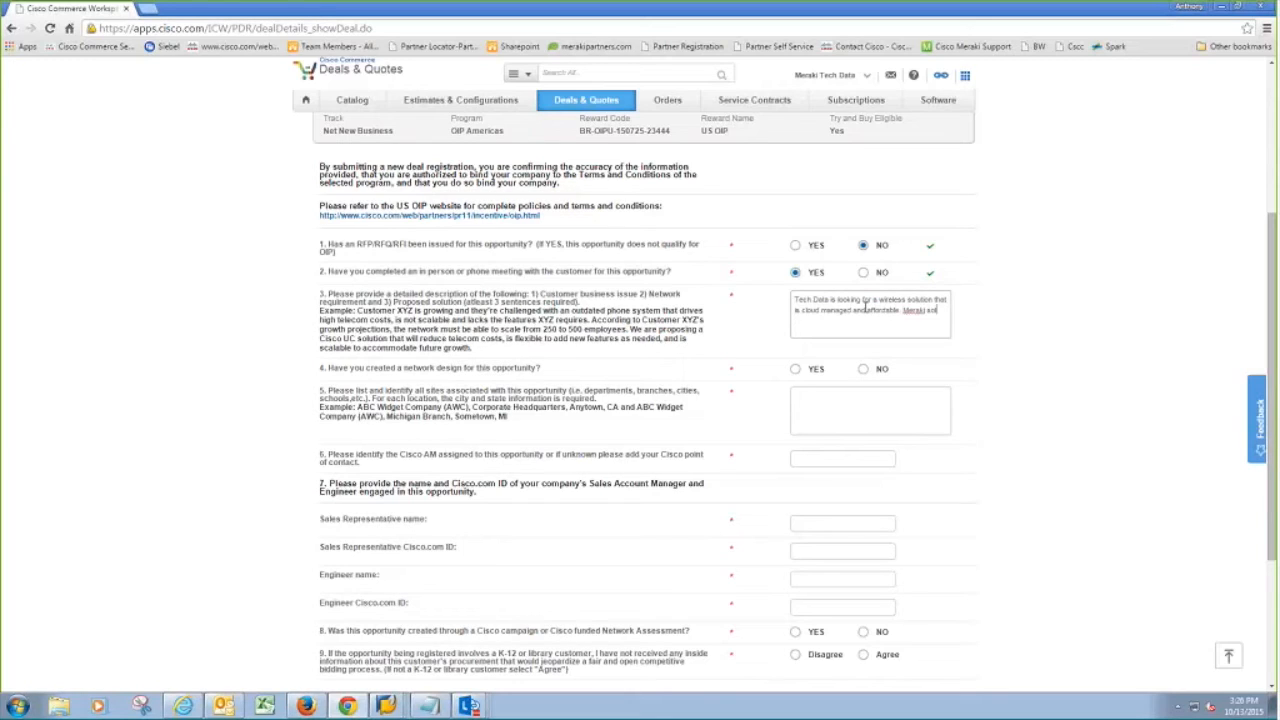
type("lution is advised.")
scroll(930, 347, "down", 1)
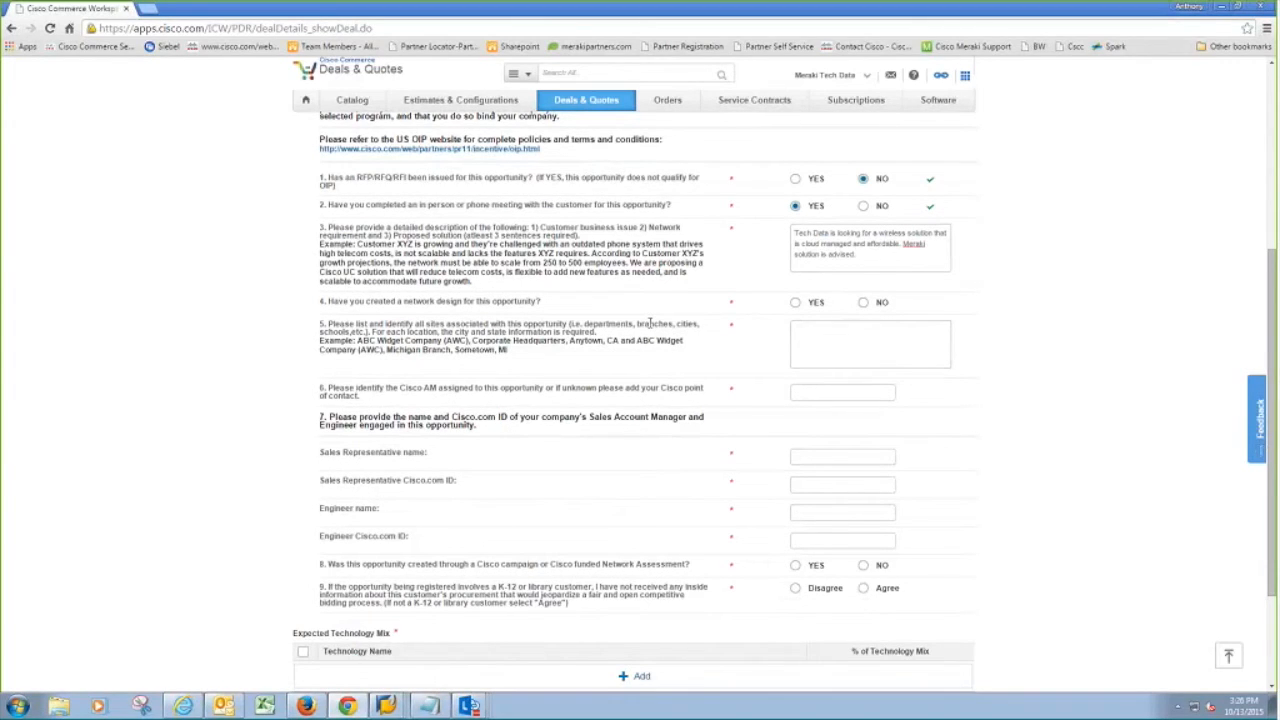
left_click_drag(906, 250, 850, 248)
left_click(860, 259)
Step: Answer Yes to question 4 and list the Tech Data site with its street address, city and state
left_click(796, 303)
left_click(807, 332)
type("ech Data")
key("Return")
type("S350 Tec")
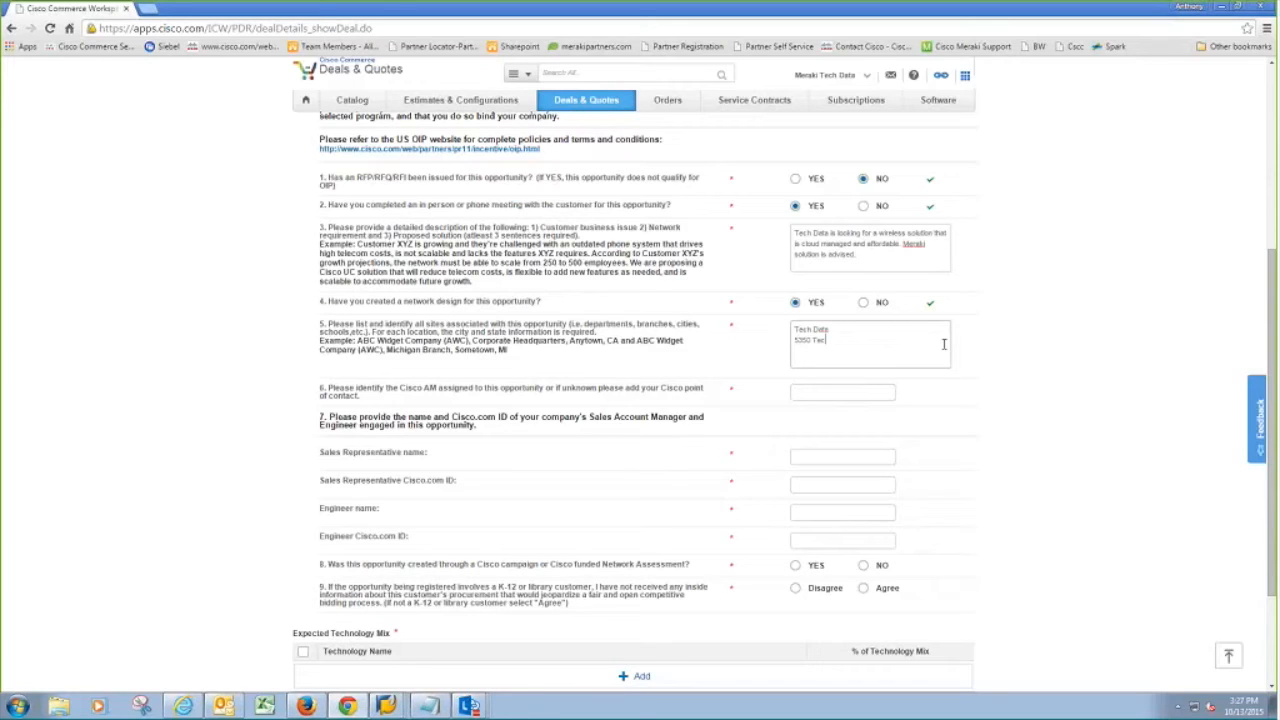
type("h Data Drive")
key("Return")
type("Clearwater")
type("Fl")
scroll(943, 316, "down", 1)
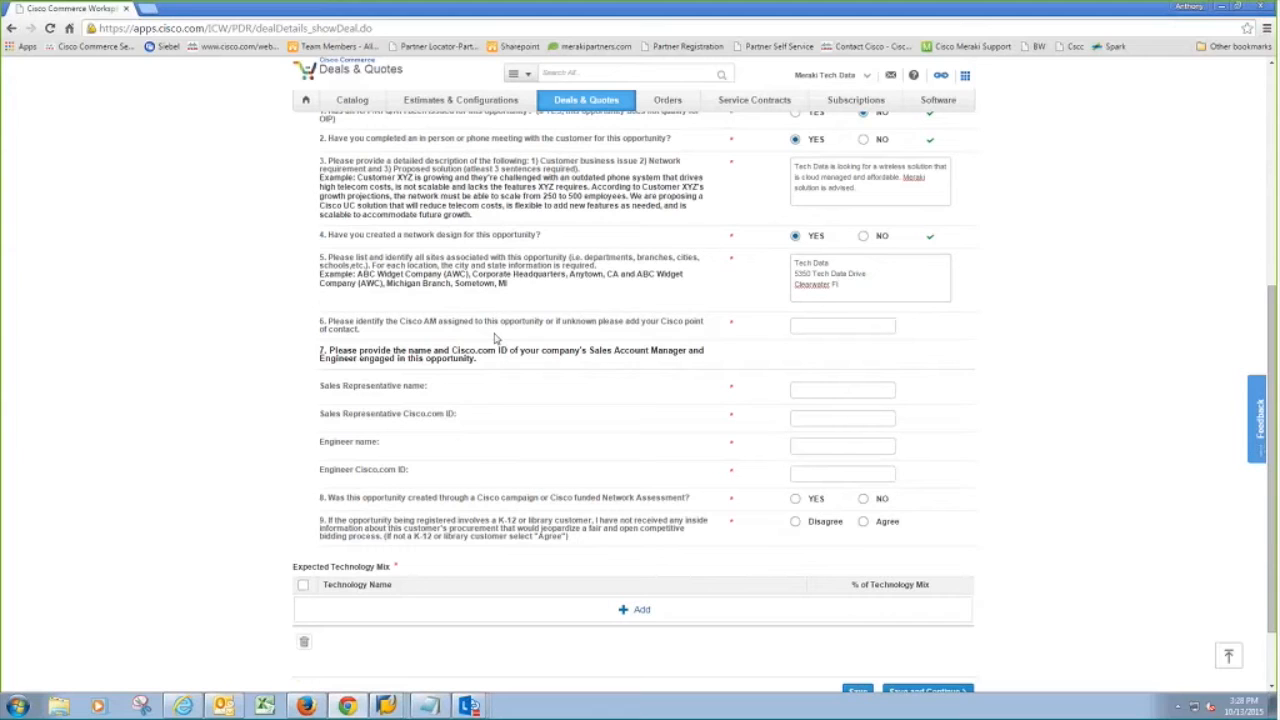
Step: Enter the Cisco AM's name and paste in the sales representative's name
left_click(832, 320)
left_click(832, 321)
type("John Smith")
left_click(849, 389)
Step: Set the sales rep ID to N/A, enter the engineer's name and ID, and answer No to question 8
left_click(834, 419)
type("N/A")
left_click_drag(533, 453, 346, 444)
left_click(826, 442)
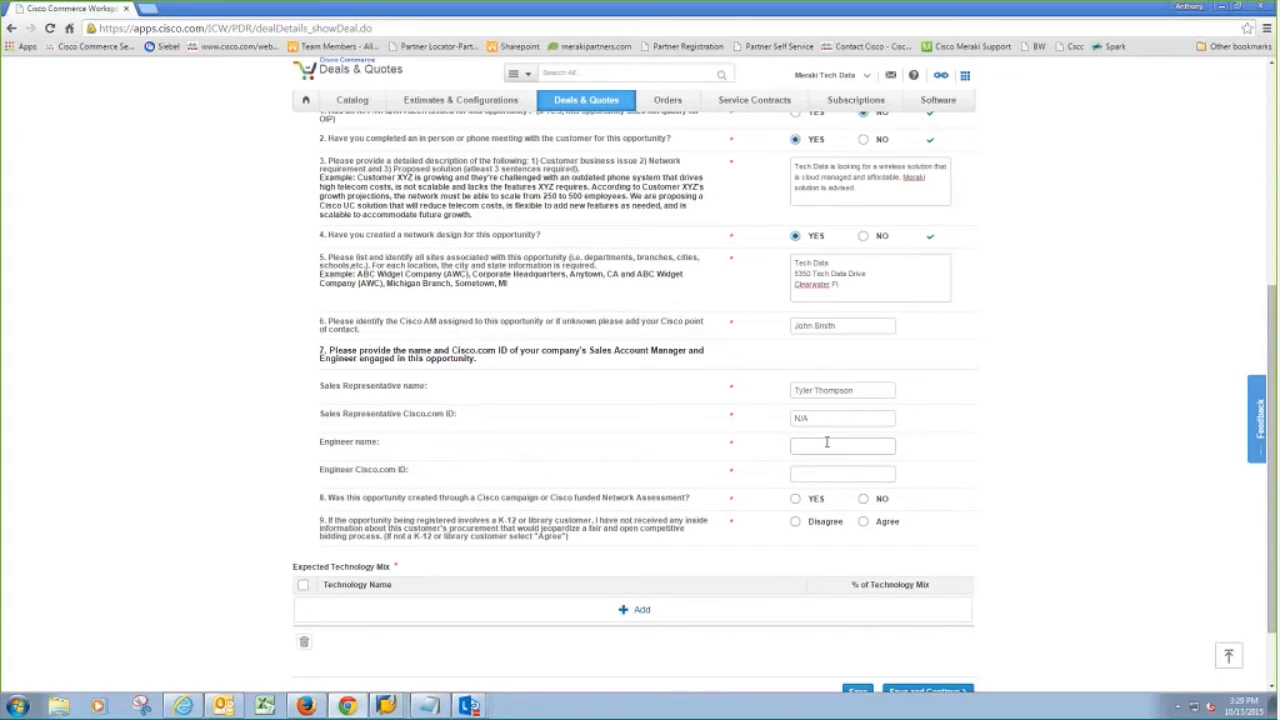
key("Tab")
type("Meraki001")
left_click(863, 498)
scroll(1006, 510, "down", 2)
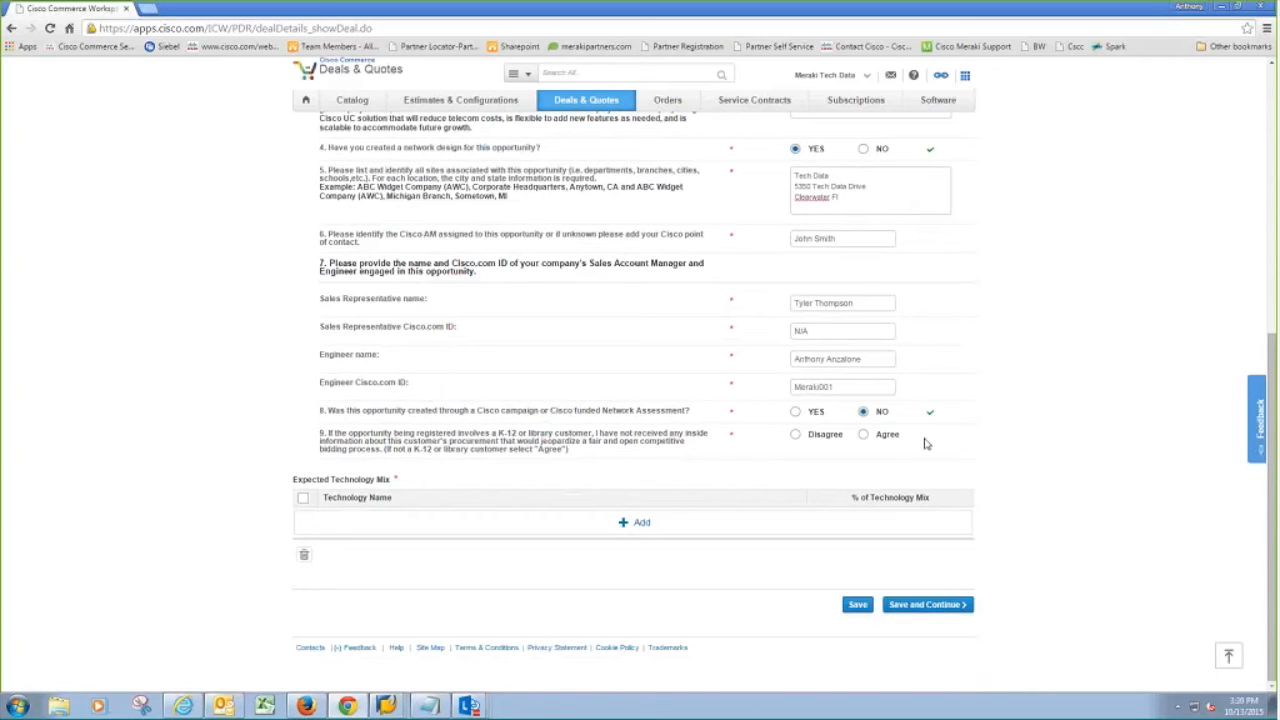
Step: Answer Agree to question 9's K-12/library inside-information statement
left_click(864, 435)
left_click(620, 523)
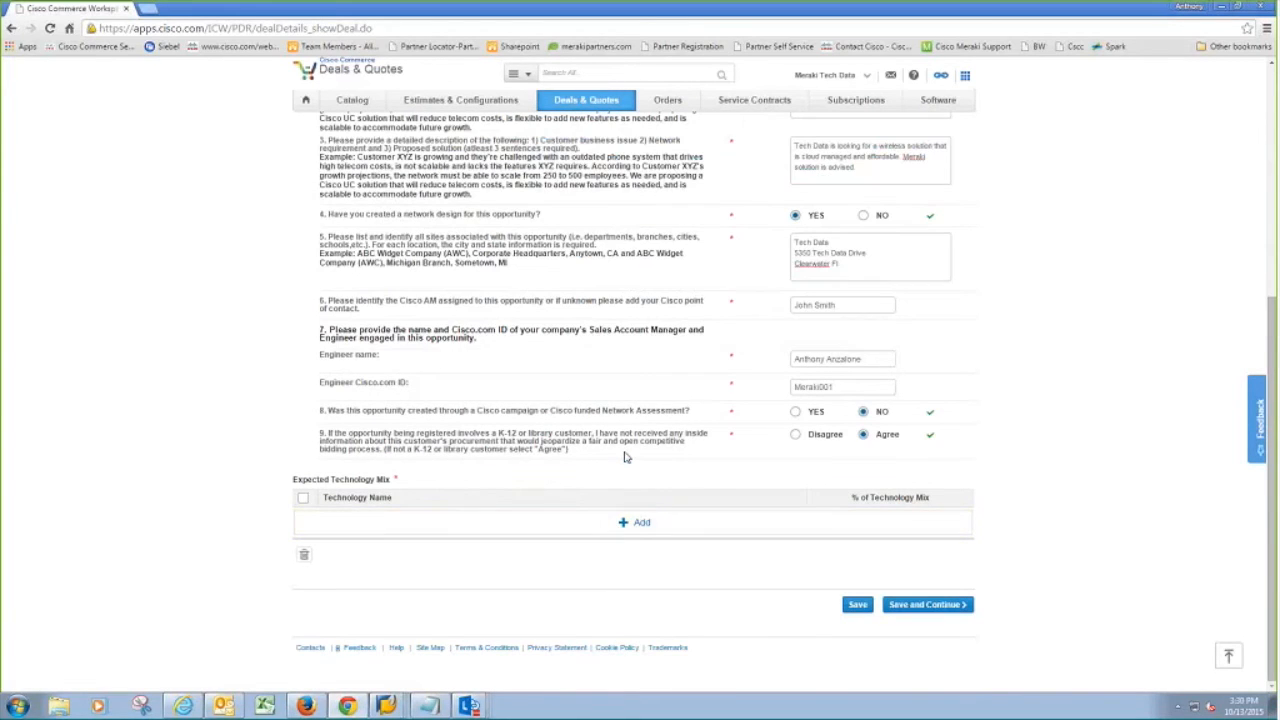
scroll(658, 522, "up", 4)
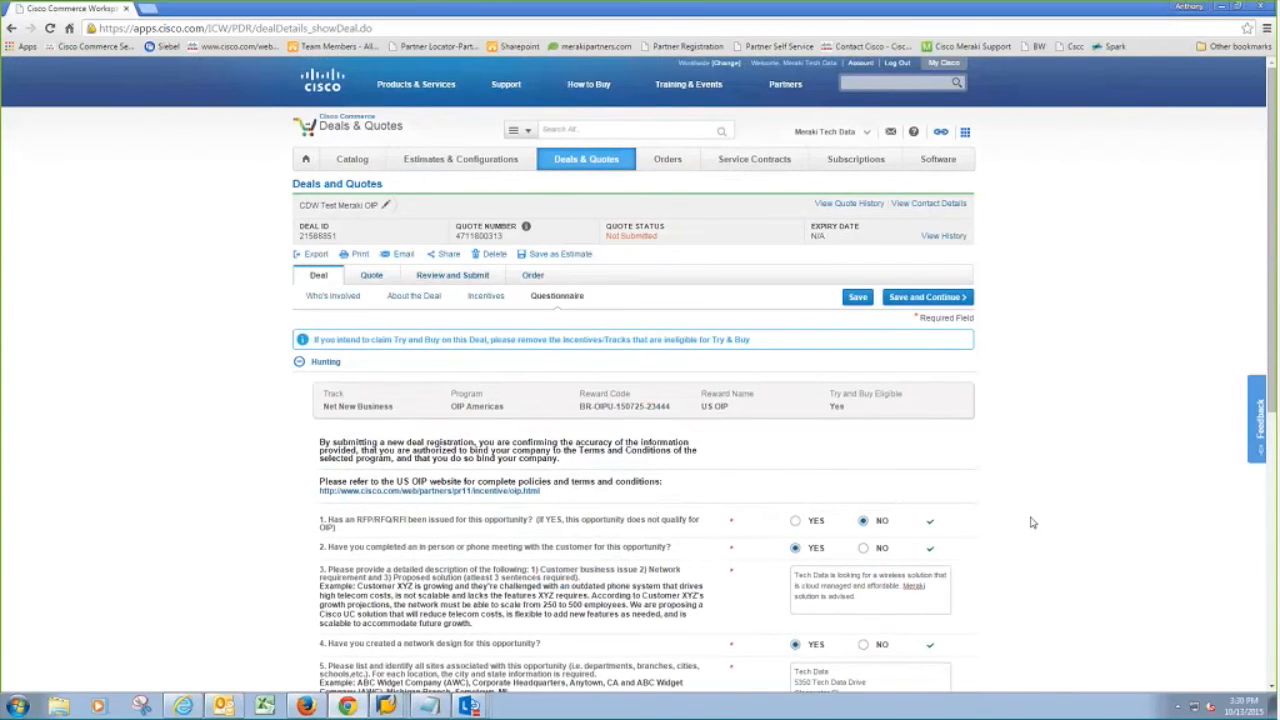
scroll(652, 510, "down", 5)
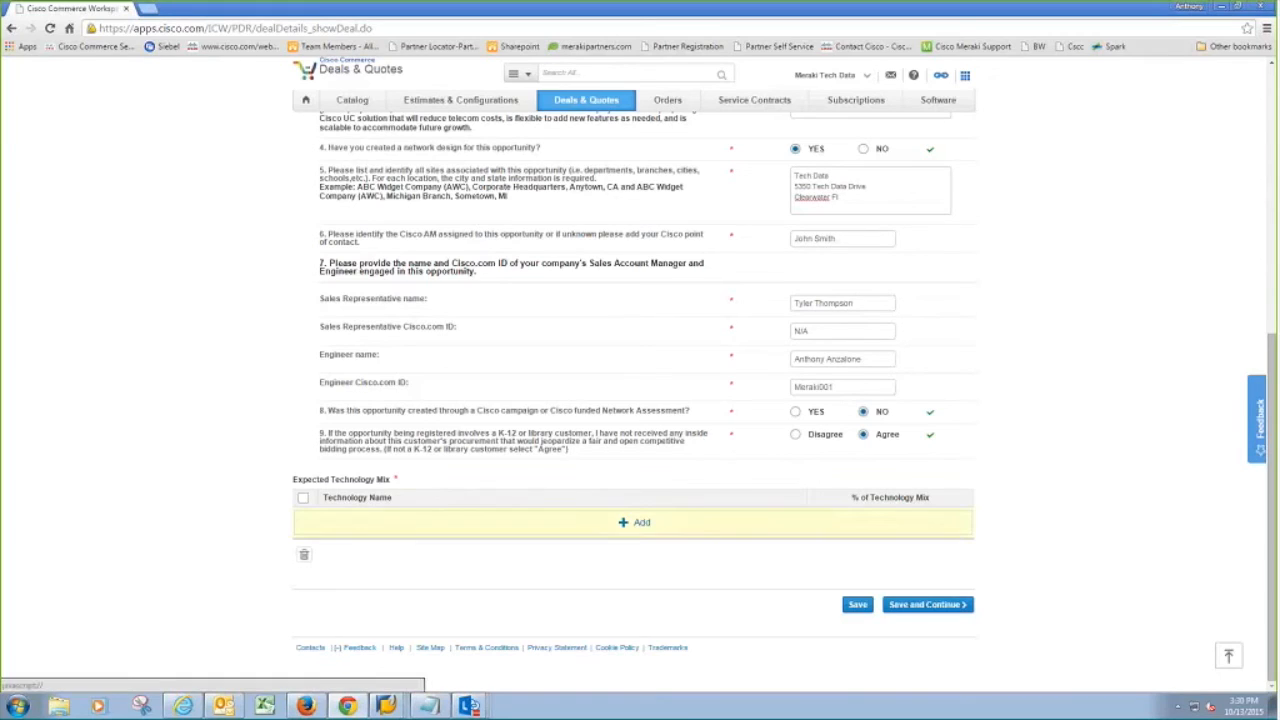
Step: Add an Expected Technology Mix row with MERAKI at 100%
left_click(645, 526)
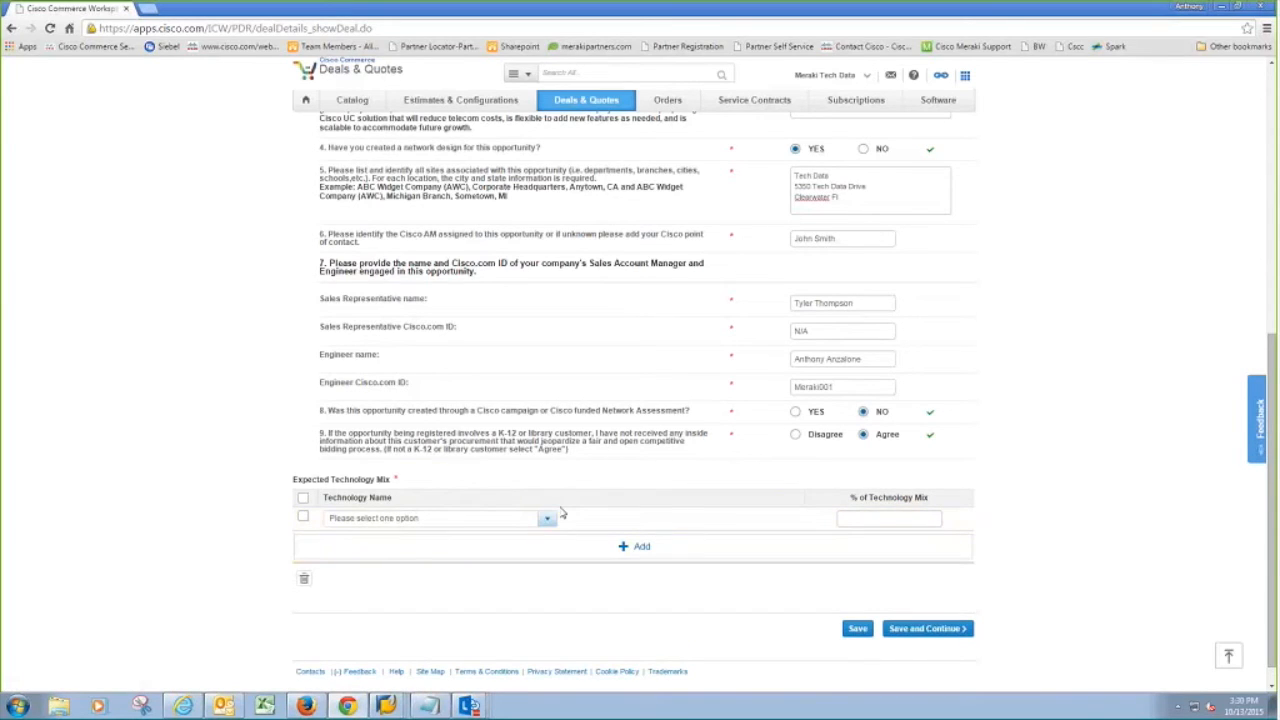
left_click(479, 521)
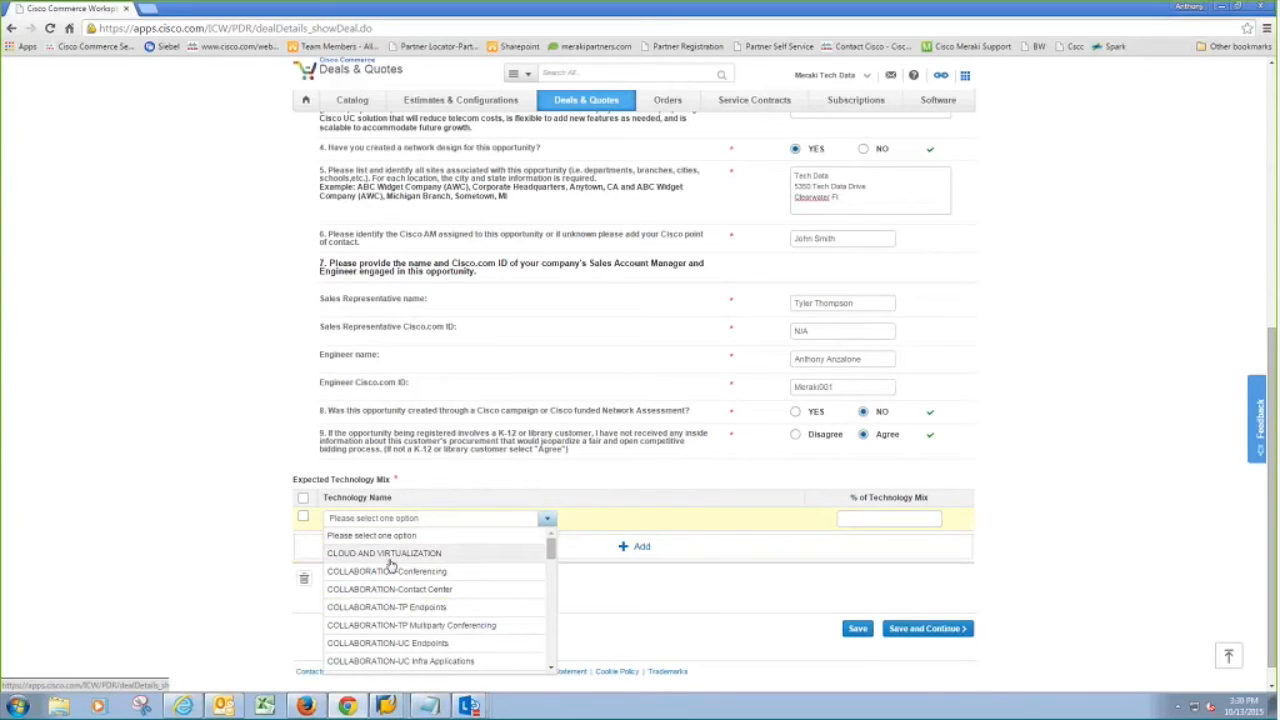
scroll(420, 562, "down", 2)
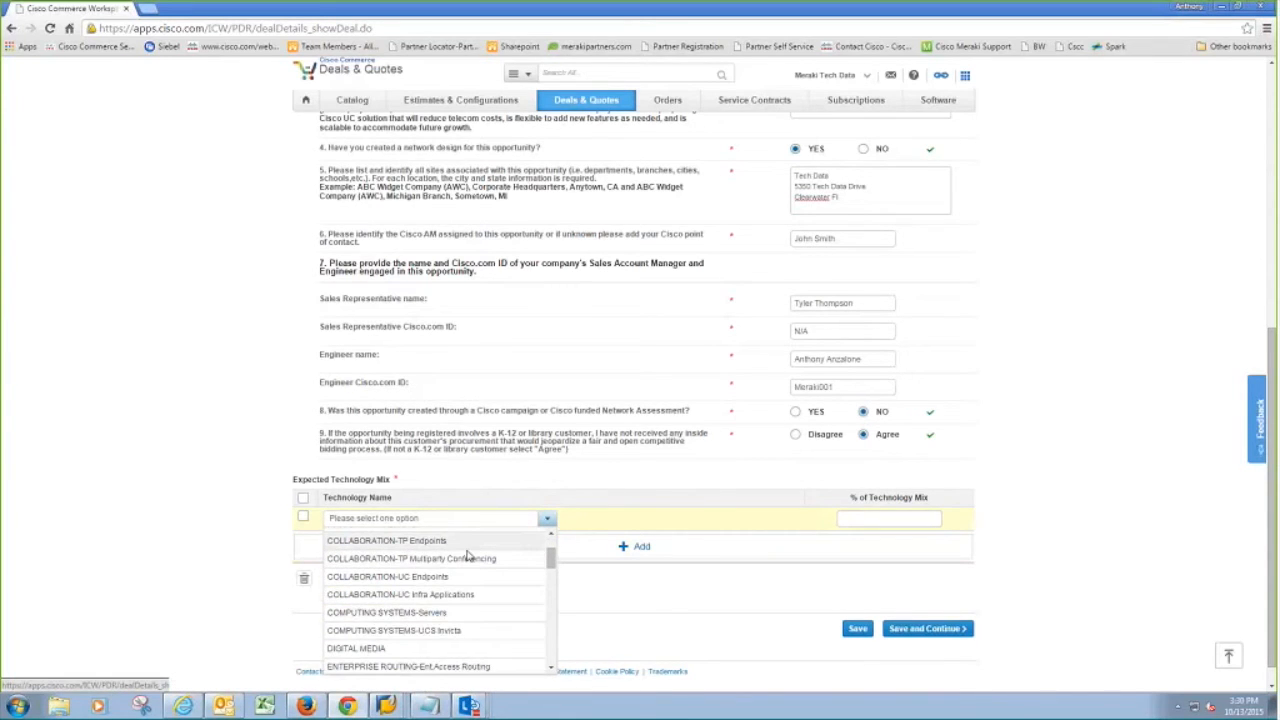
scroll(467, 556, "down", 3)
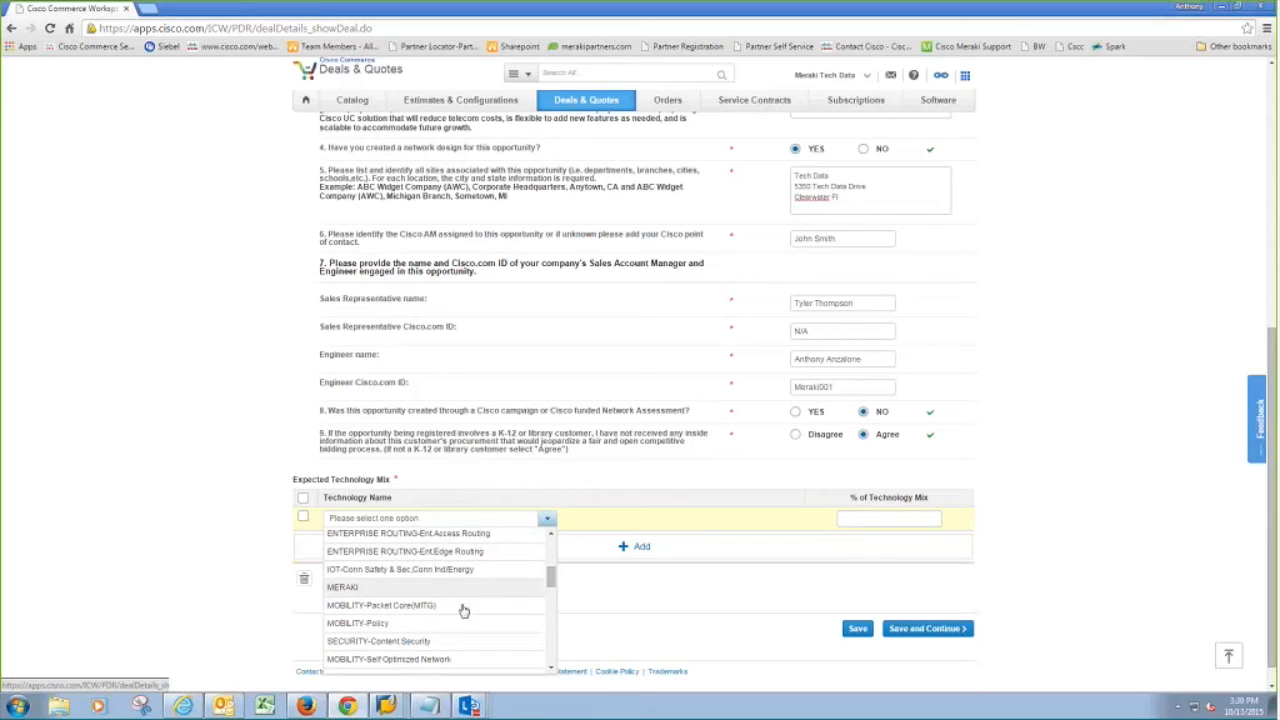
left_click(389, 591)
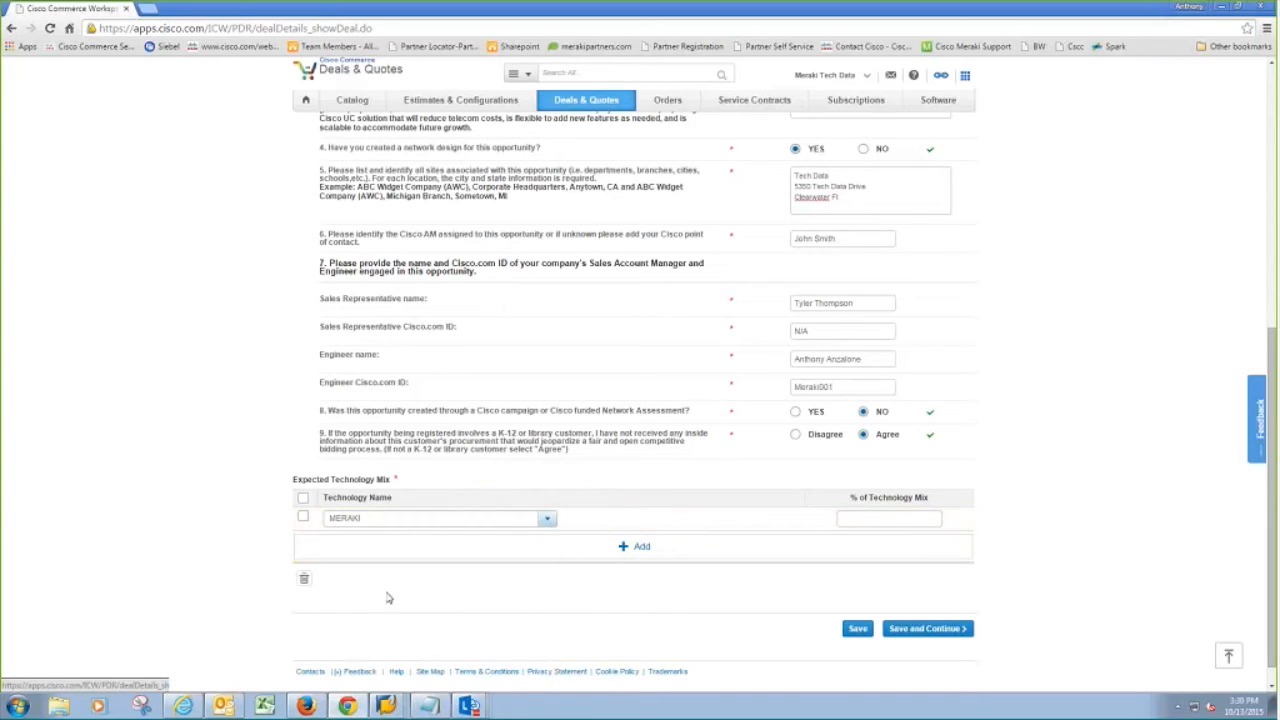
left_click(871, 519)
type("100")
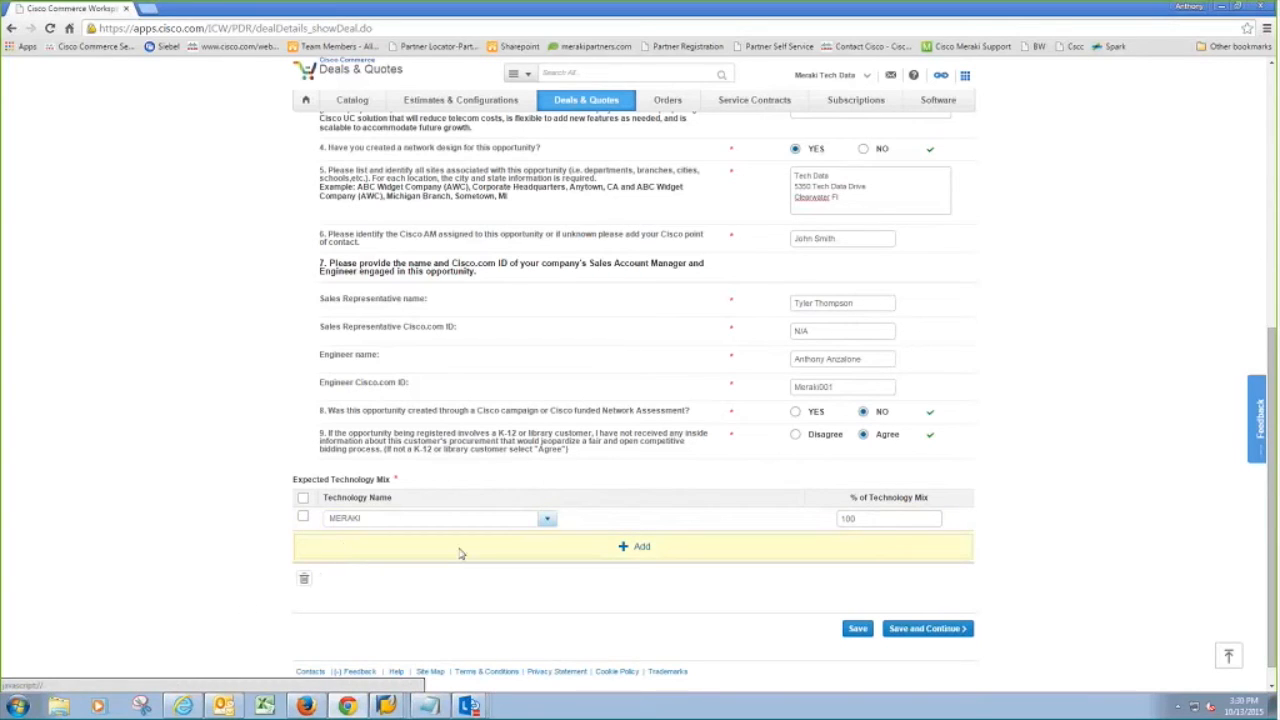
Step: Save the questionnaire, choose TECH DATA as the buy method, and continue to the Items page
left_click(925, 630)
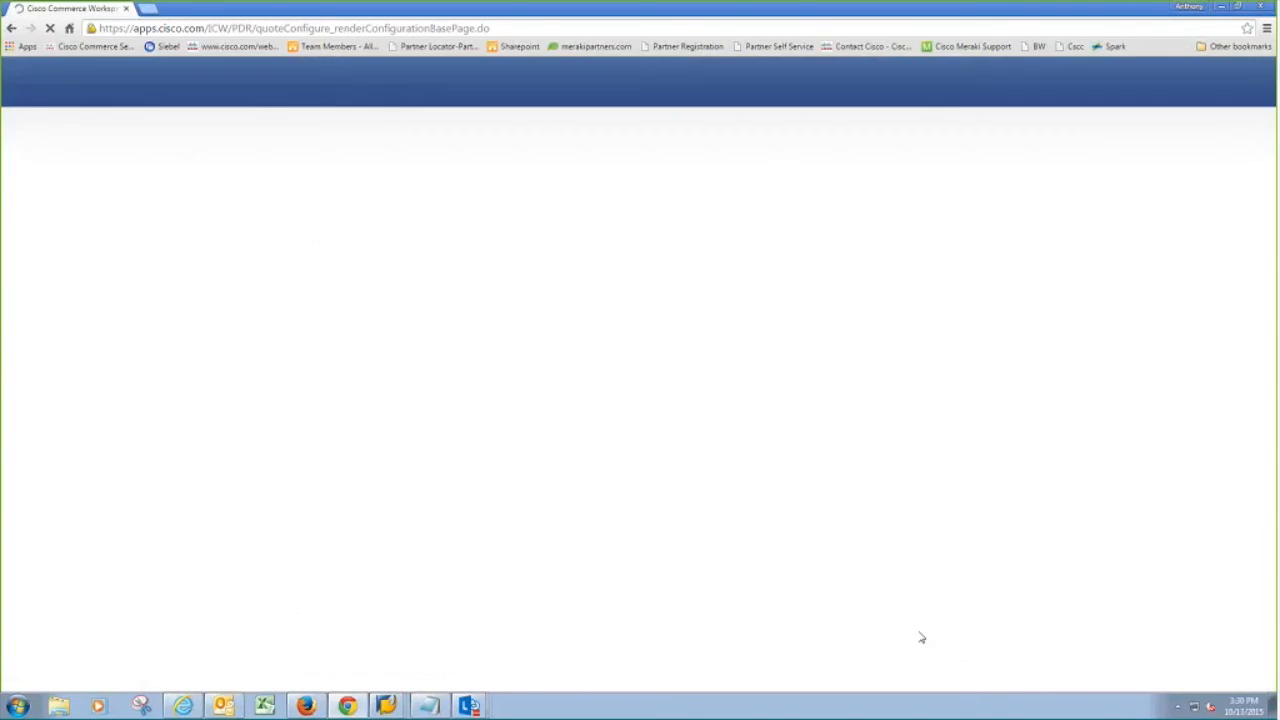
scroll(931, 593, "down", 2)
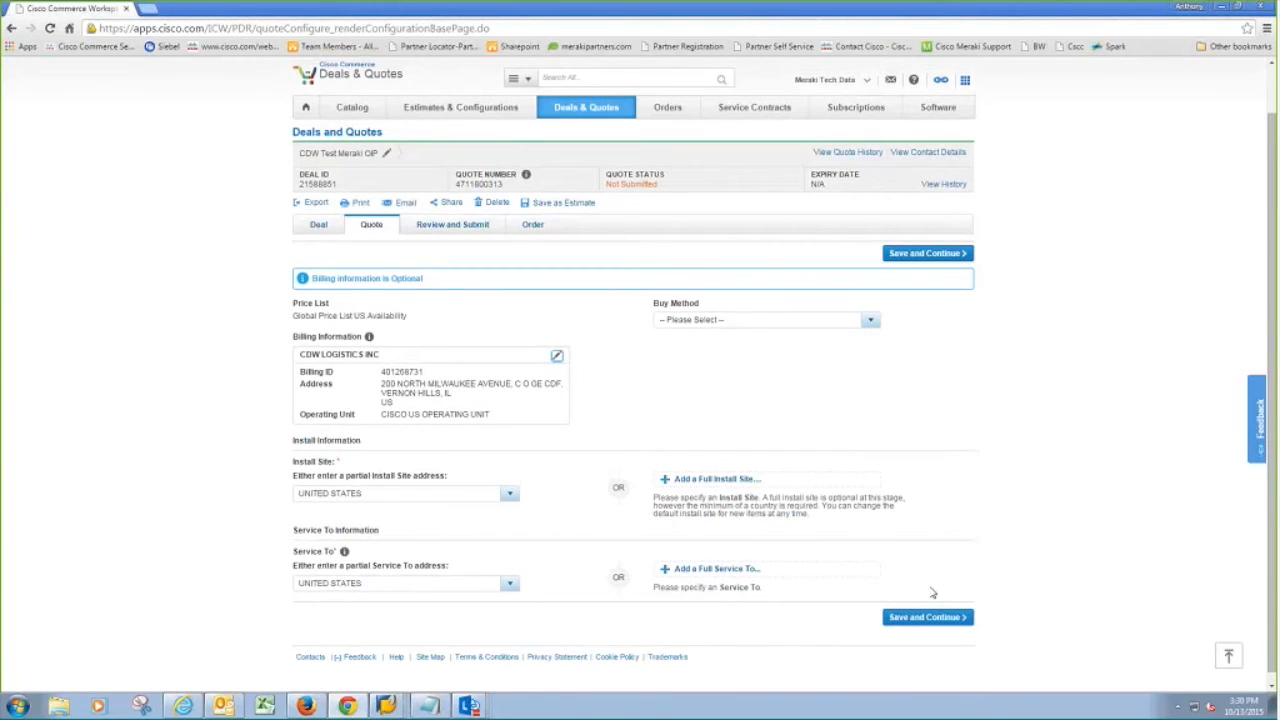
left_click(862, 326)
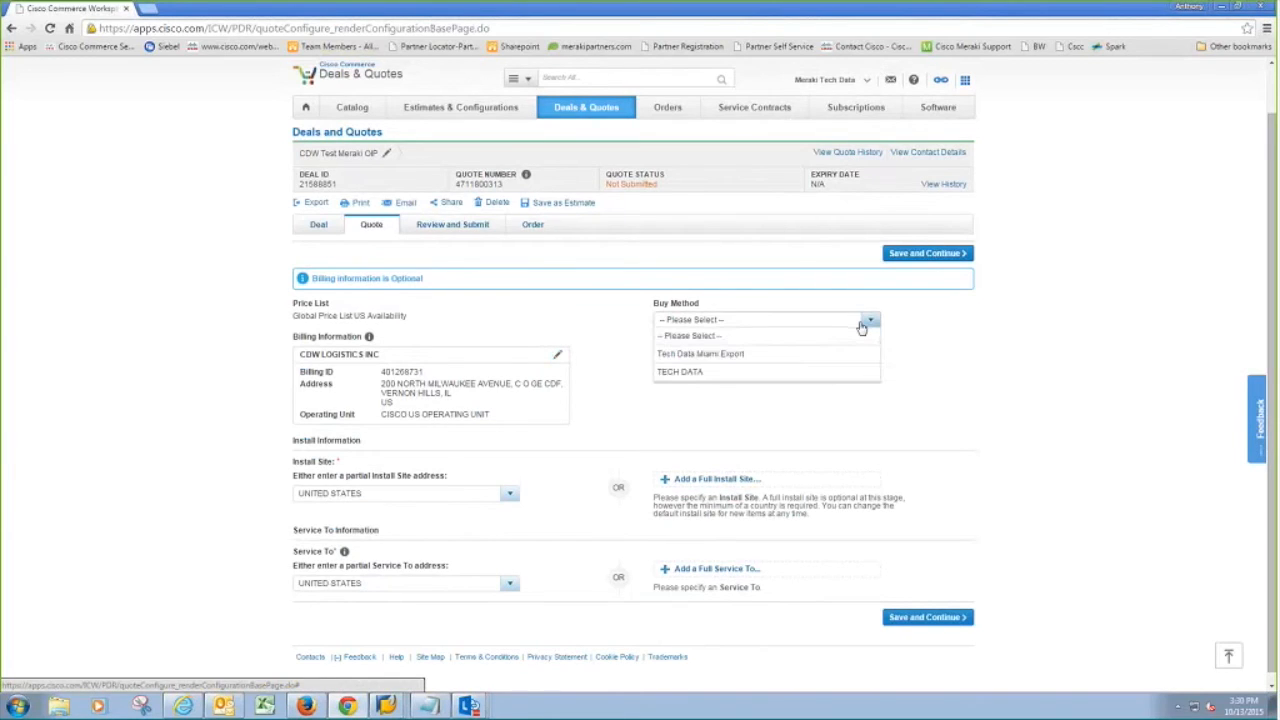
left_click(829, 375)
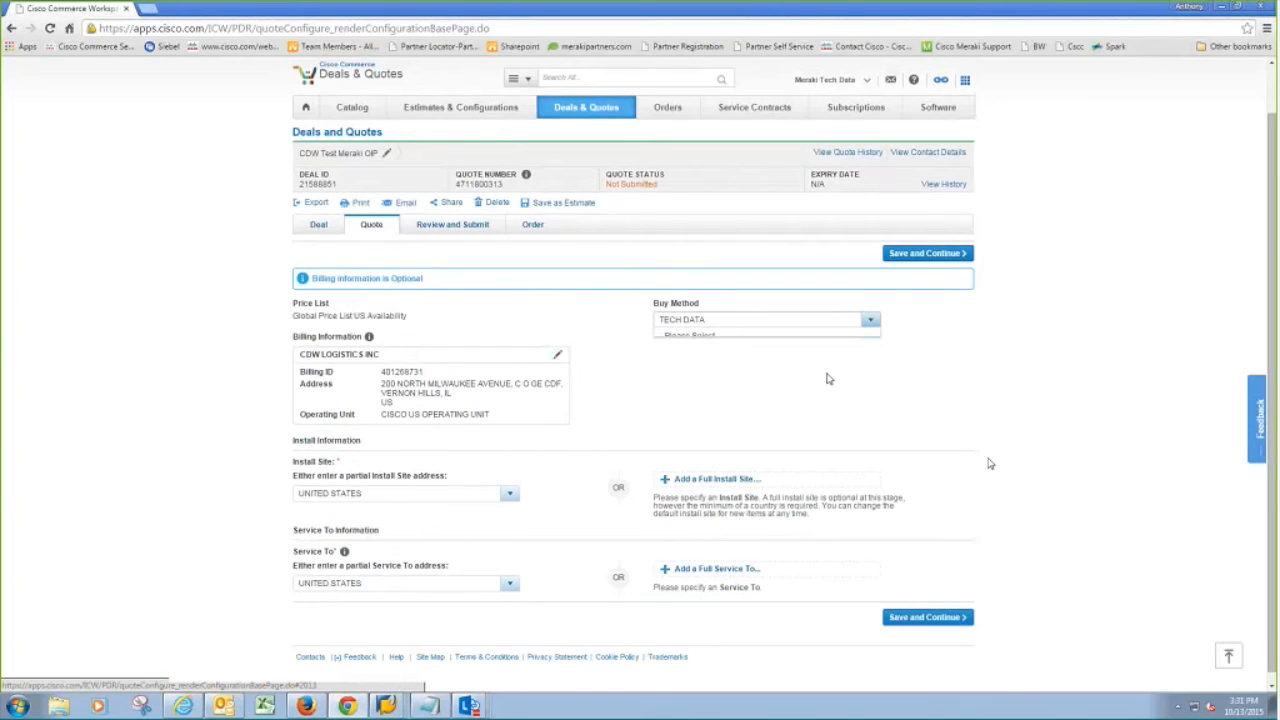
left_click(943, 620)
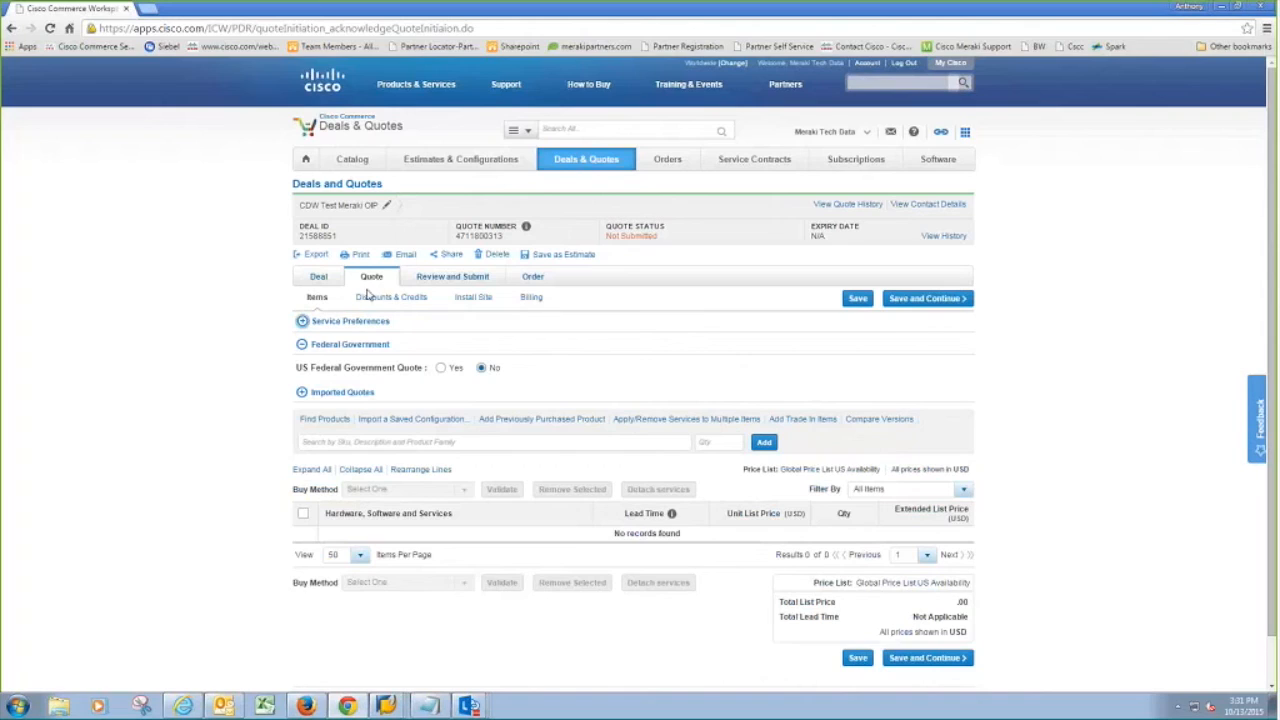
Step: Search for MR18 and add MR18-HW to the quote with quantity 3
left_click(416, 441)
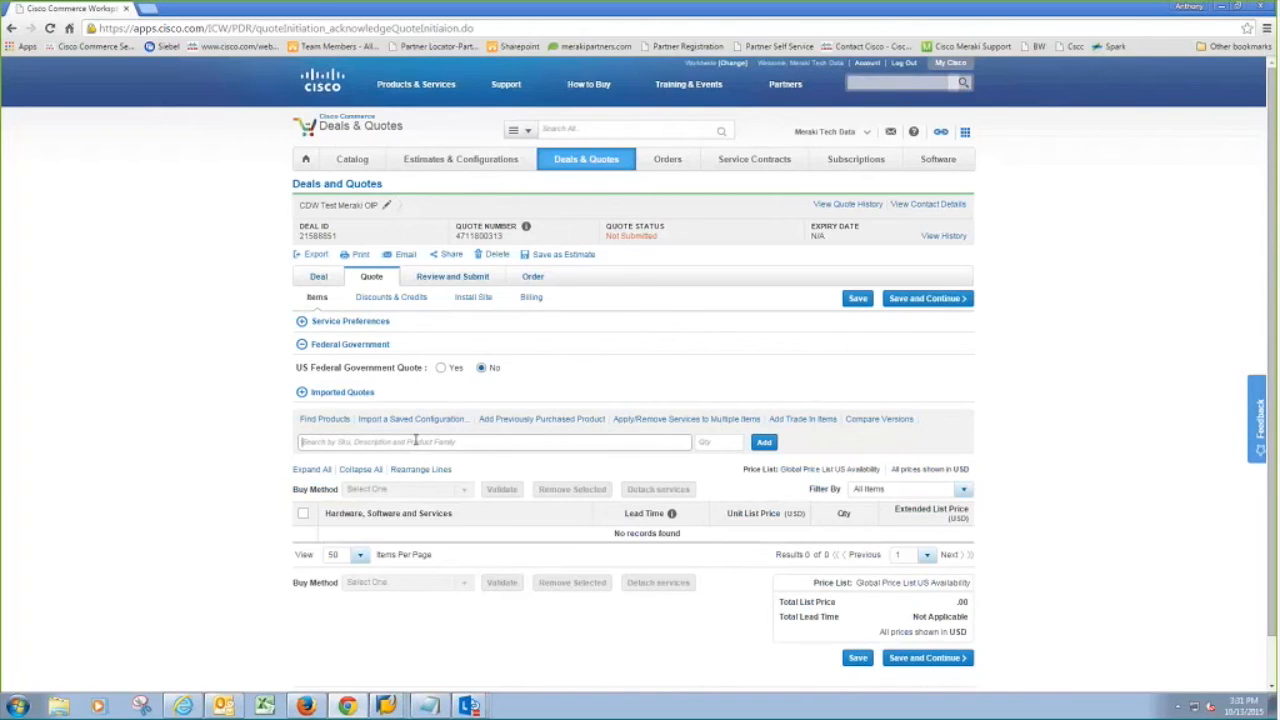
type("MR18")
left_click(456, 479)
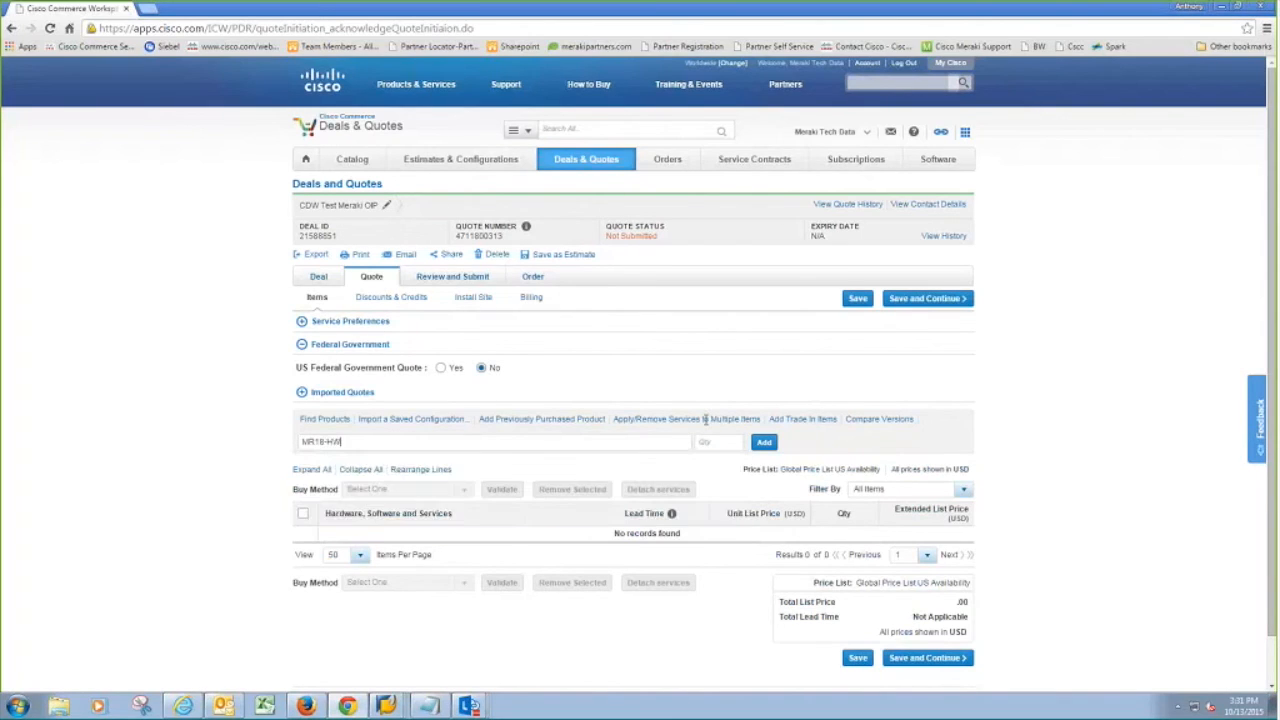
left_click(733, 441)
type("3")
key("Return")
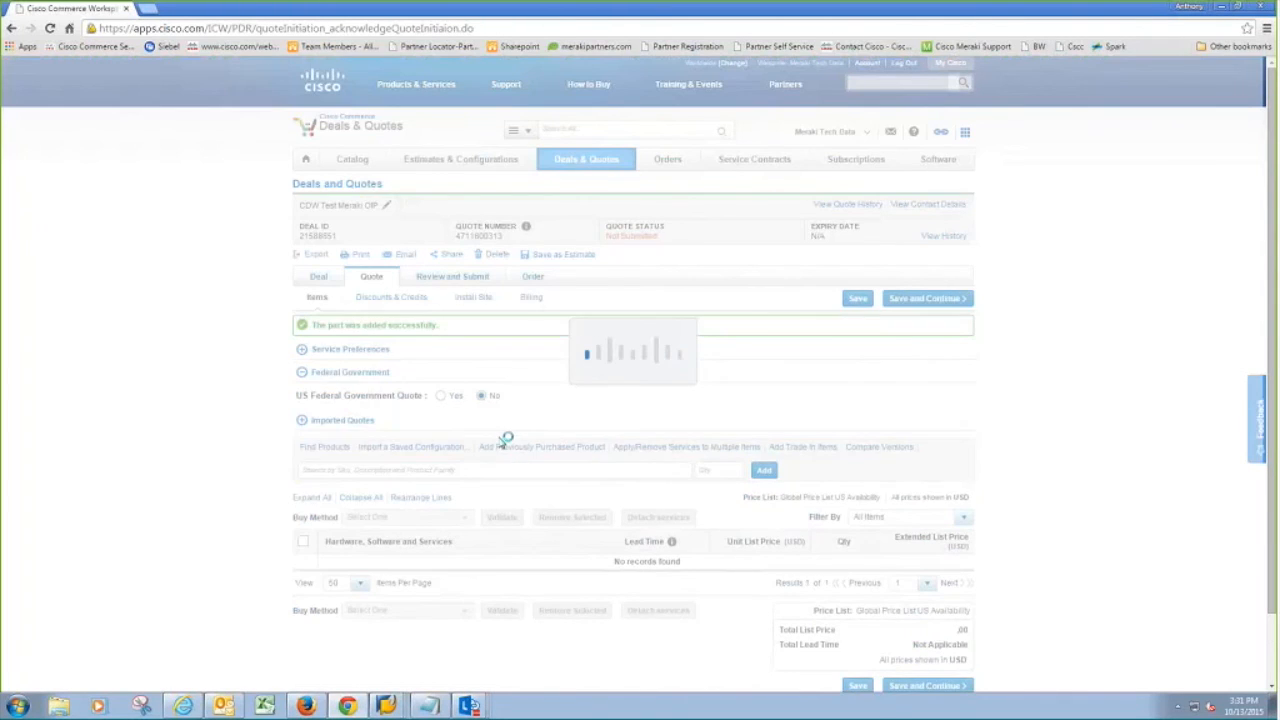
Step: Add three LIC-ENT-3YR licenses to the quote
type("L")
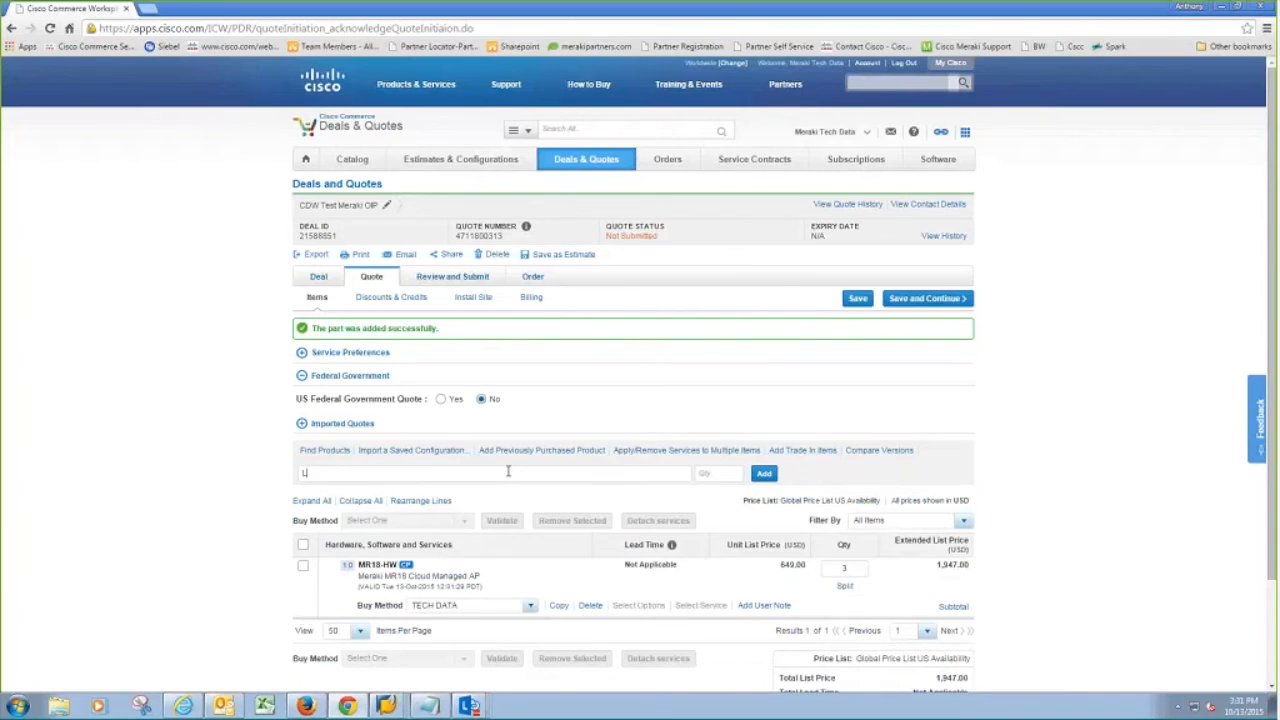
type("IC-ENT-3YR")
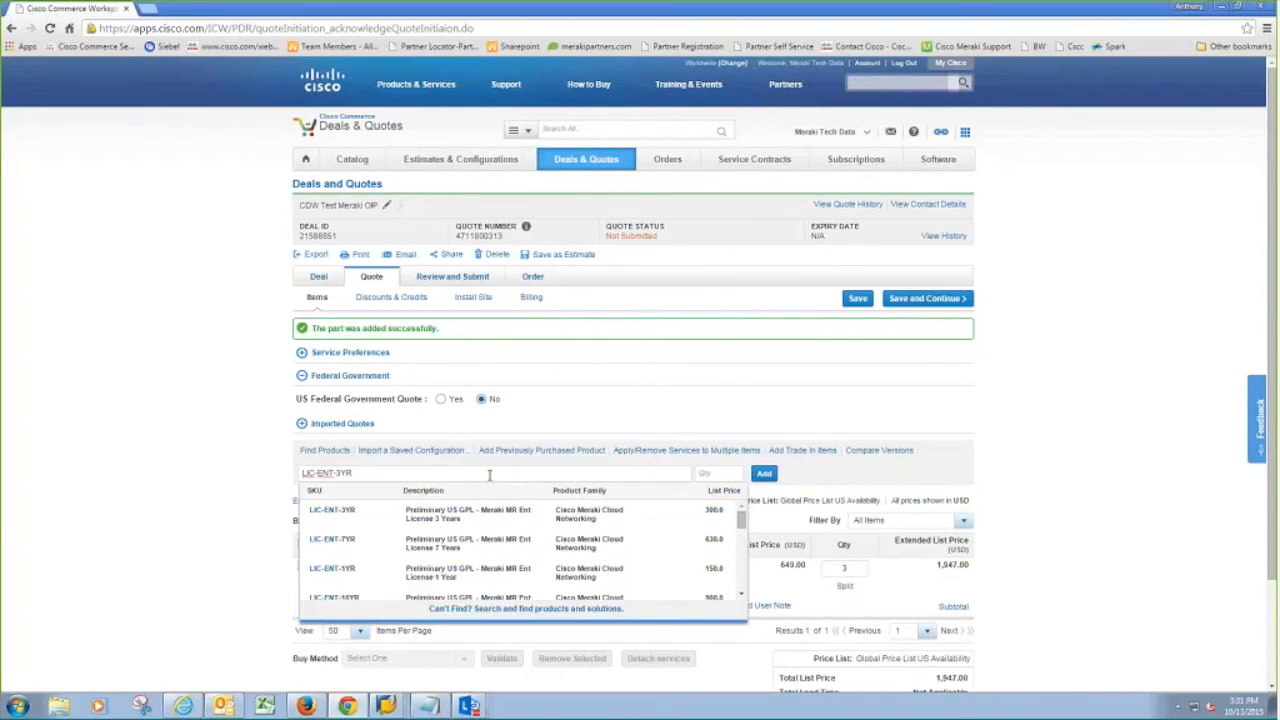
left_click(558, 512)
left_click(705, 476)
type("3")
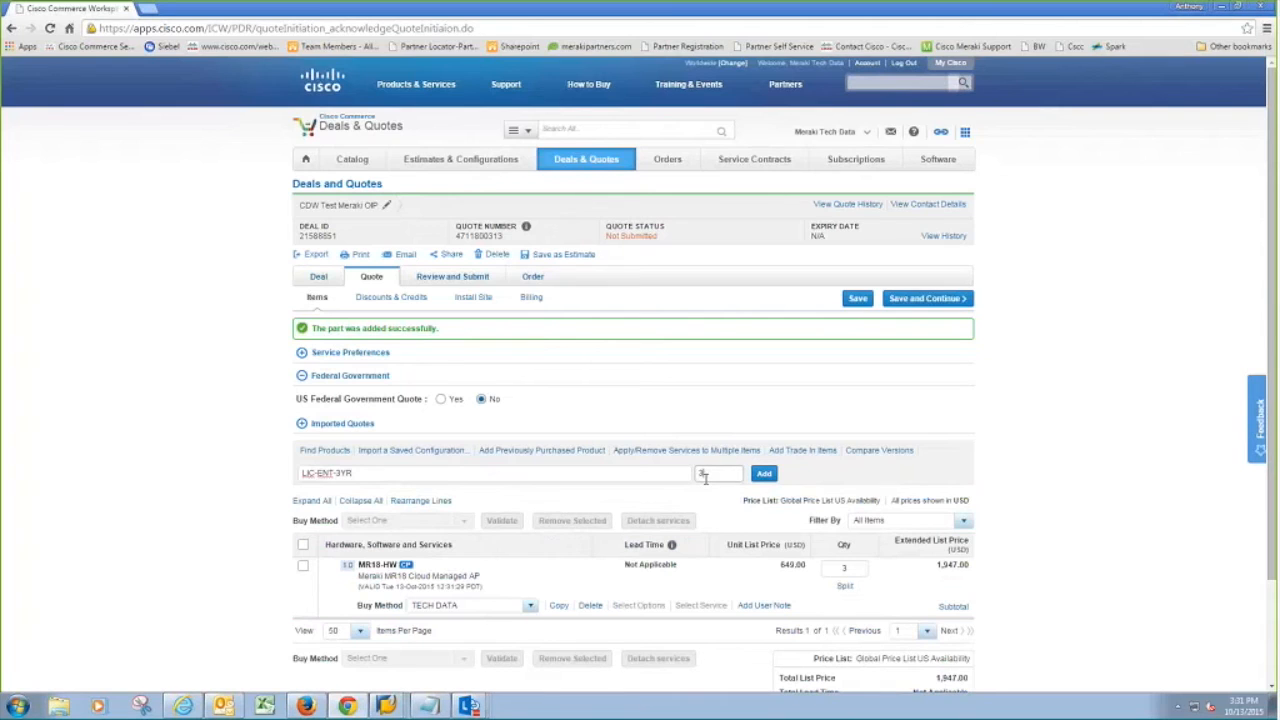
left_click(763, 474)
scroll(762, 477, "down", 3)
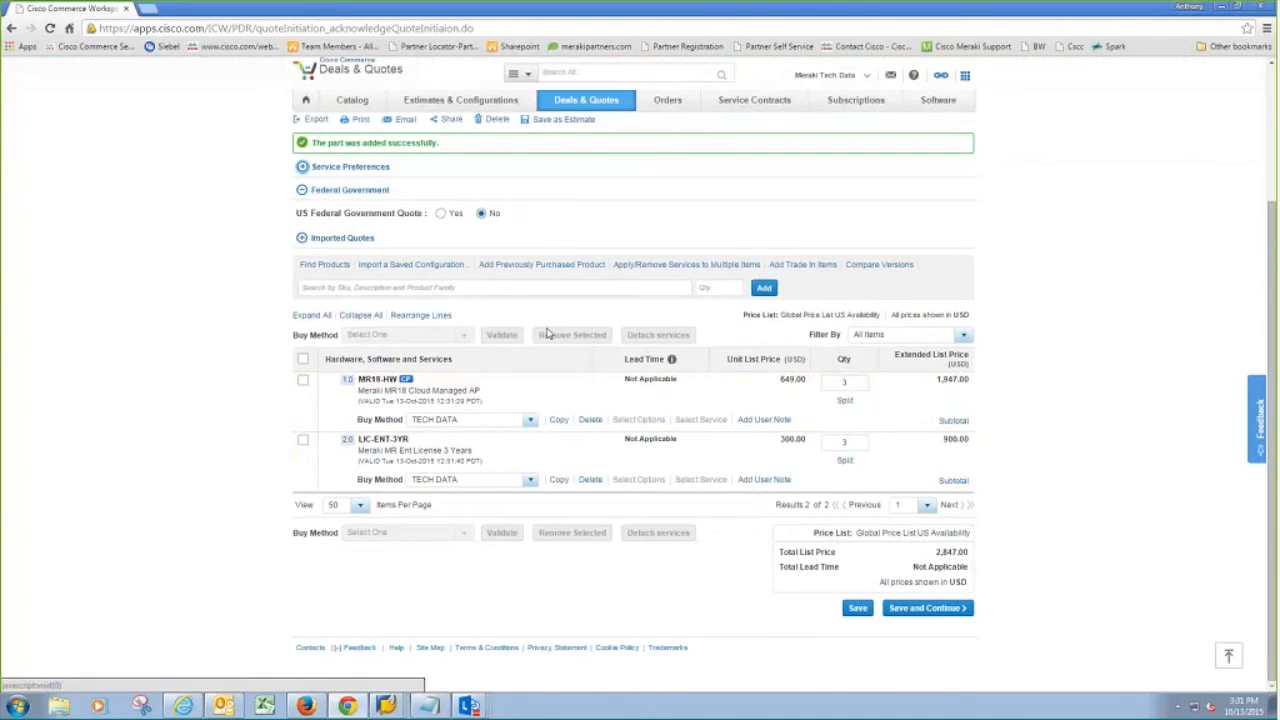
Step: Add the MX64-HW security appliance with quantity 4
left_click(538, 290)
type("MX64-HW")
left_click(577, 329)
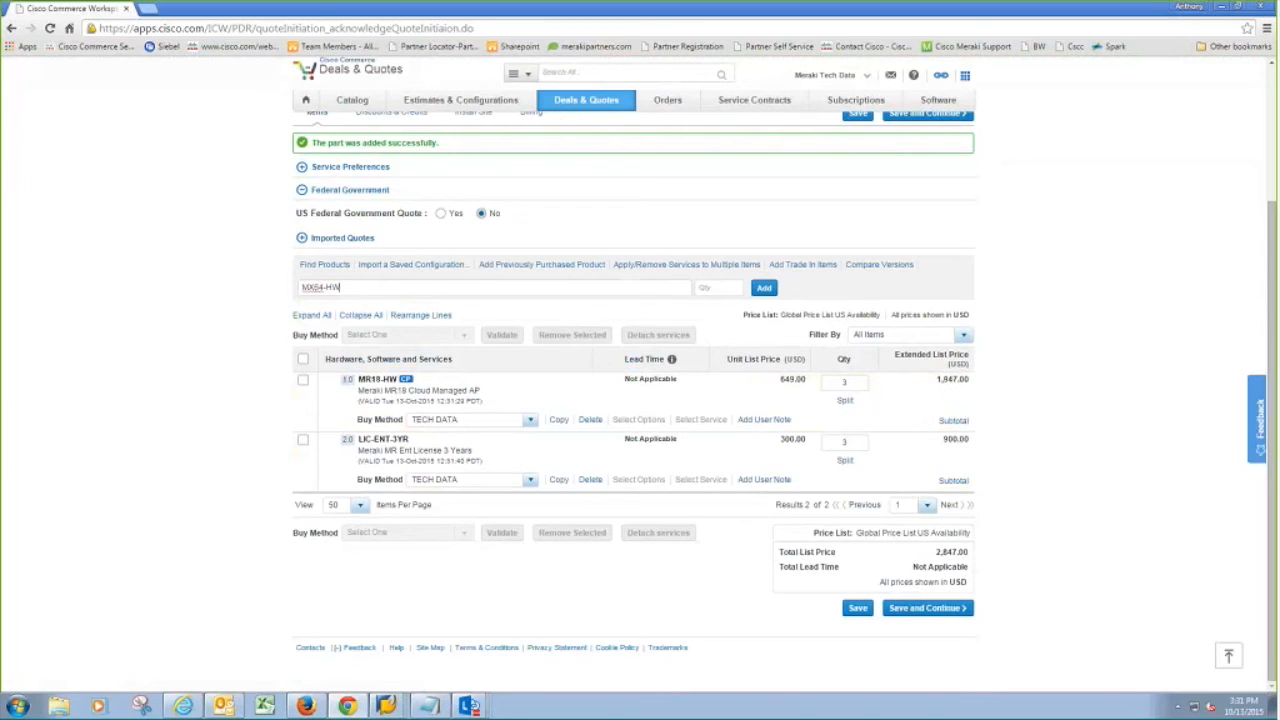
left_click(718, 290)
type("4")
left_click(765, 289)
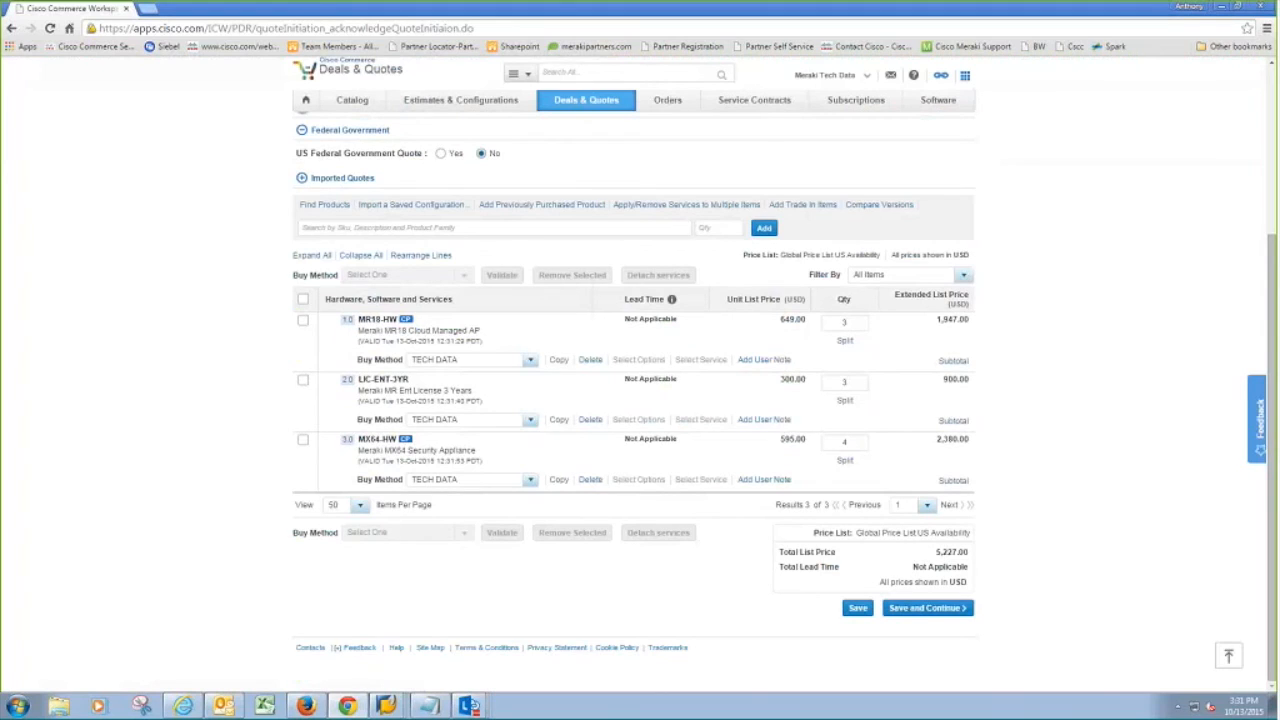
Step: Add the LIC-MX64-ENT-3YR licence with quantity 4
left_click(545, 227)
type("LIC-M")
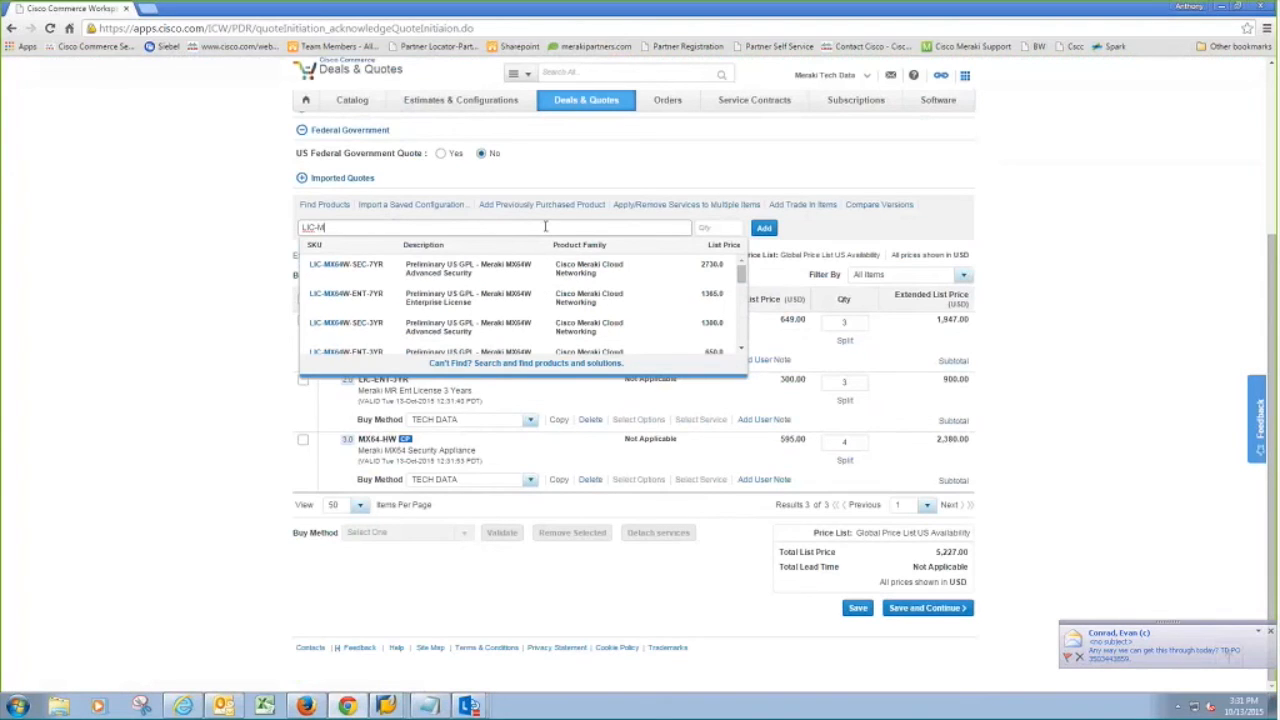
type("X64-ENT-3YR")
left_click(705, 229)
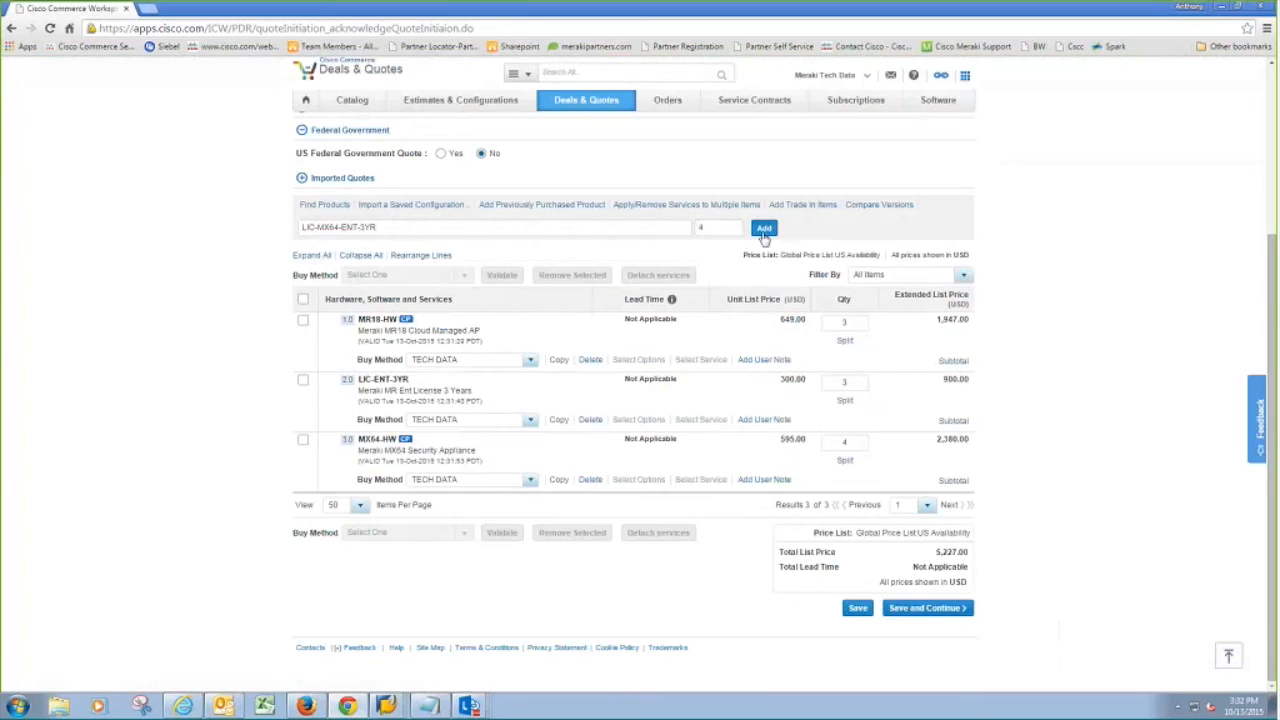
type("4")
left_click(763, 229)
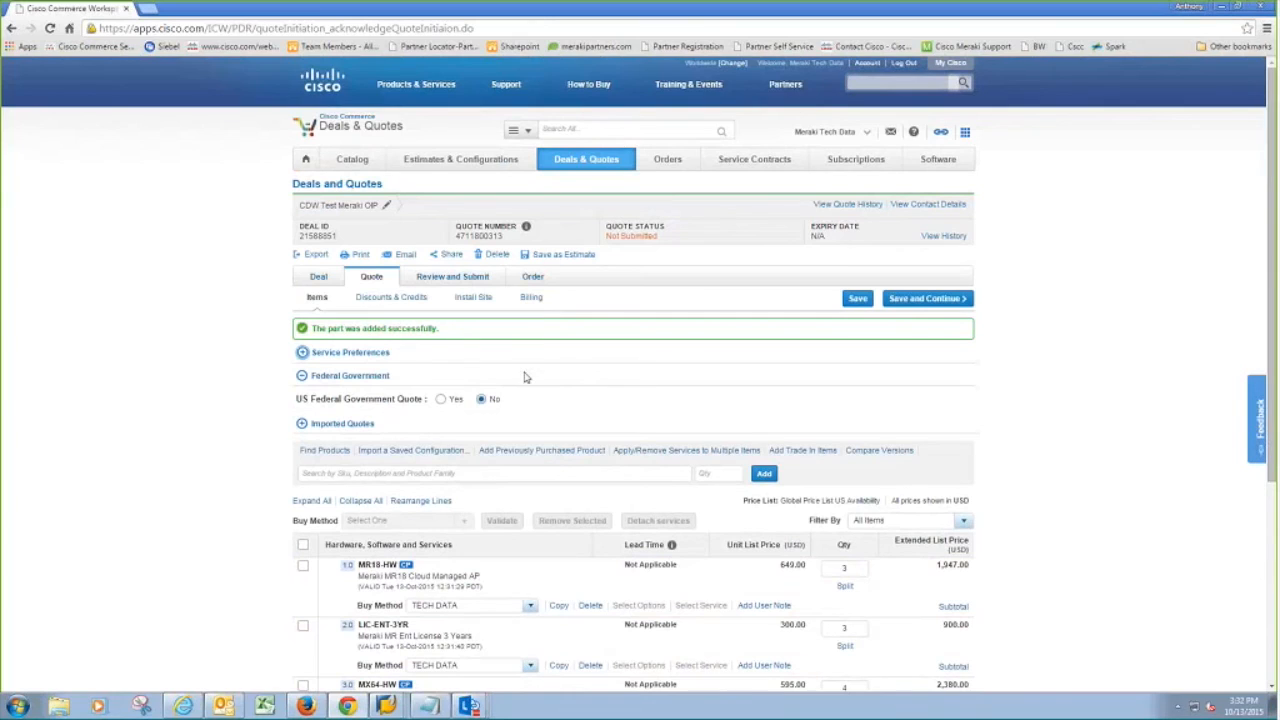
mouse_move(450, 163)
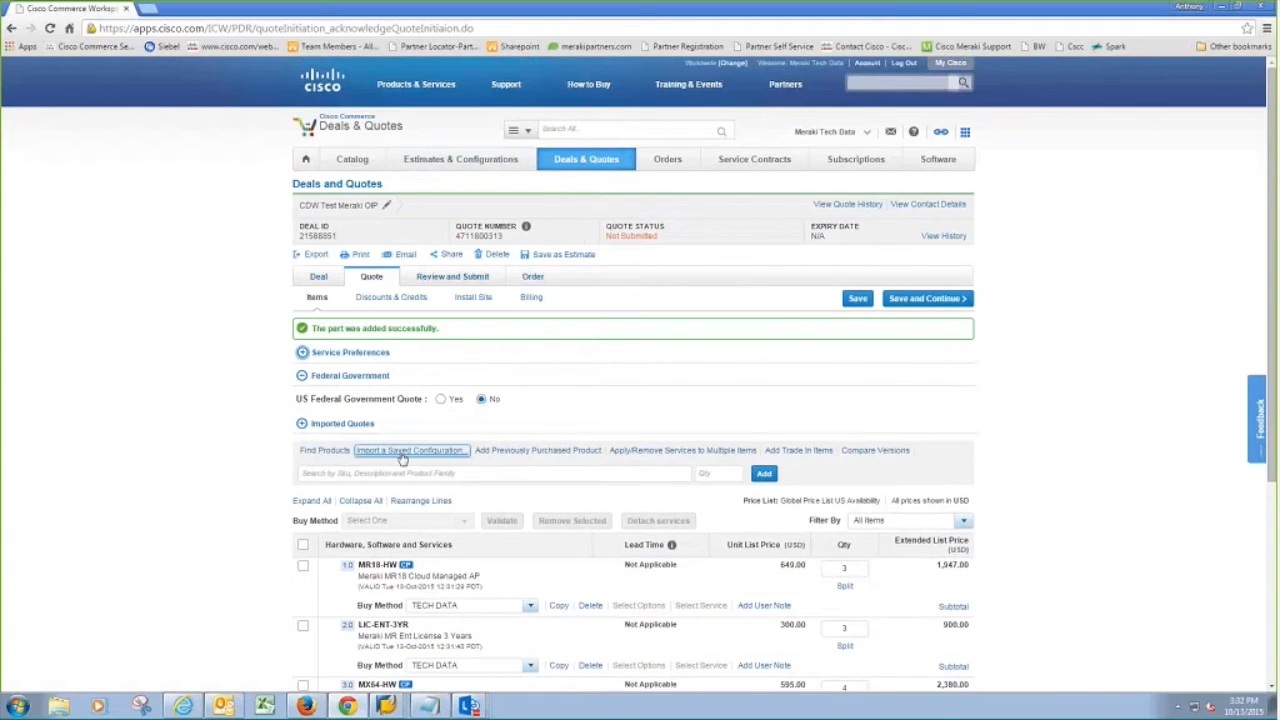
Step: Try the Next Generation Configuration Tool import, cancel it, then choose Estimate under Import Saved Configuration
left_click(402, 452)
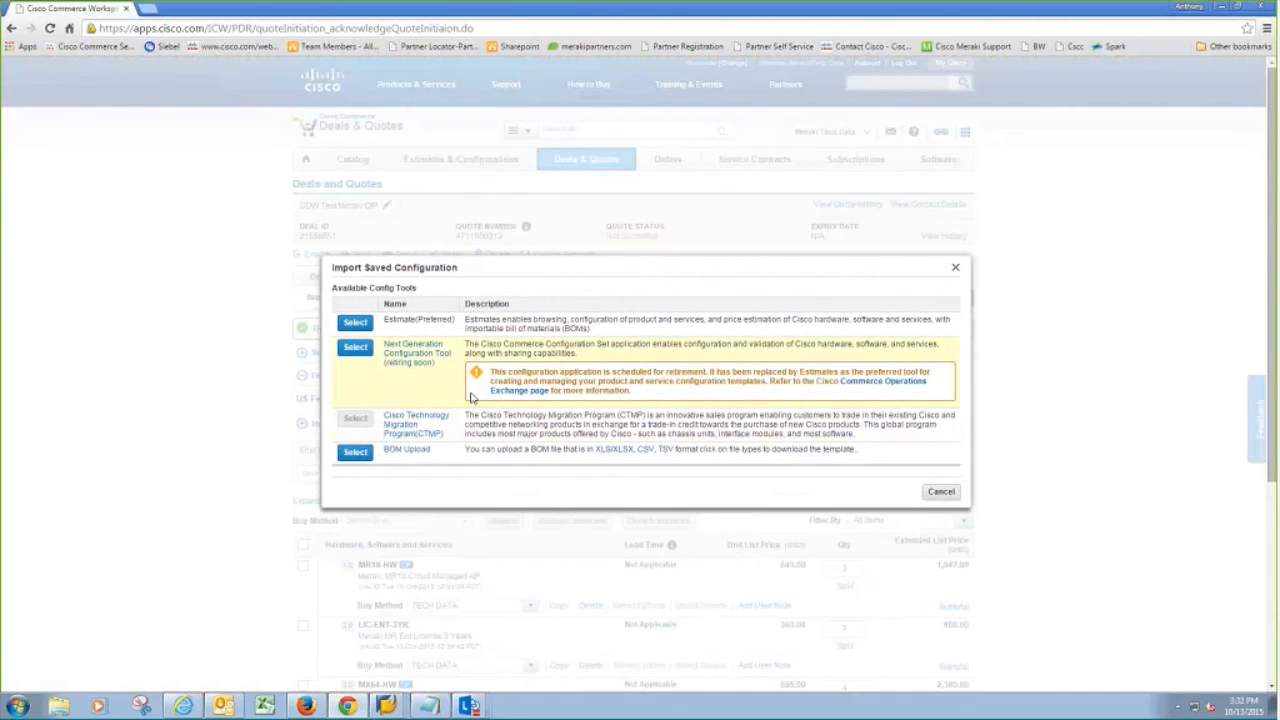
left_click(358, 349)
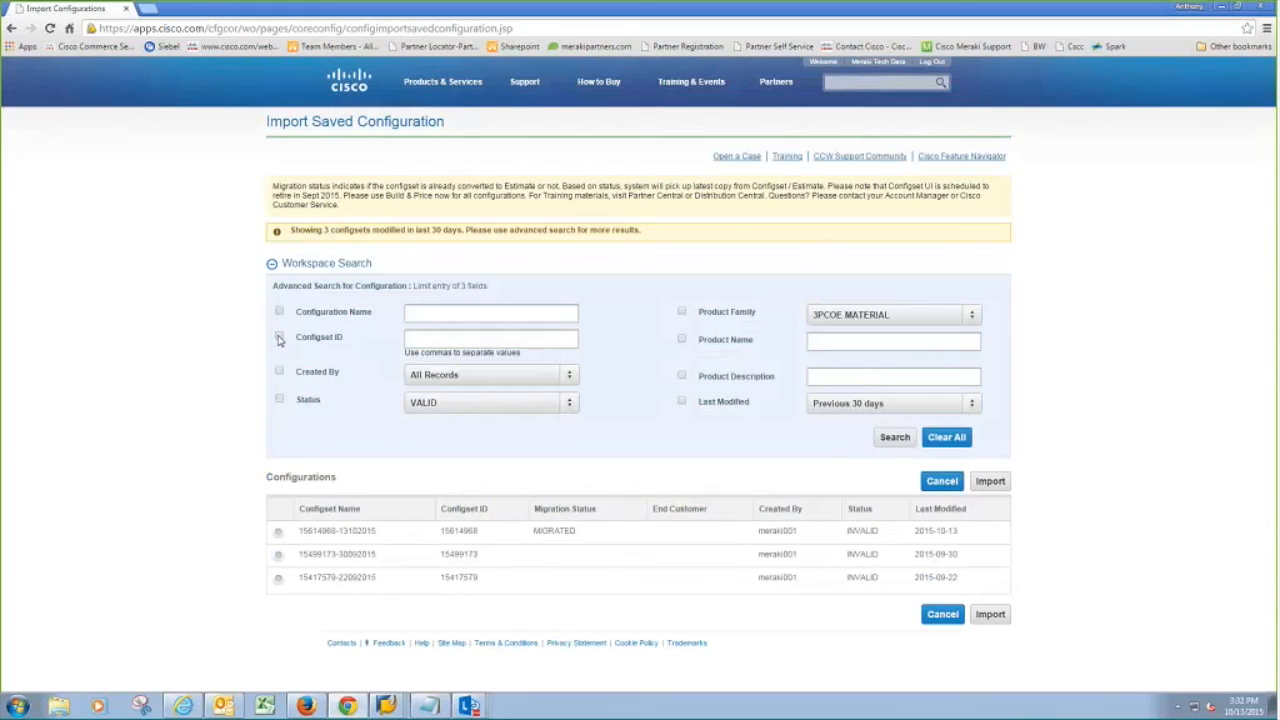
left_click(280, 338)
left_click(408, 332)
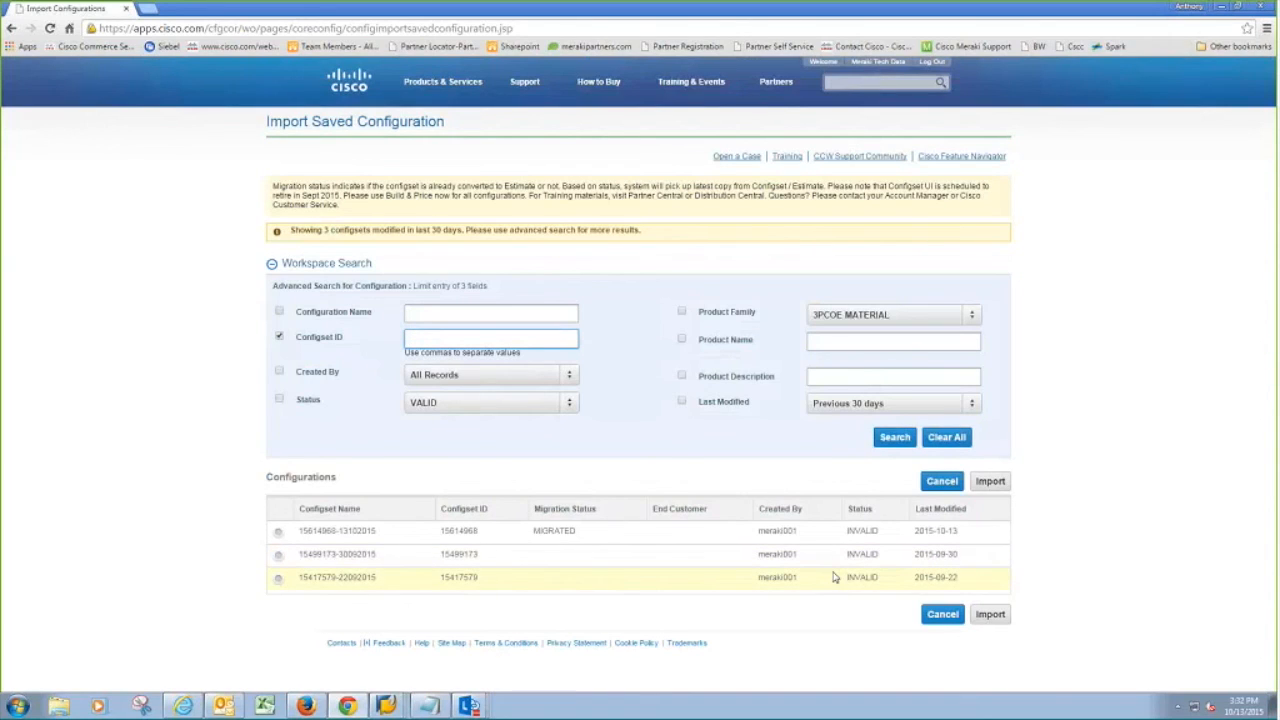
left_click(942, 617)
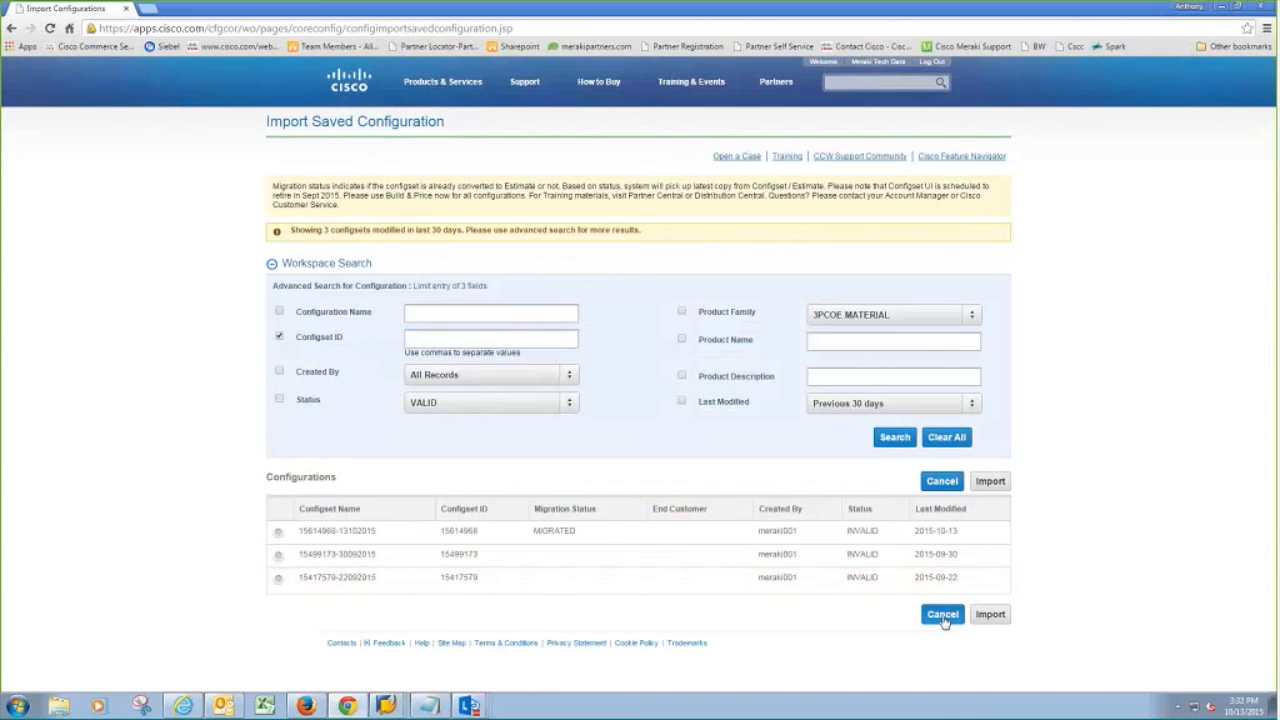
left_click(942, 614)
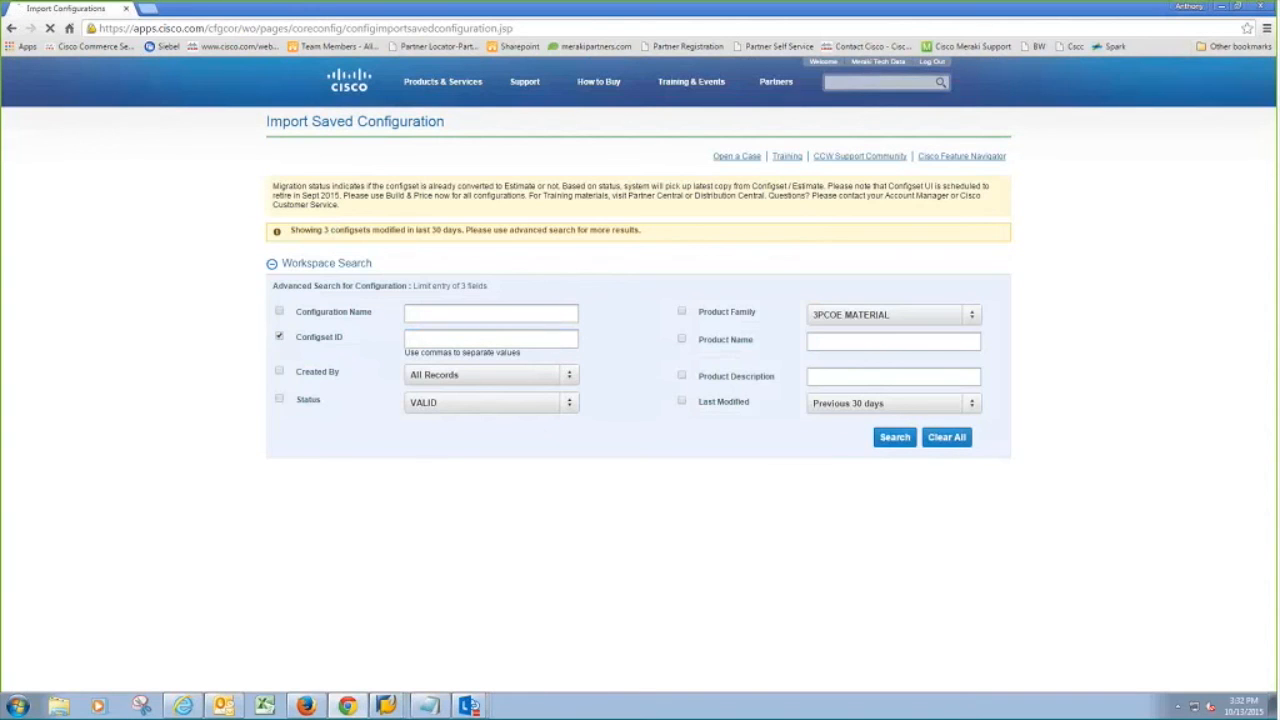
left_click(424, 430)
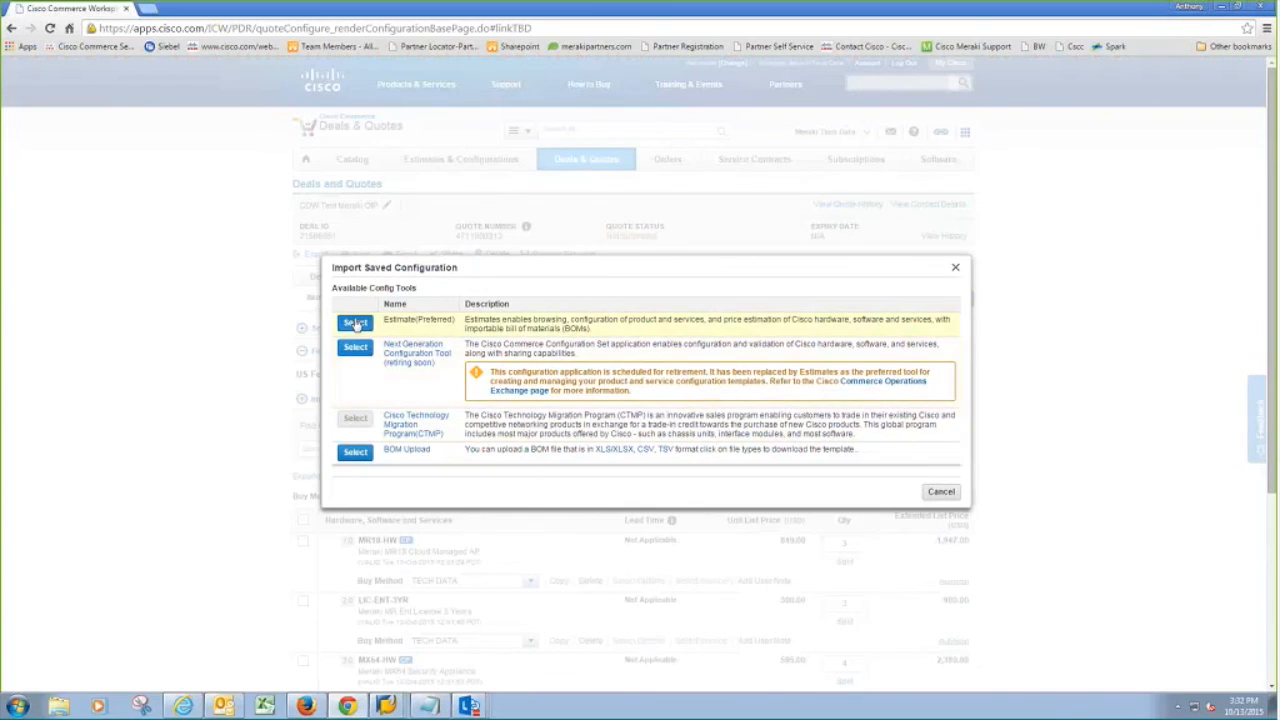
left_click(355, 323)
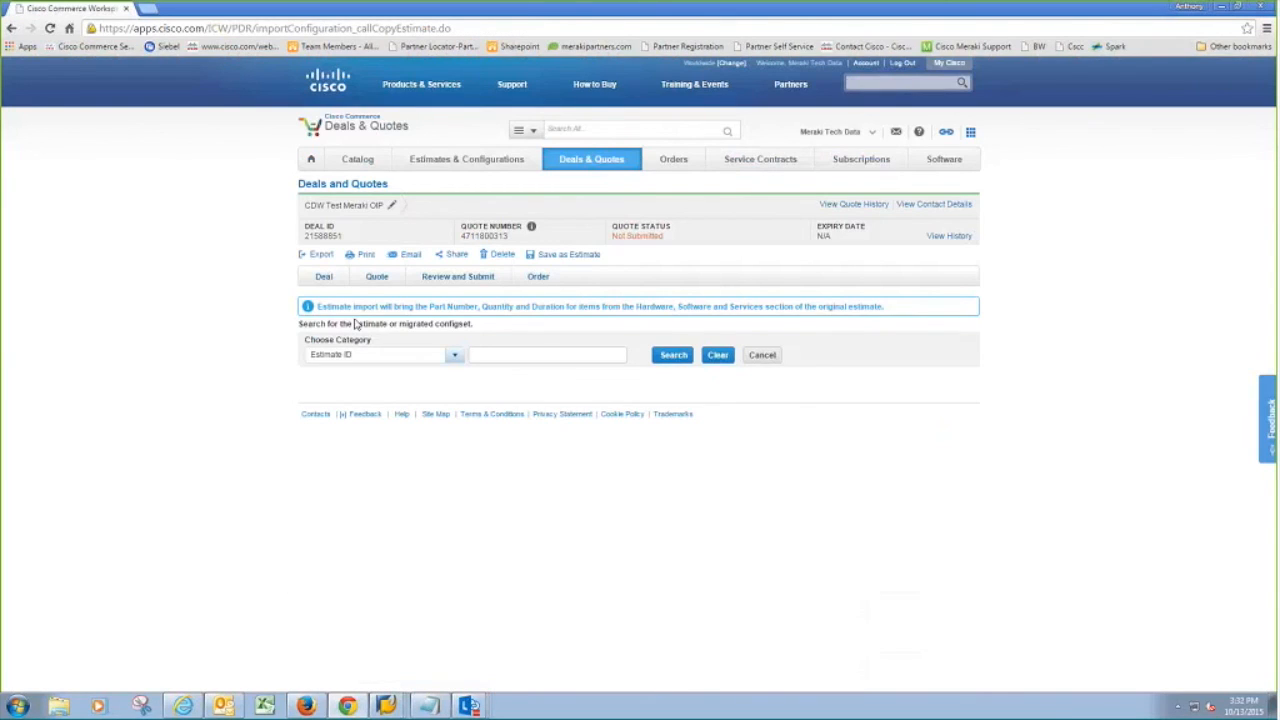
Step: Cancel the estimate import and save the 50%-discounted quote on to Review and Submit
left_click(760, 356)
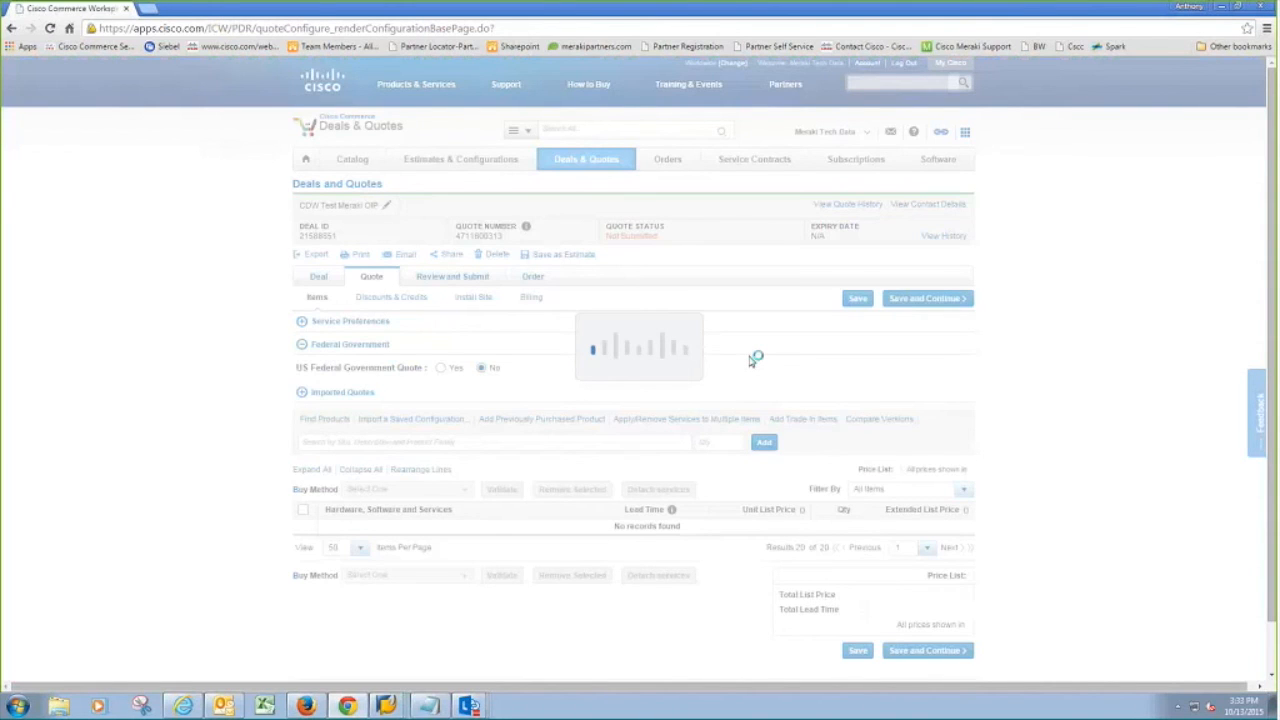
scroll(900, 588, "down", 3)
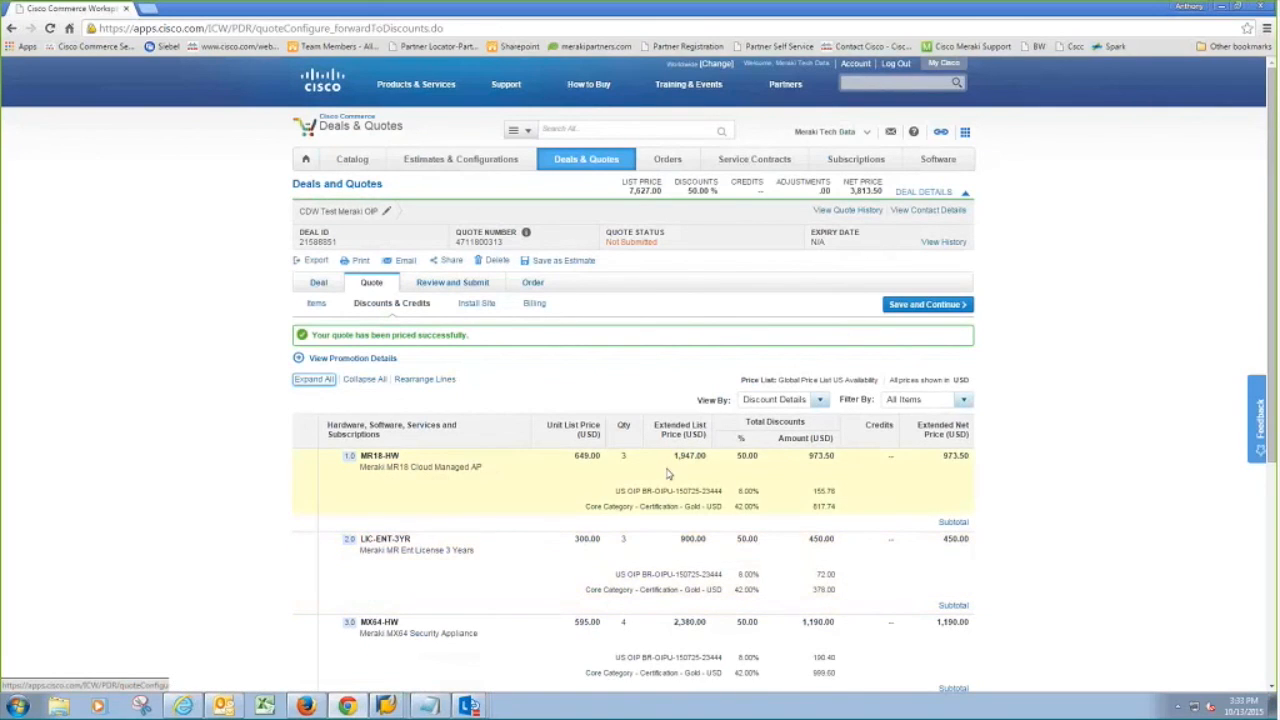
left_click(934, 310)
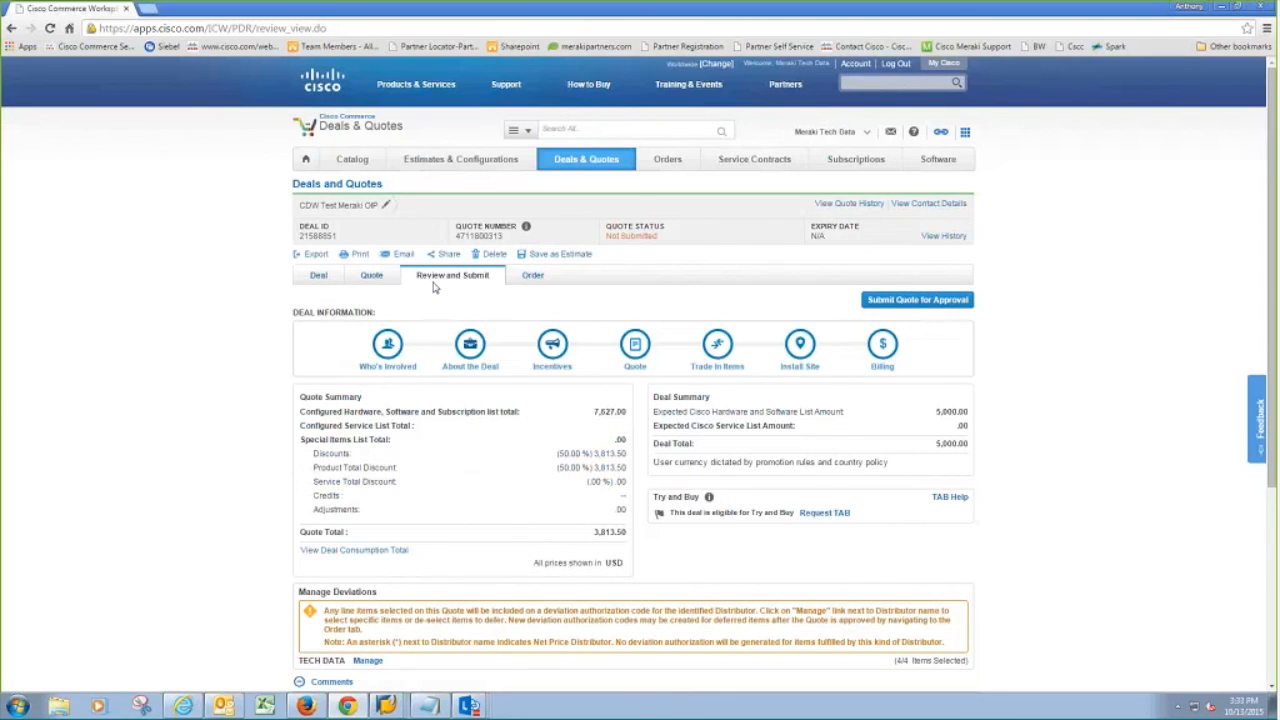
Step: Scroll through the Review and Submit page and expand Who's Involved
scroll(433, 287, "down", 3)
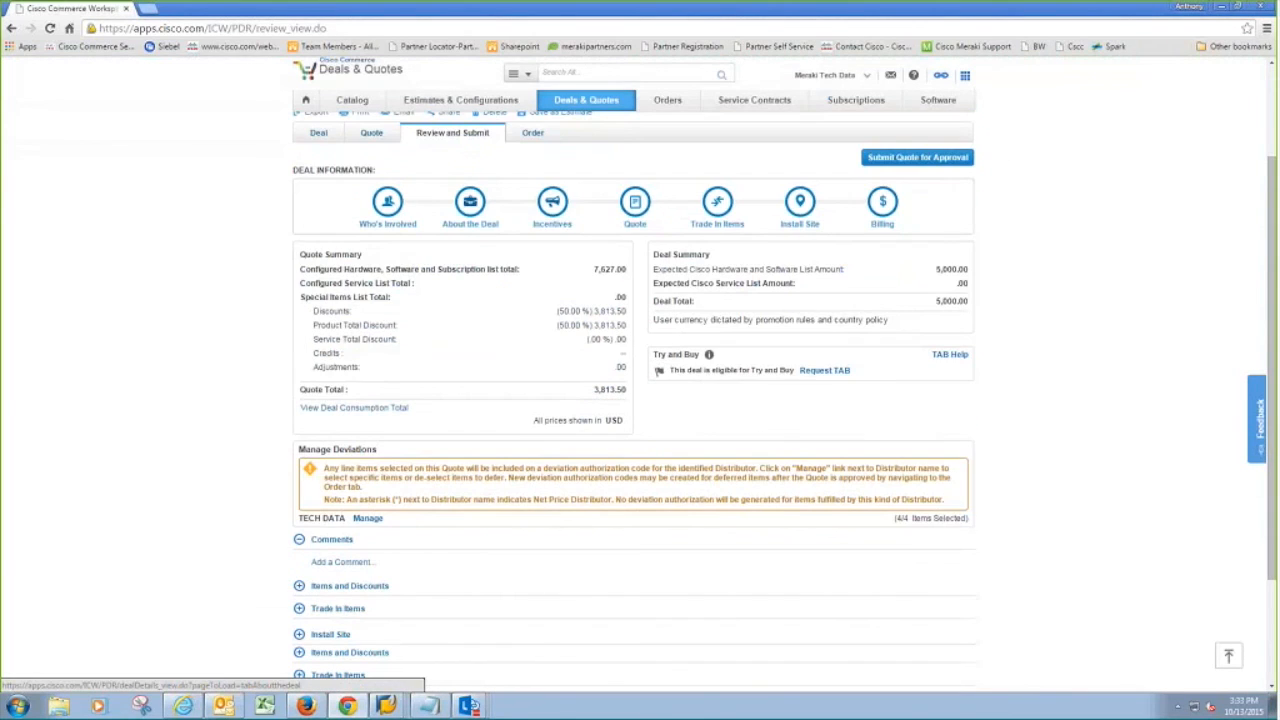
scroll(470, 210, "down", 1)
scroll(470, 140, "down", 1)
scroll(326, 464, "down", 1)
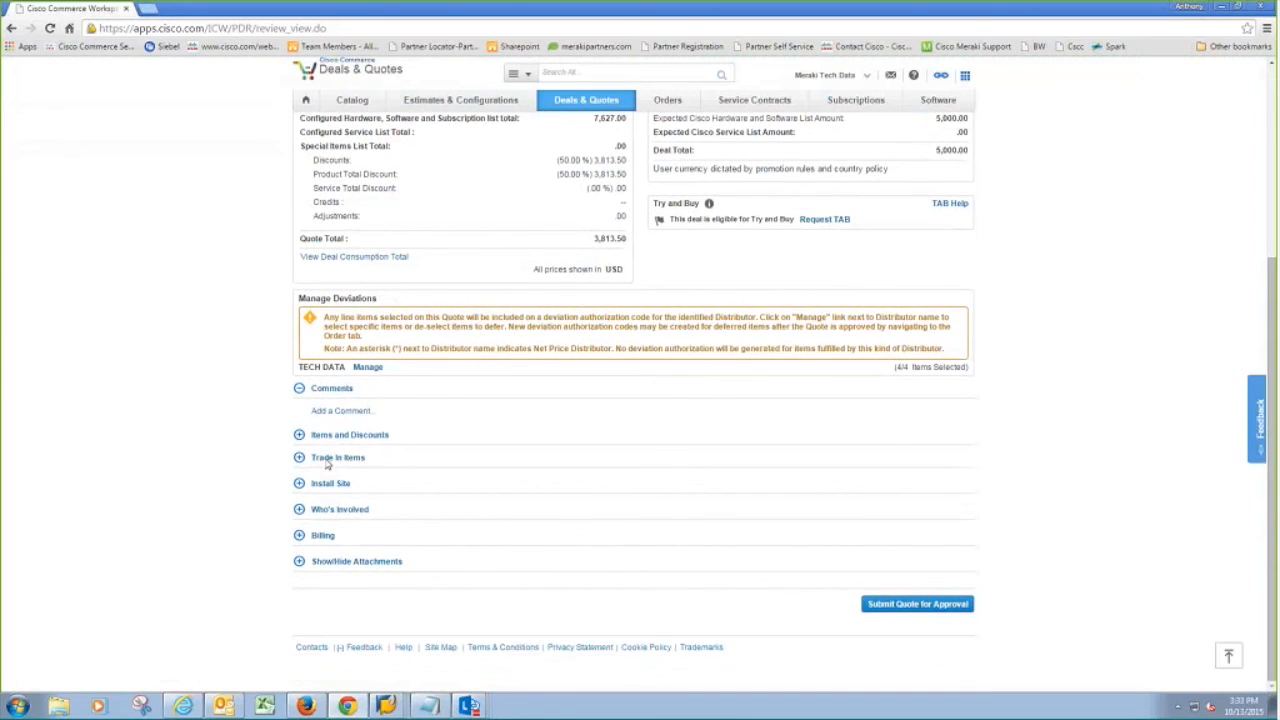
left_click(300, 510)
scroll(302, 512, "down", 1)
left_click_drag(466, 507, 525, 507)
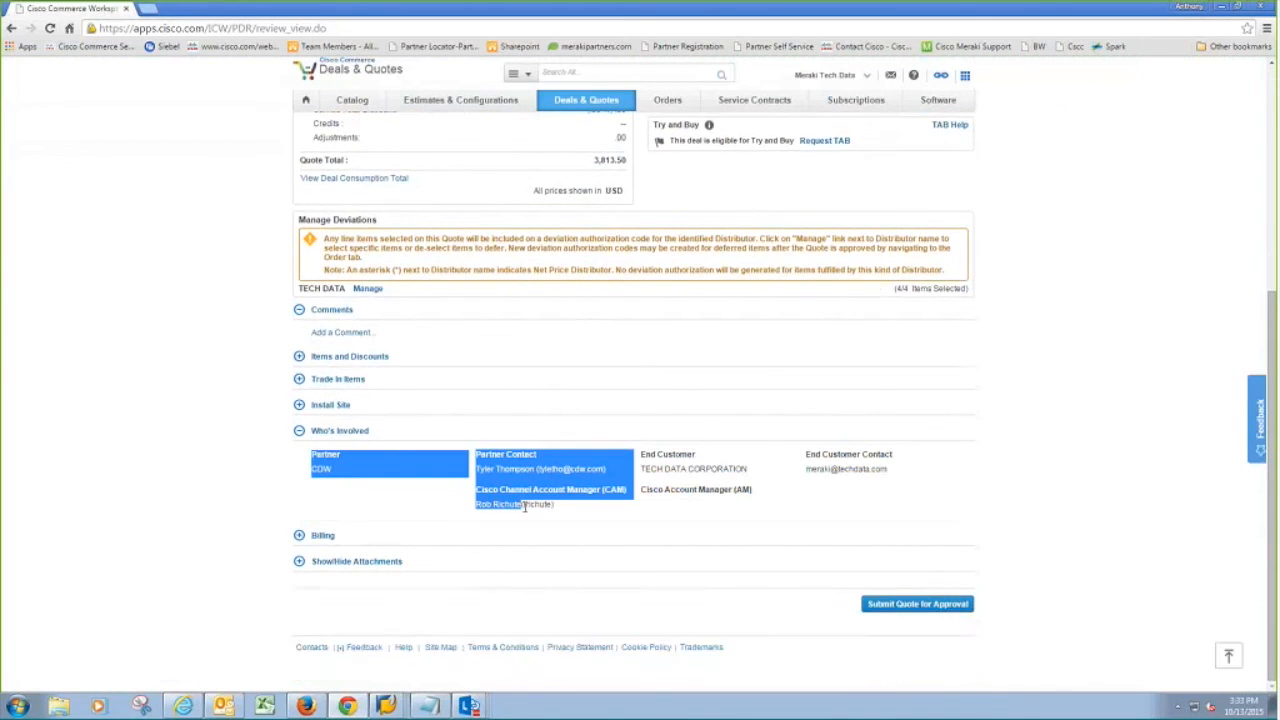
left_click(328, 469)
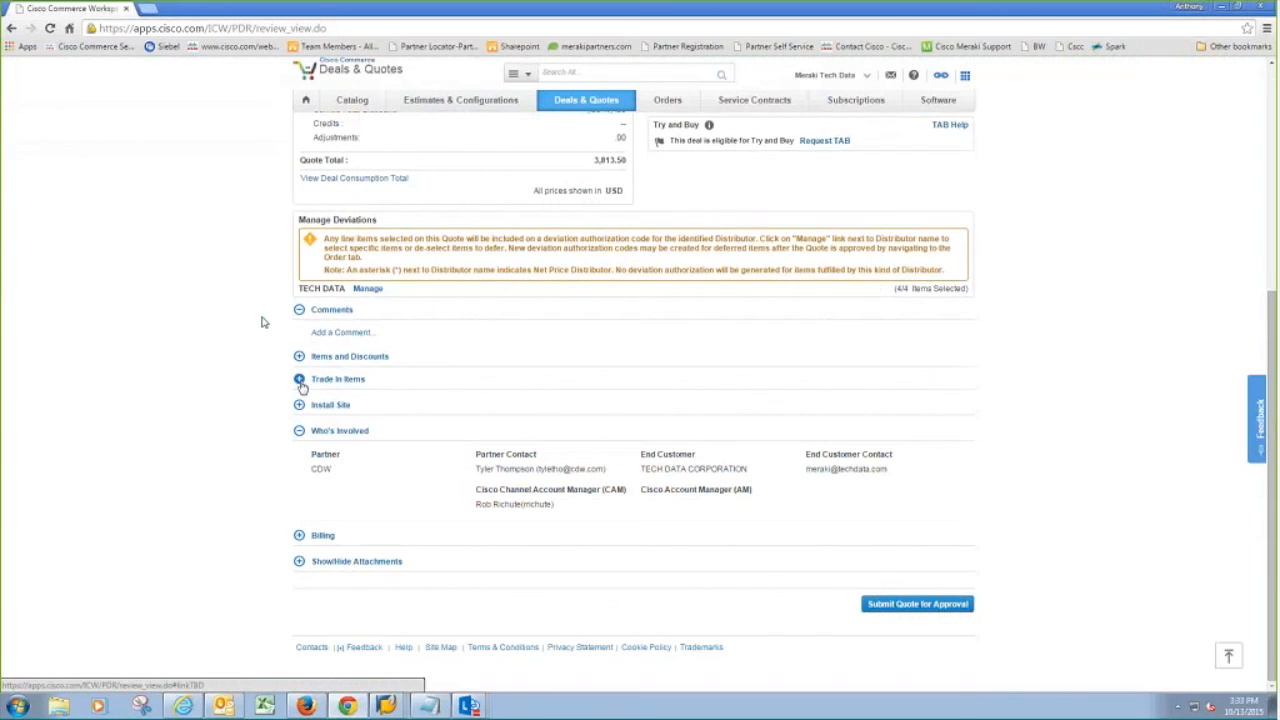
Step: Briefly expand and collapse the Trade In Items and Items and Discounts sections
left_click(300, 381)
left_click(300, 381)
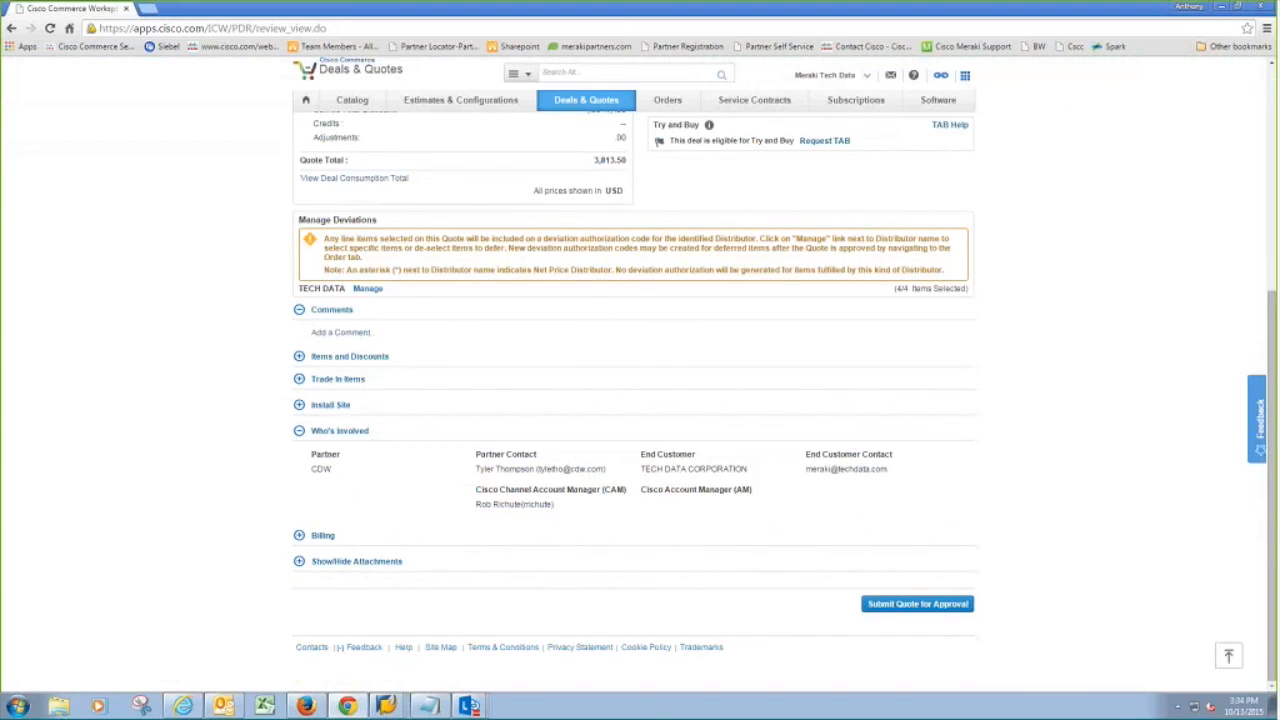
left_click(299, 357)
scroll(252, 285, "down", 1)
left_click(299, 289)
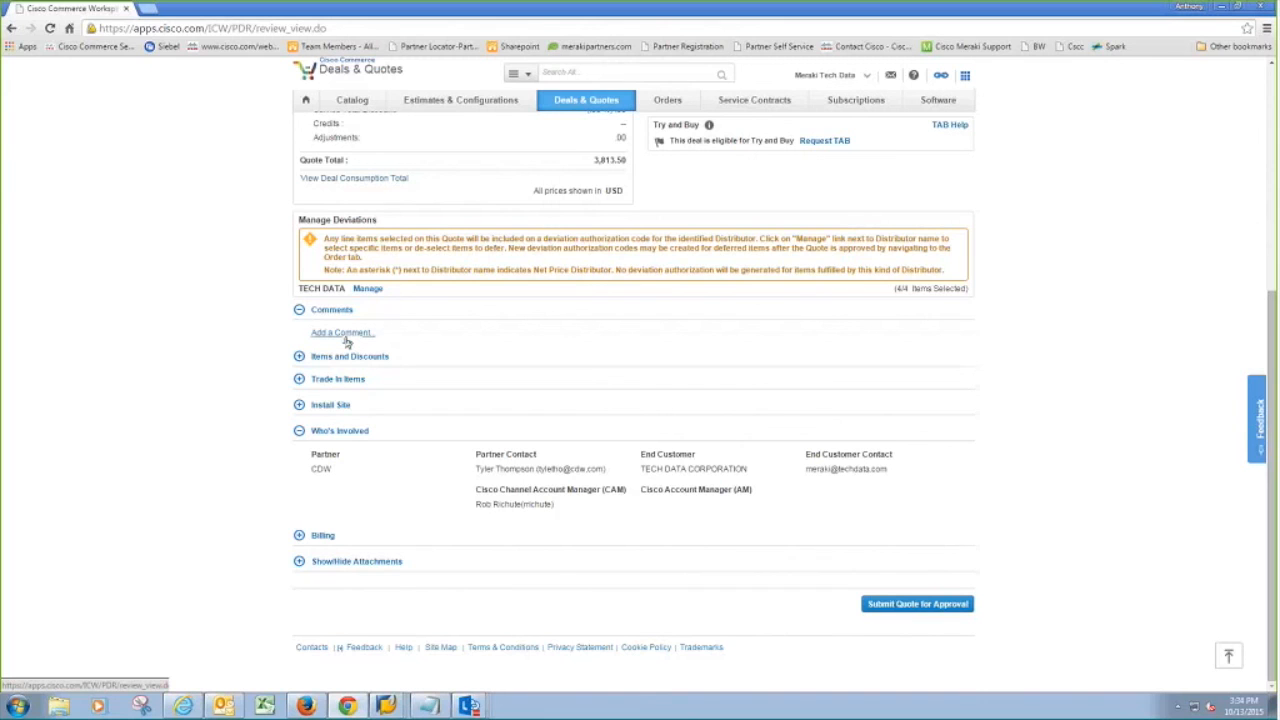
scroll(347, 342, "up", 2)
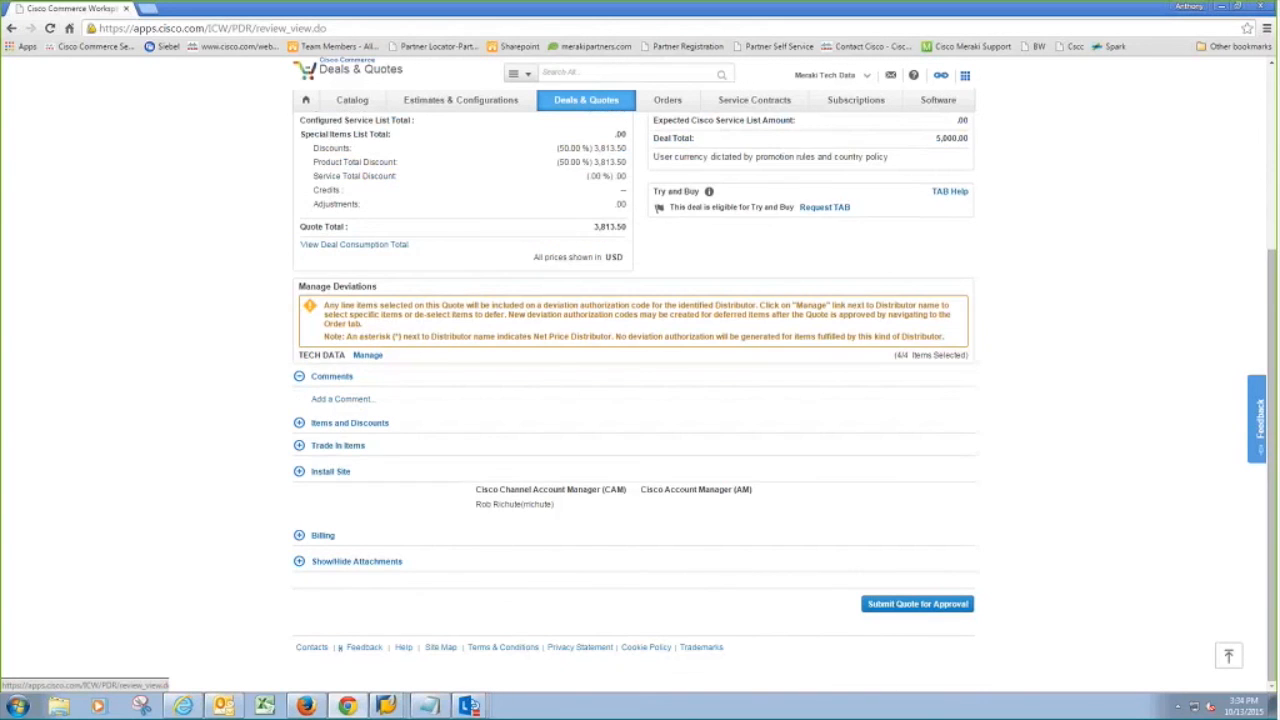
scroll(544, 438, "up", 2)
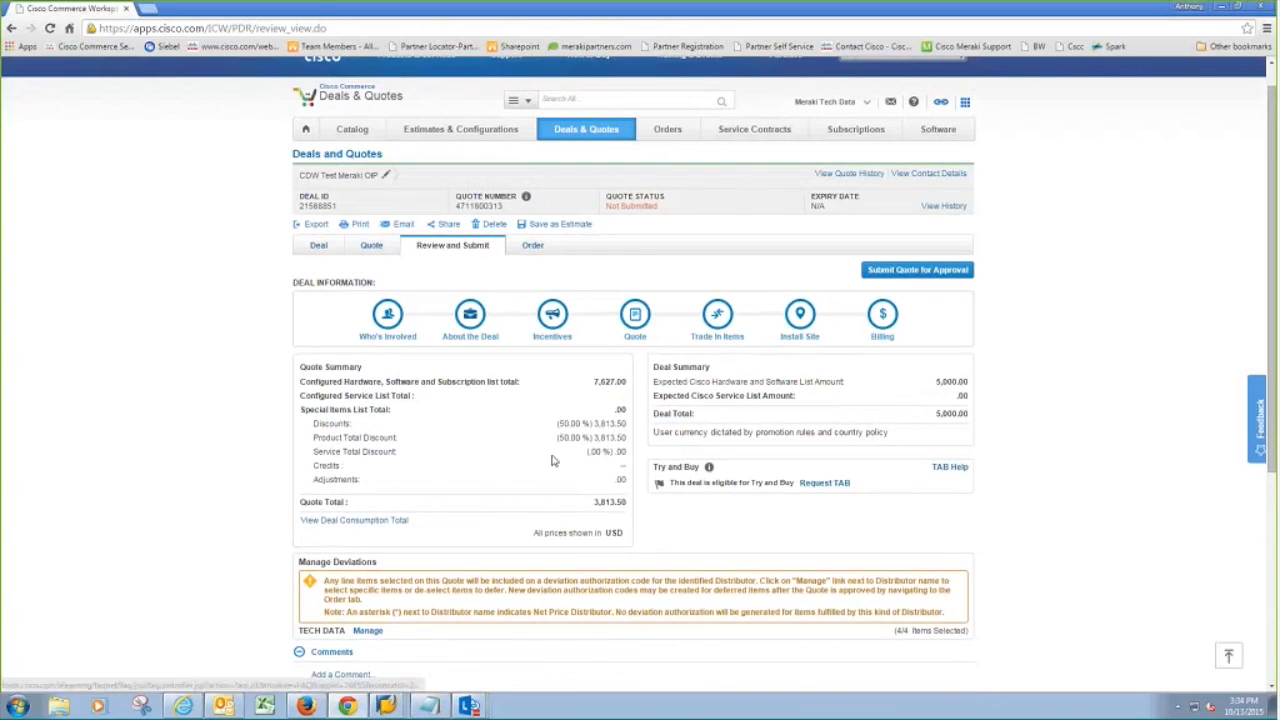
Step: Cancel the Try and Buy request without saving, then submit the quote for approval
left_click(846, 485)
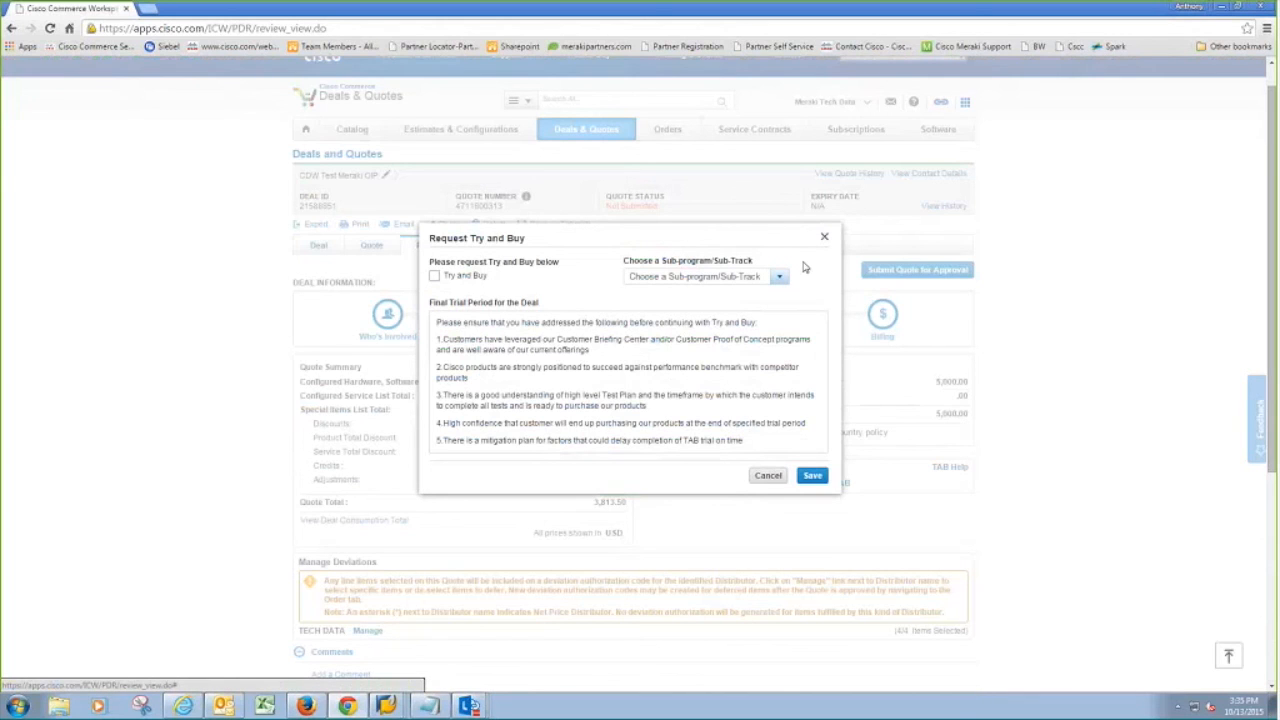
left_click(824, 237)
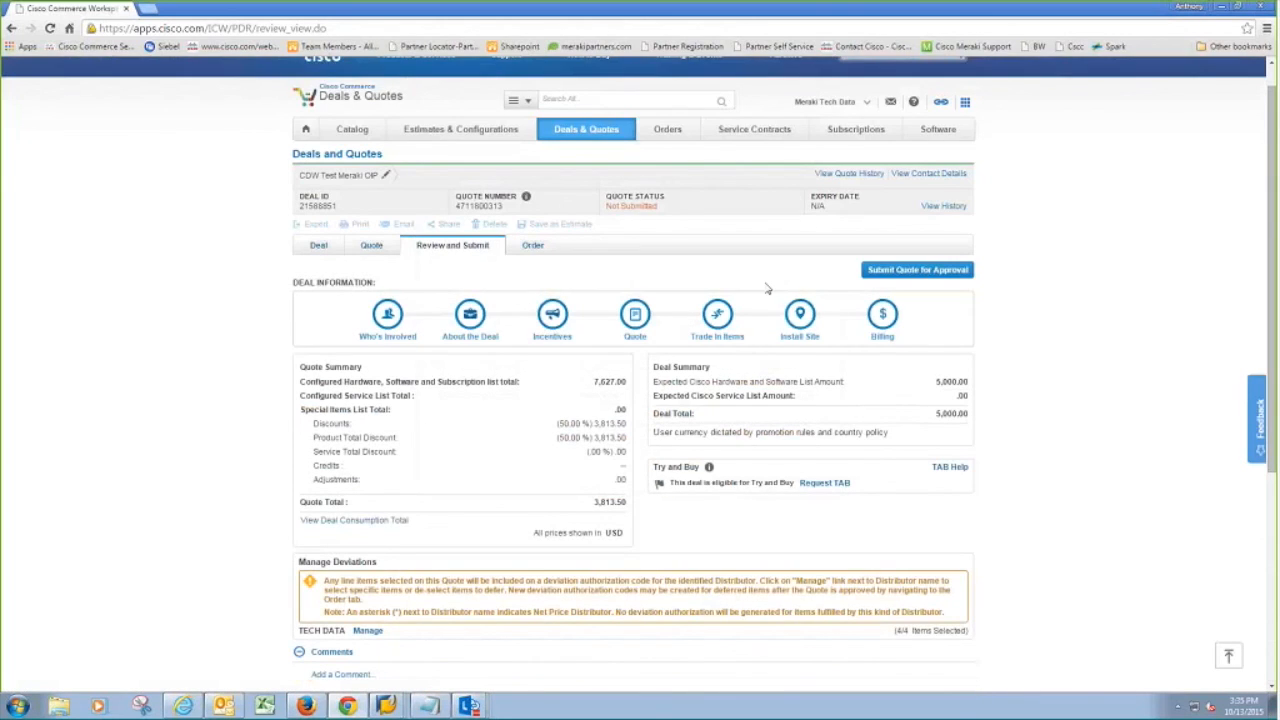
left_click(881, 274)
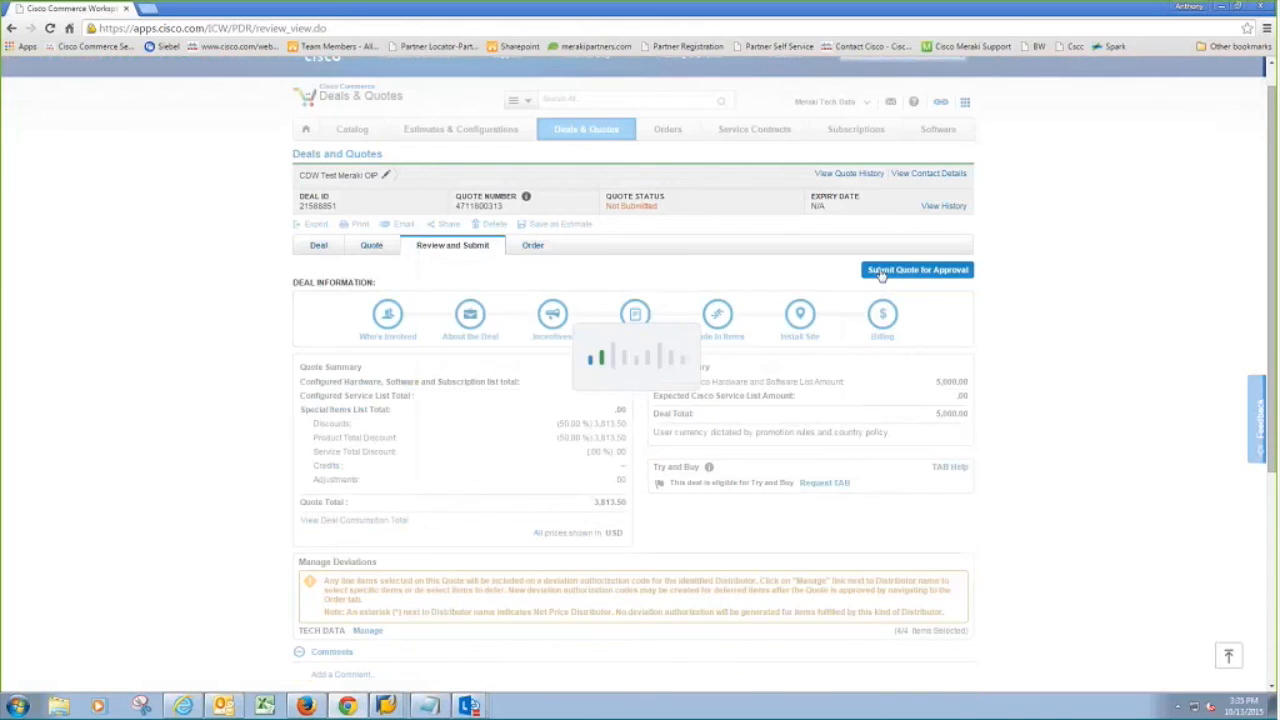